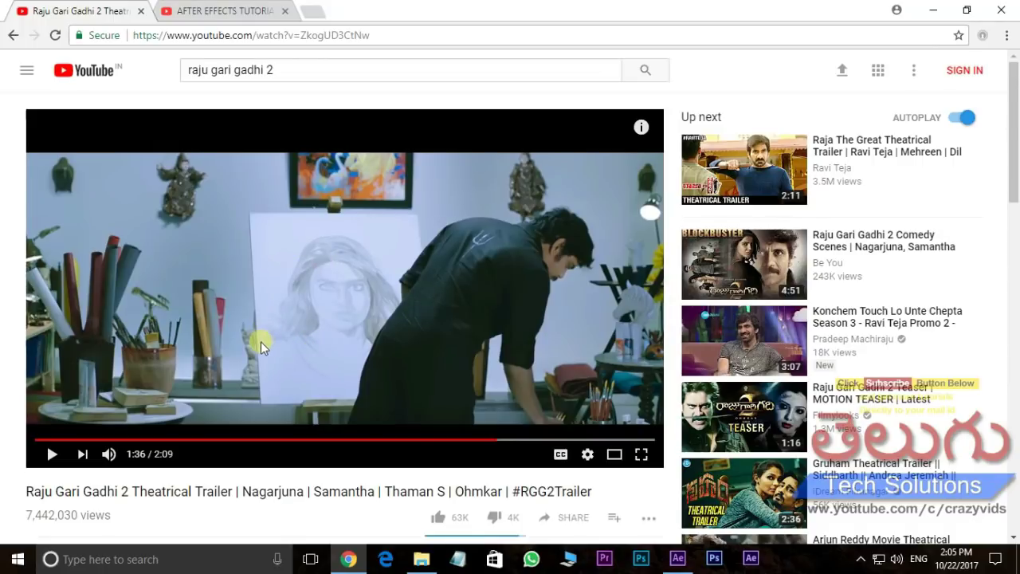
Play the Raju Gari Gadhi 2 trailer, then pause it at 1:42 on the drawing board scene.
click(51, 455)
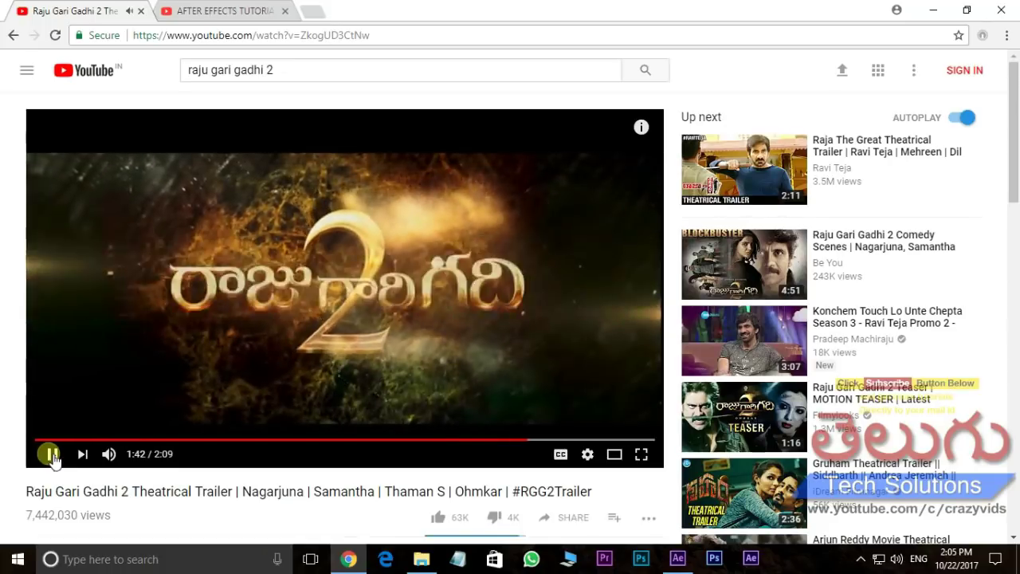
click(60, 456)
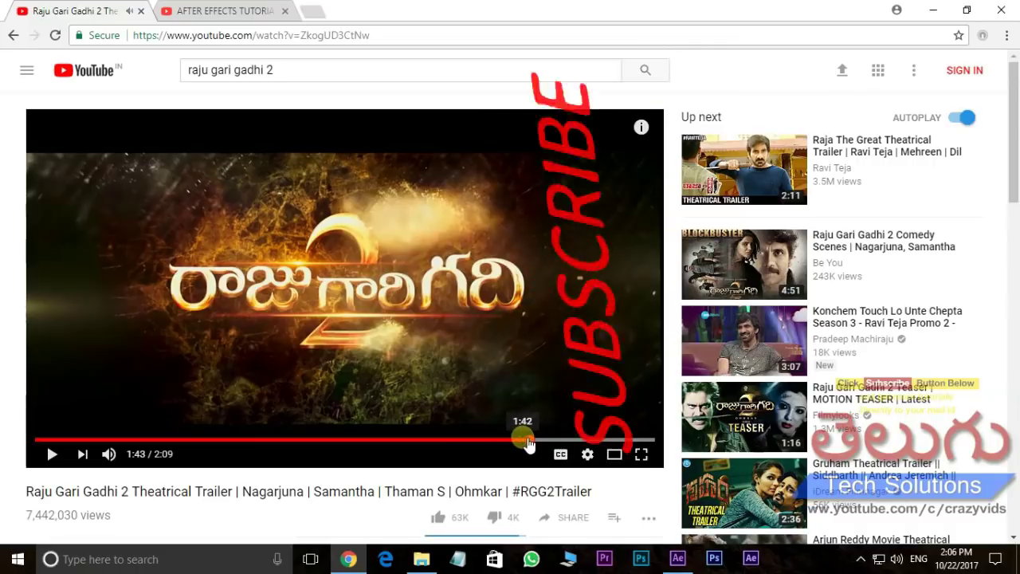
click(523, 440)
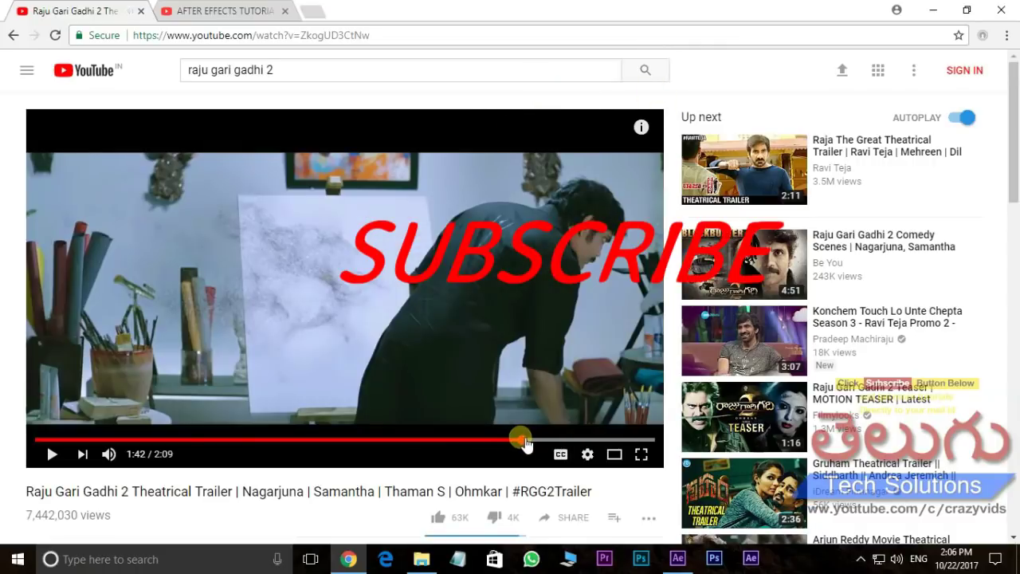
Switch to the After Effects eye zombie tutorial and bring up its Share options and short link.
click(227, 11)
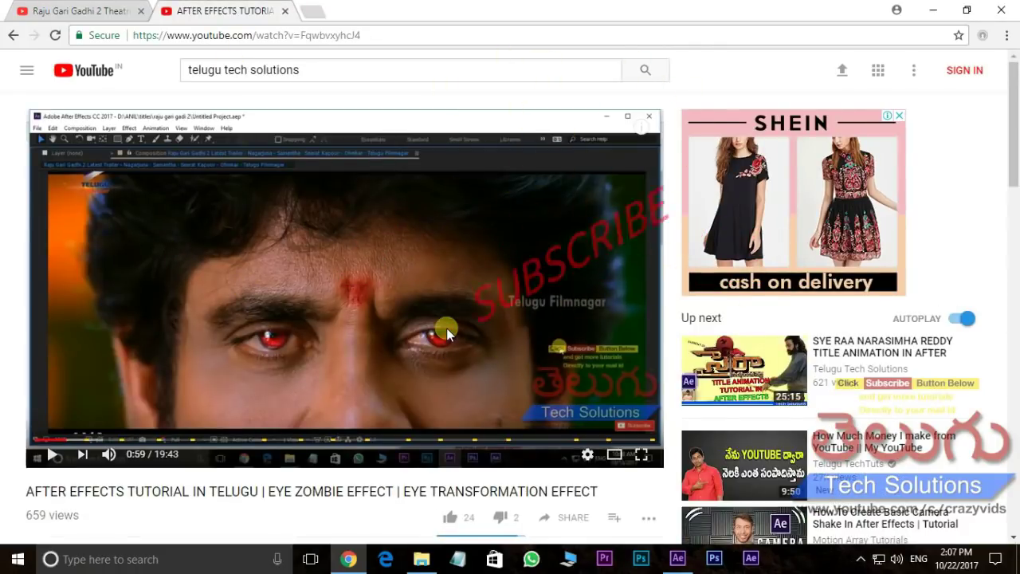
mouse_move(649, 432)
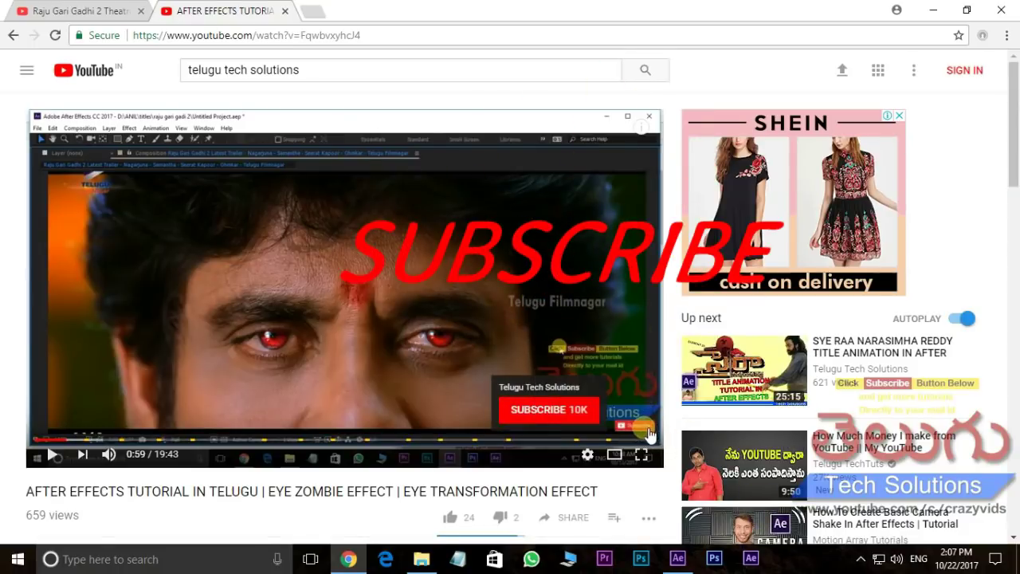
scroll(493, 364, down, 3)
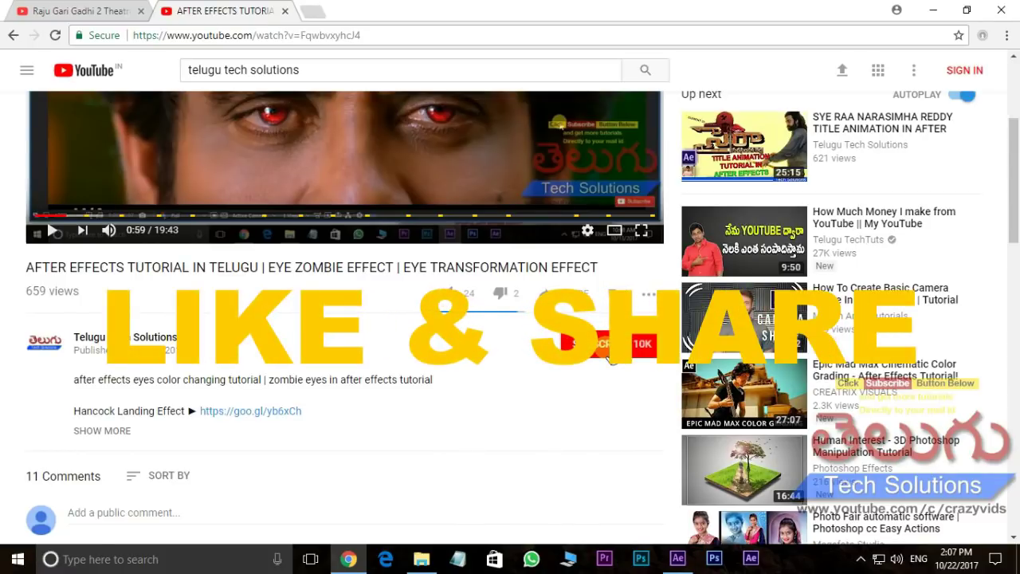
scroll(405, 319, up, 2)
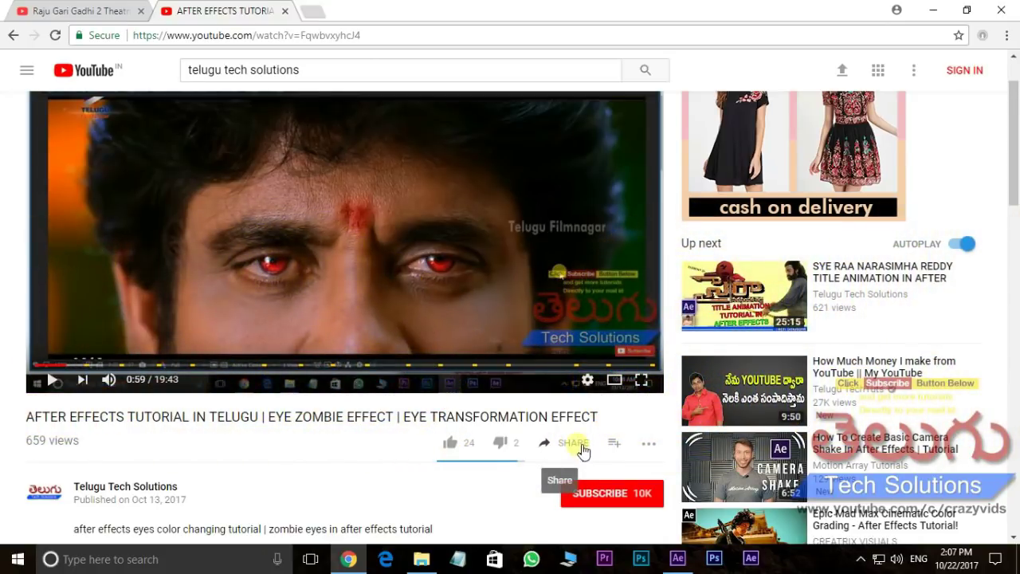
click(578, 448)
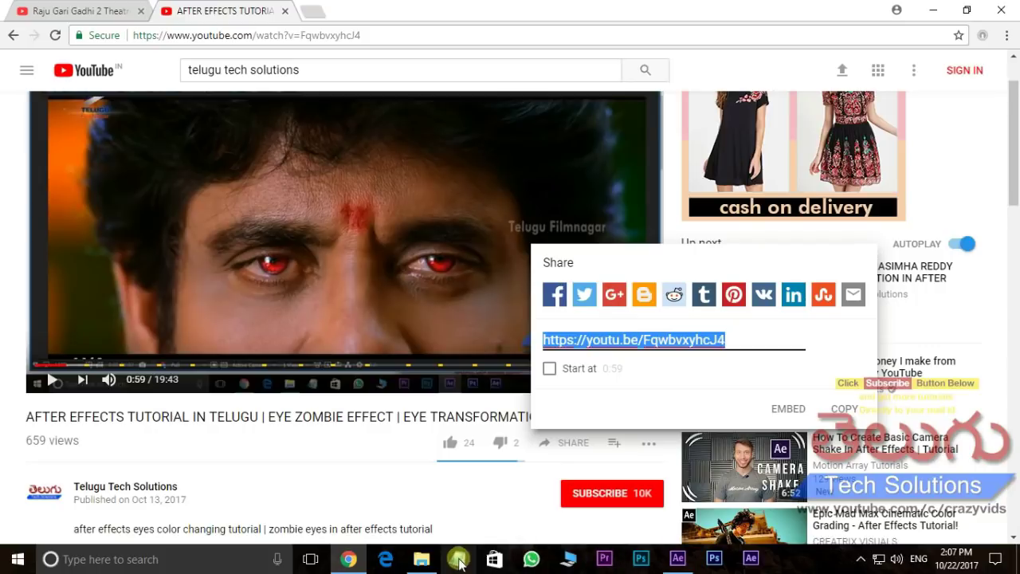
Review the drawing board, Air_Blast_Small_02.wav and ghost image in the source folder, then return to After Effects.
click(428, 563)
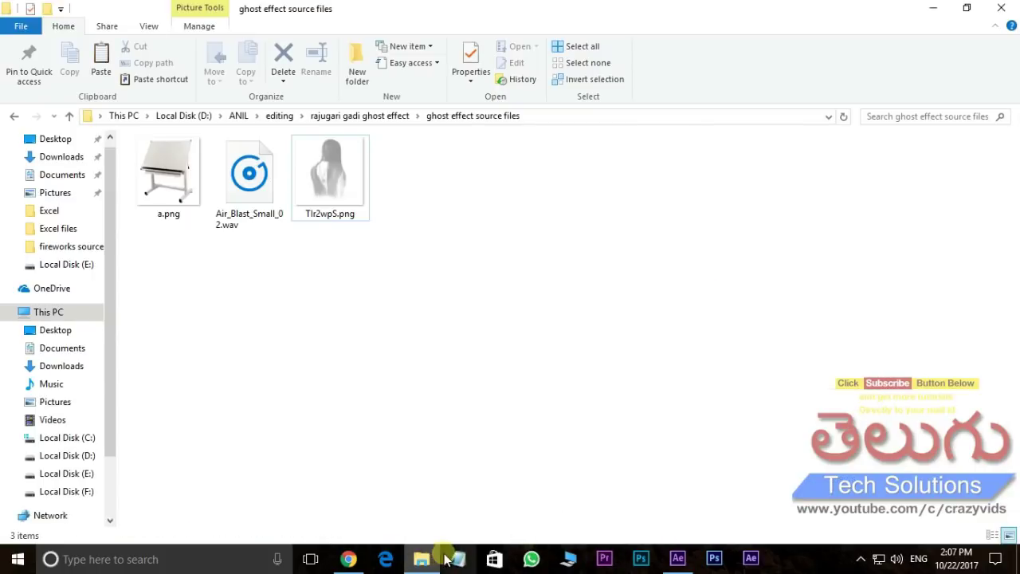
click(163, 179)
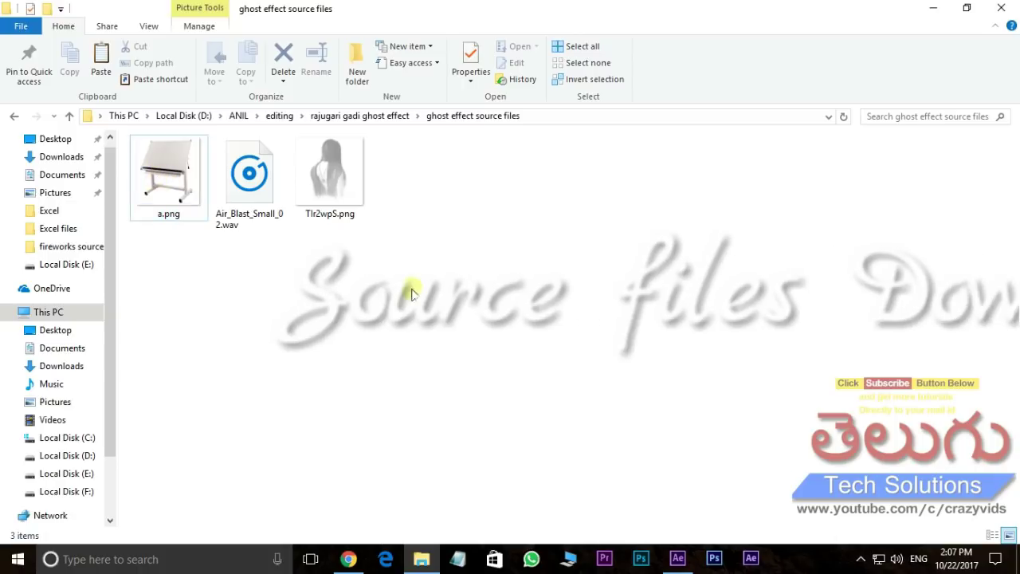
click(405, 290)
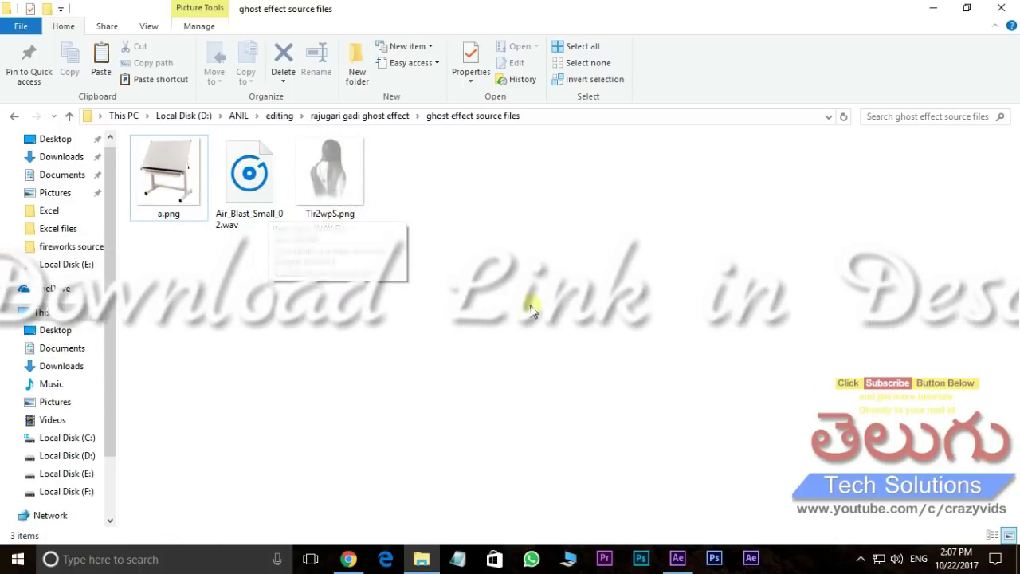
drag(518, 289, 133, 200)
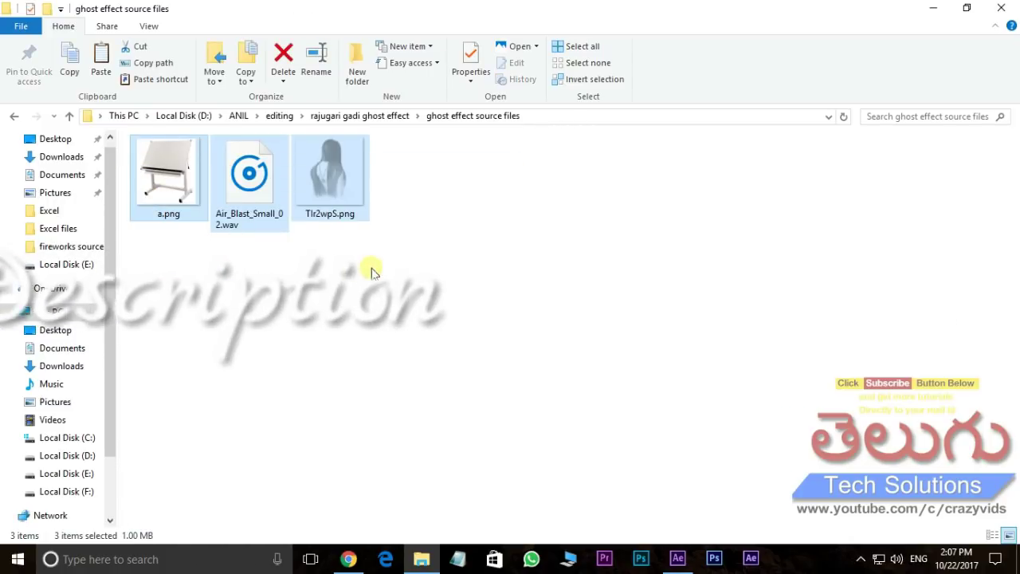
click(368, 269)
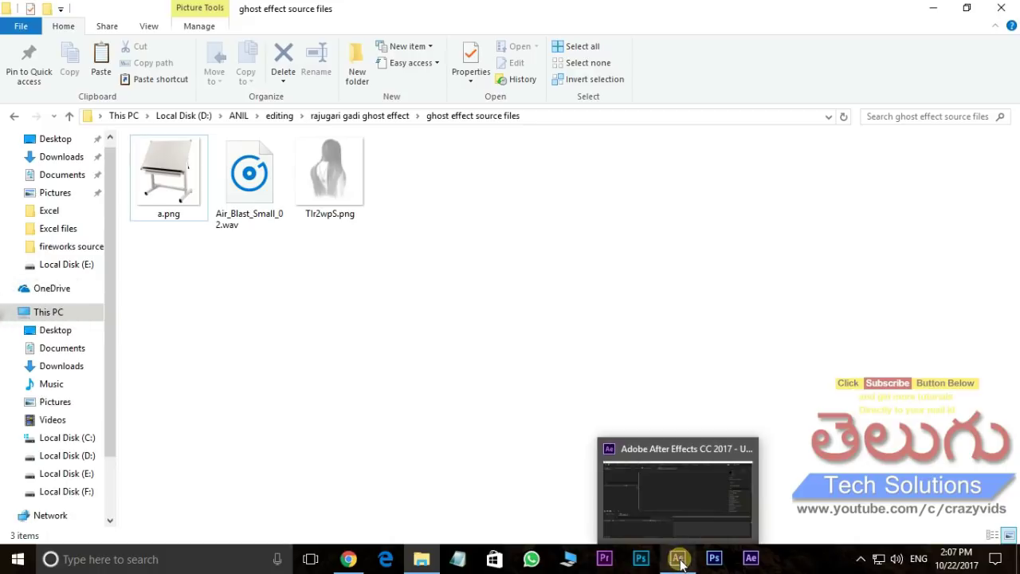
click(678, 560)
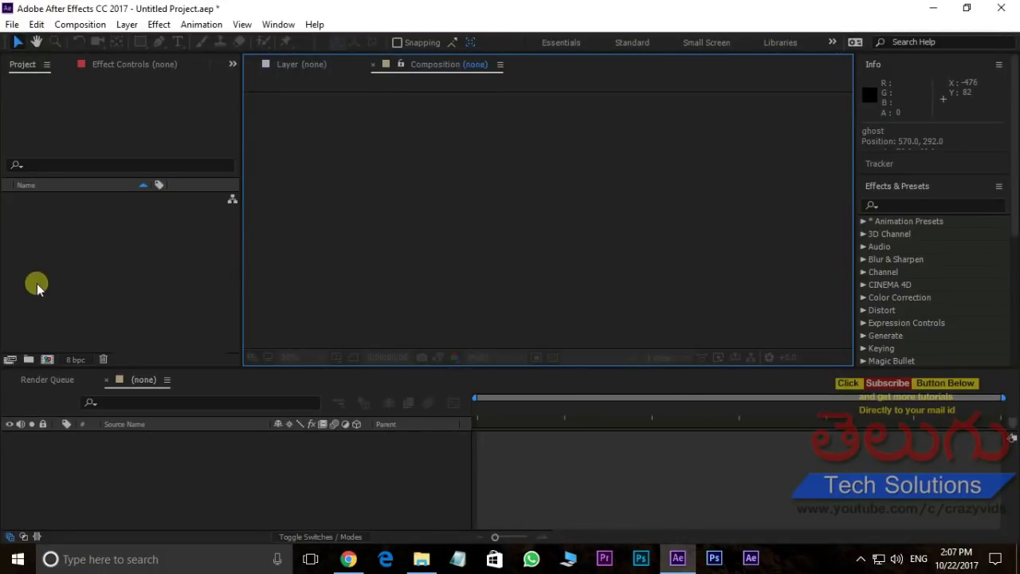
Create composition Comp 1 with a white FFFFFF background and view it at 50%.
click(48, 359)
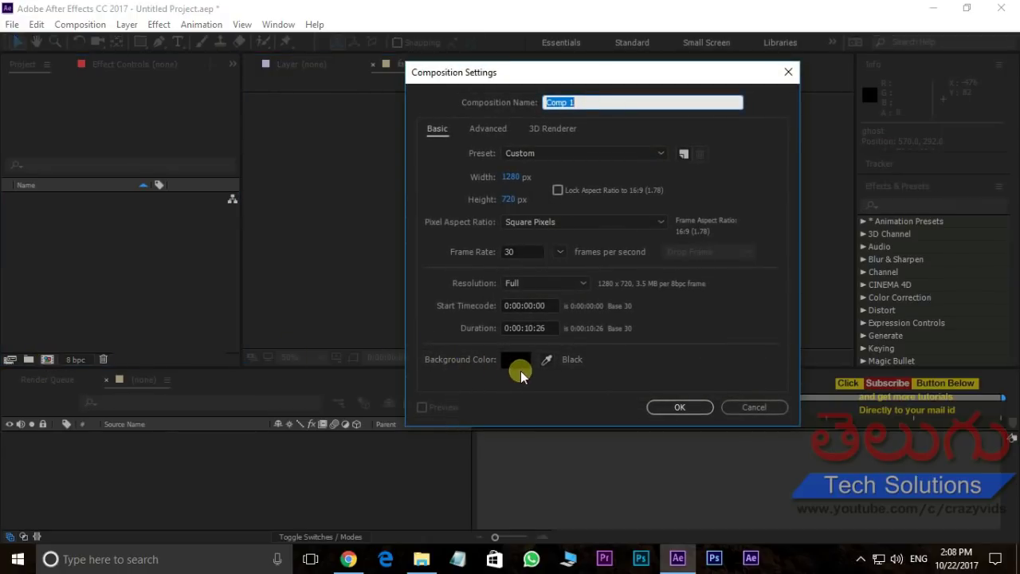
click(515, 360)
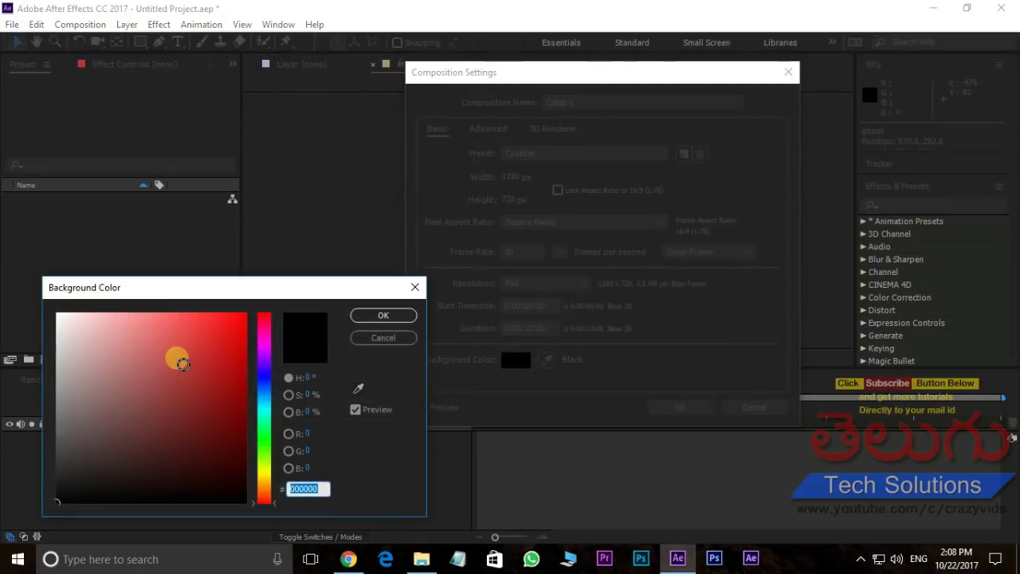
drag(178, 357, 60, 309)
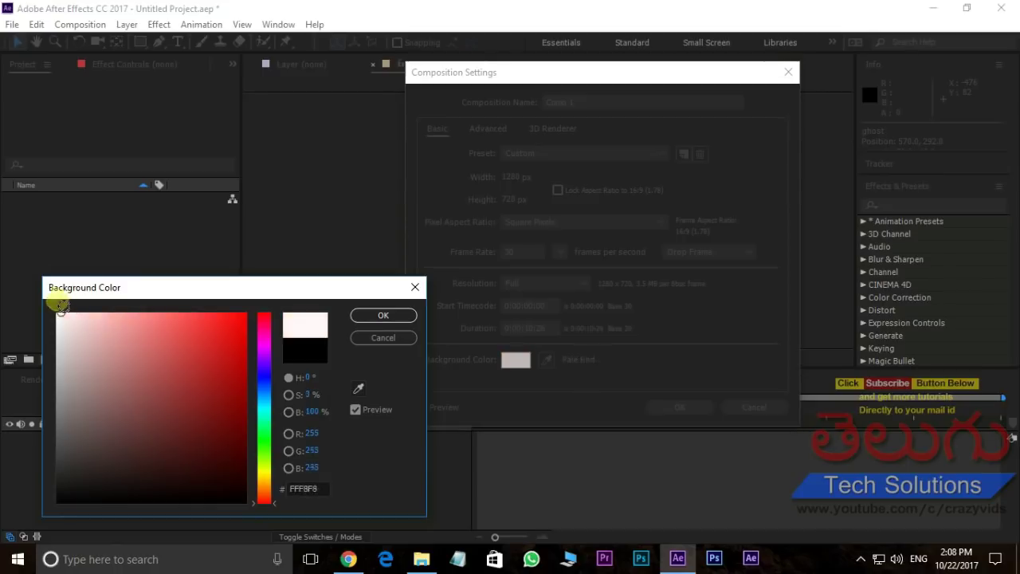
click(385, 316)
click(676, 408)
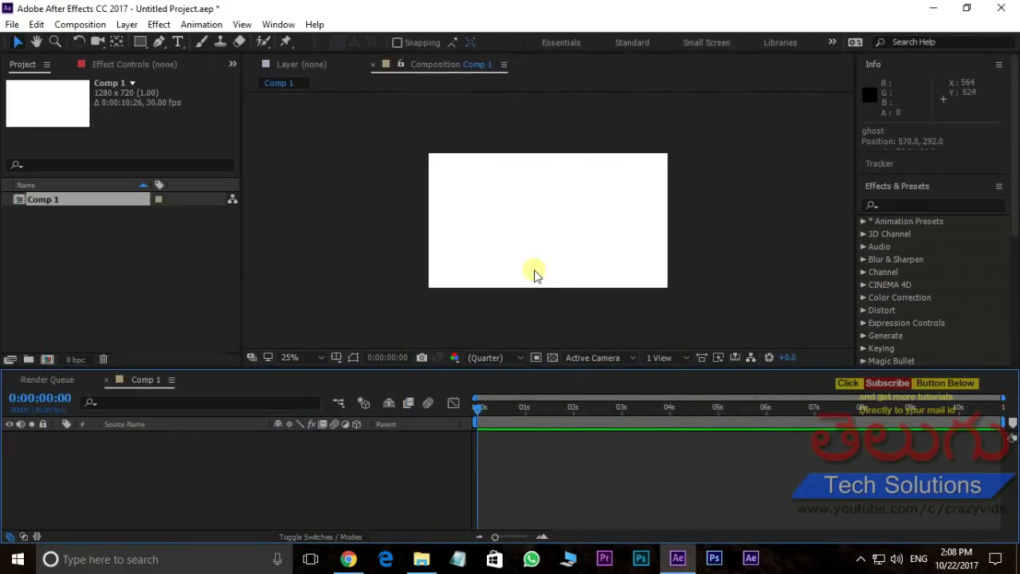
key(period)
Import the drawing board image a.png from the source folder into the Project panel.
click(421, 559)
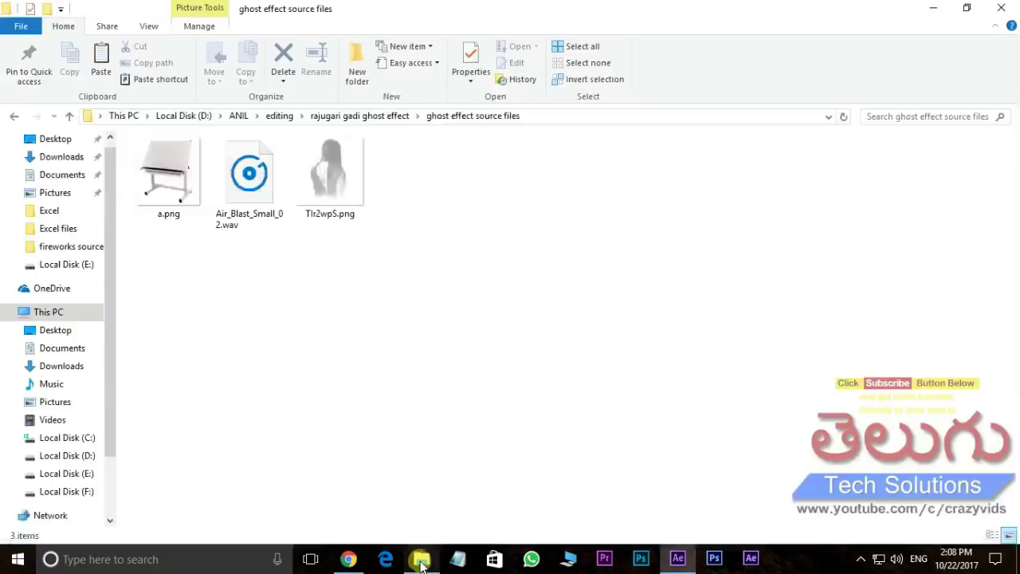
click(169, 188)
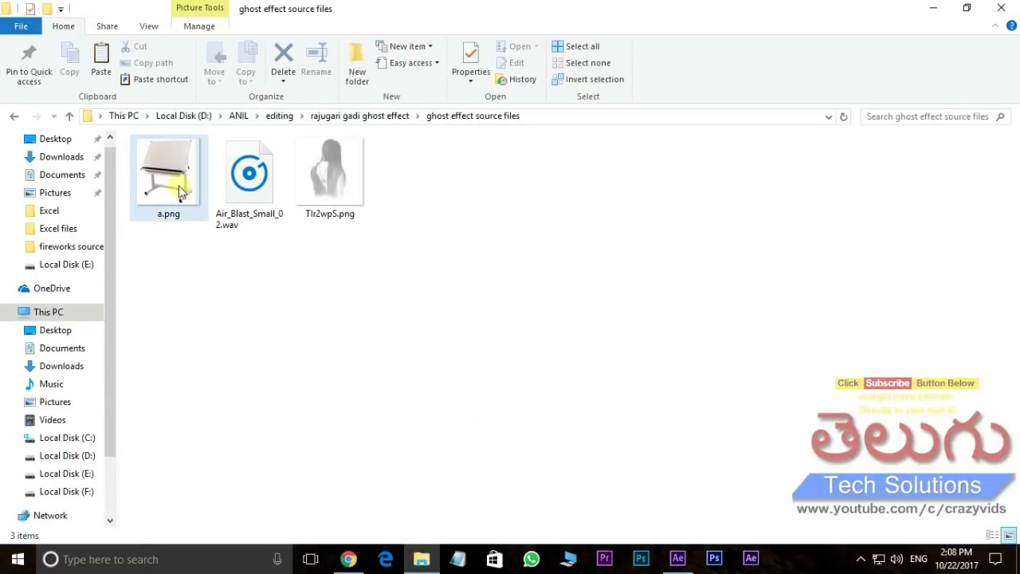
drag(163, 165, 162, 327)
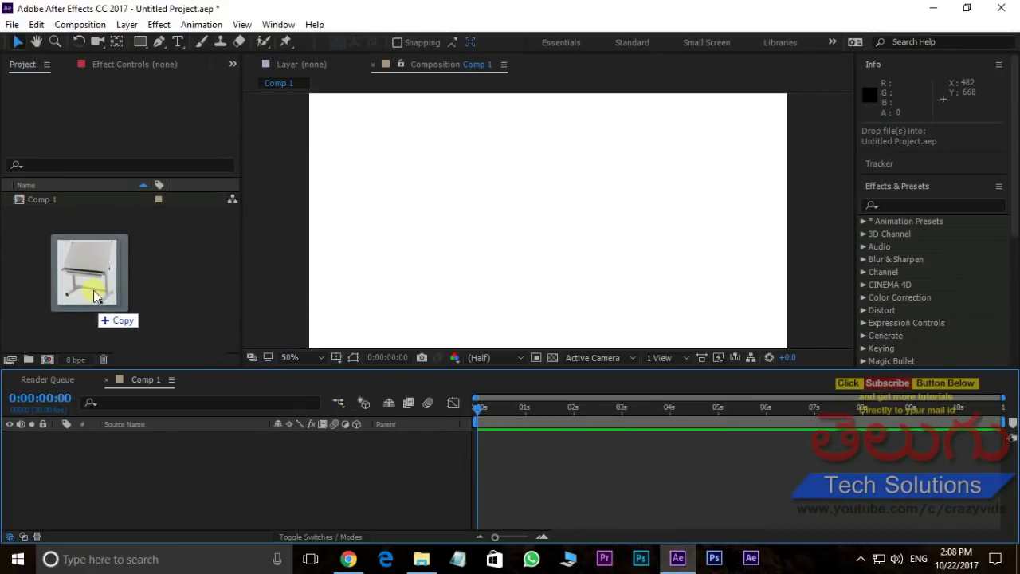
drag(162, 327, 157, 318)
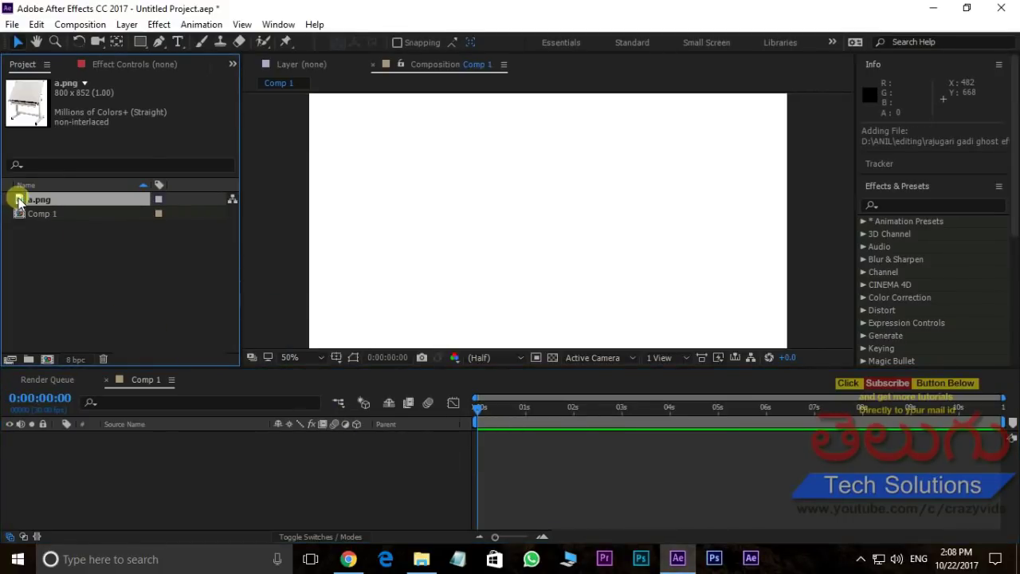
Add a.png to Comp 1 as a layer and centre it on the white frame.
drag(19, 201, 159, 473)
scroll(590, 244, down, 2)
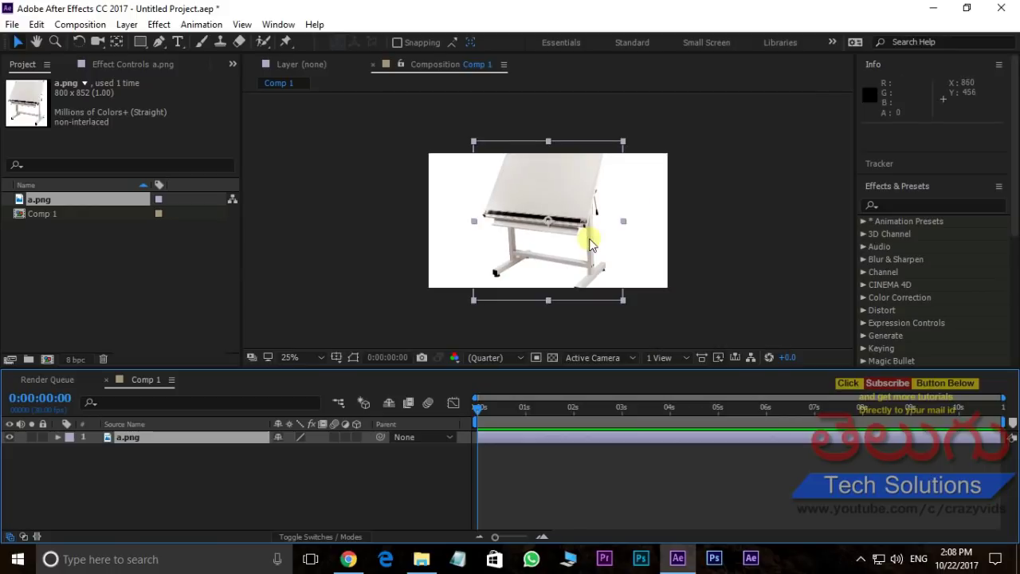
scroll(591, 245, up, 2)
mouse_move(590, 176)
mouse_down()
mouse_move(582, 205)
mouse_move(590, 148)
mouse_move(587, 181)
mouse_up()
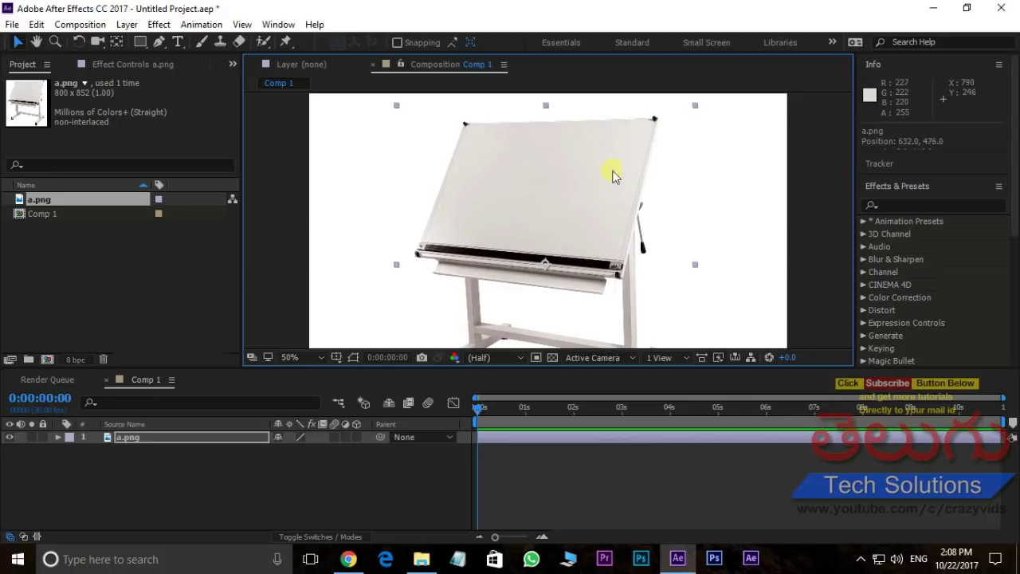
scroll(590, 199, down, 2)
scroll(557, 212, up, 2)
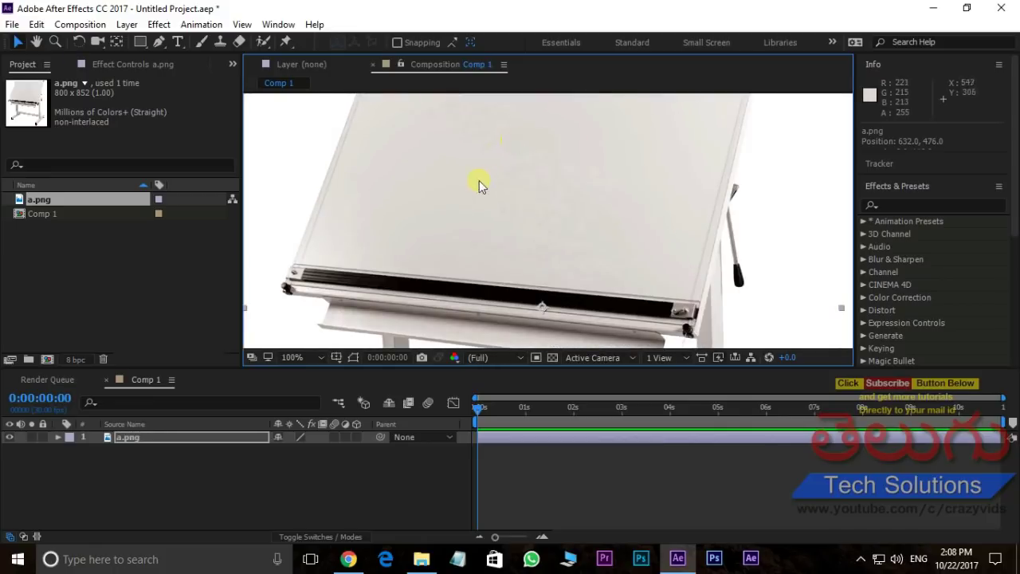
scroll(495, 190, down, 1)
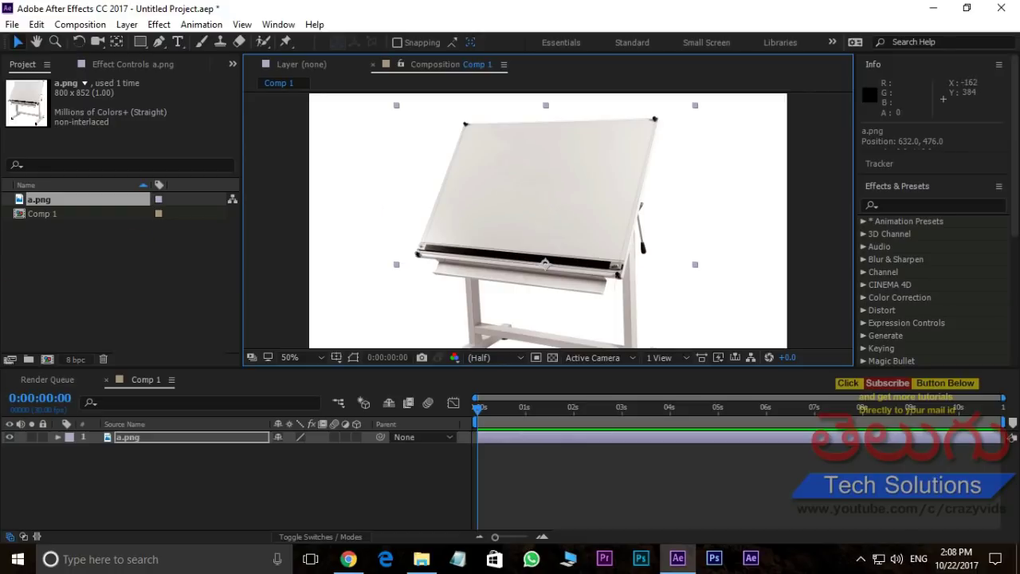
Import the ghost girl image TIr2wpS.png and add it to Comp 1 above a.png.
click(418, 556)
click(325, 182)
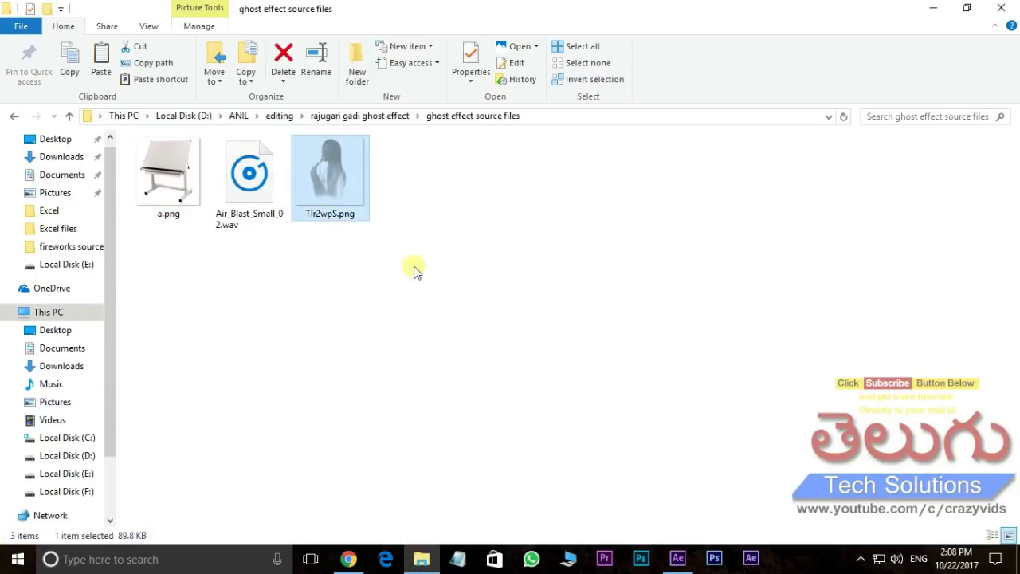
drag(334, 189, 679, 560)
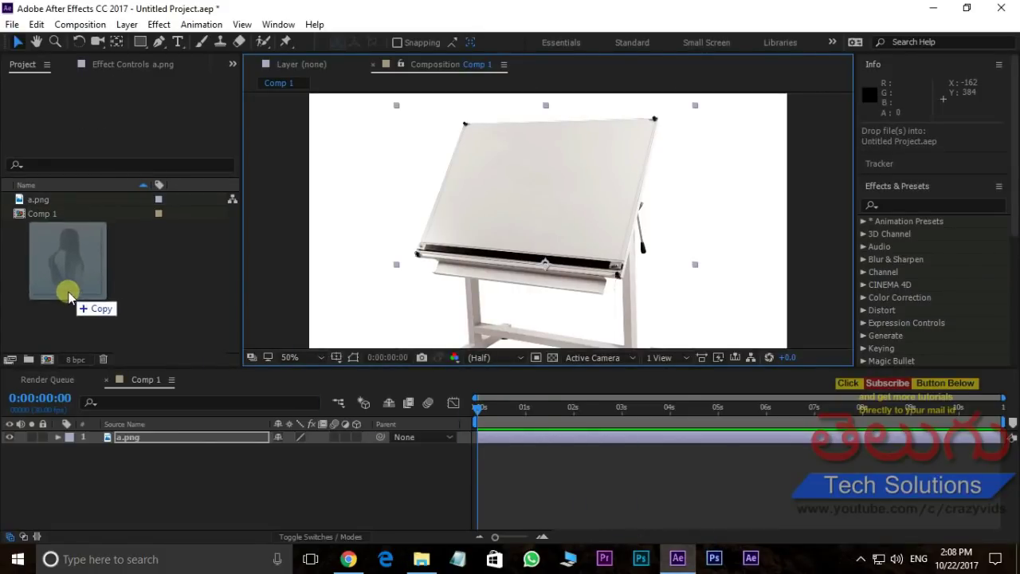
drag(679, 560, 79, 291)
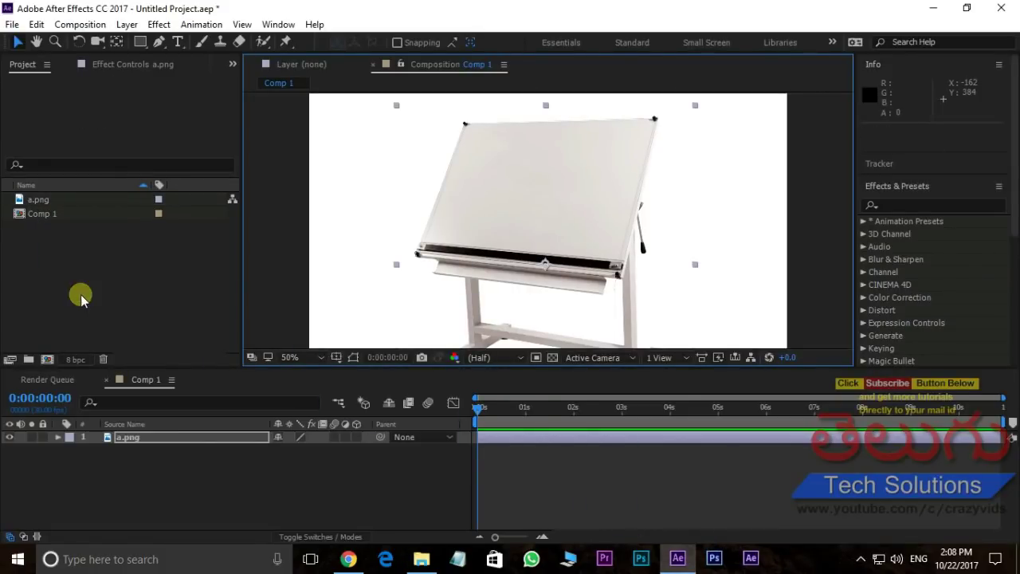
drag(20, 229, 148, 435)
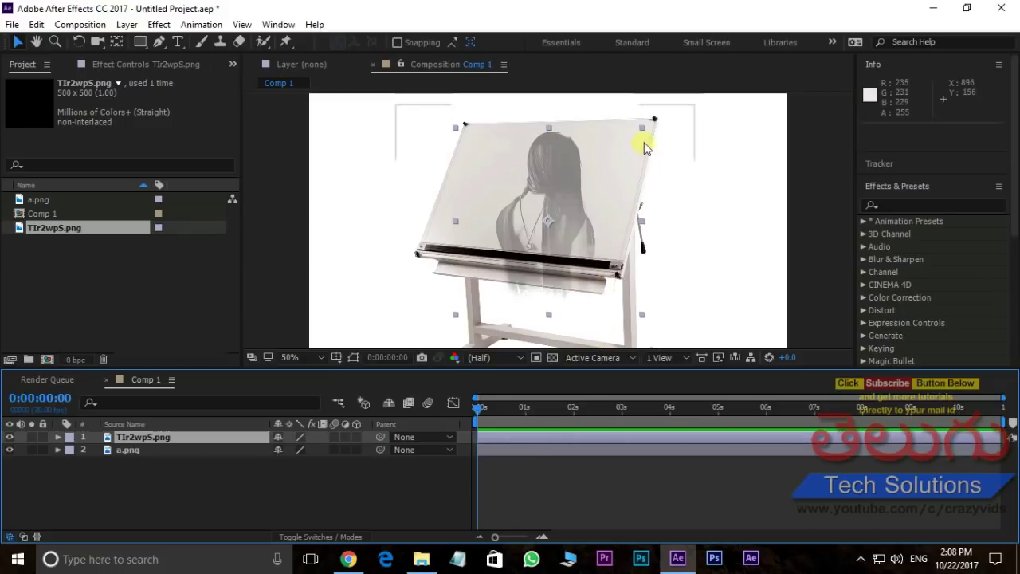
Scale TIr2wpS.png down to about 39% and move it onto the drawing board.
drag(643, 132, 622, 165)
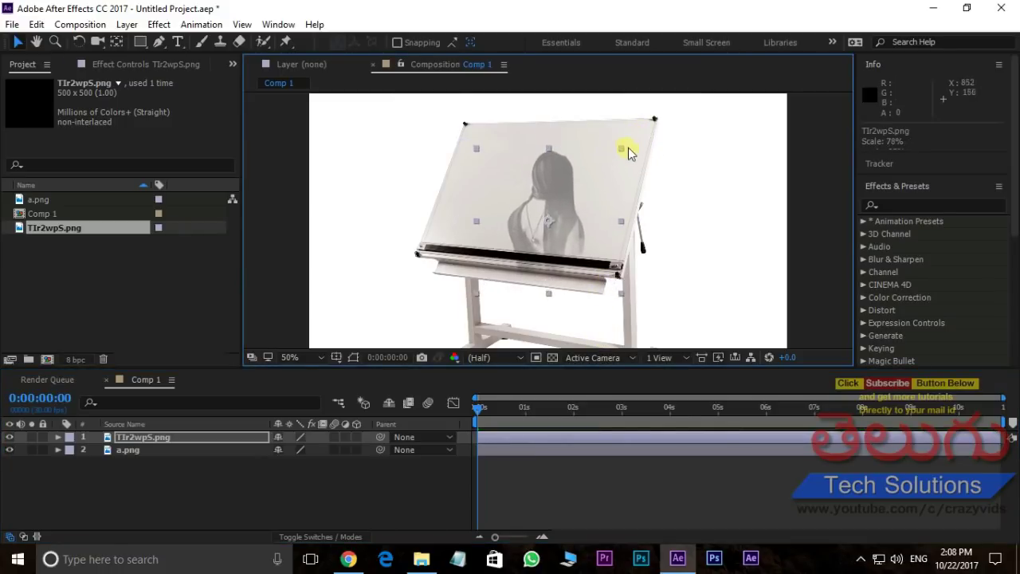
drag(550, 194, 524, 164)
mouse_move(581, 143)
mouse_down()
mouse_move(572, 158)
mouse_move(605, 138)
mouse_move(574, 147)
mouse_up()
scroll(714, 203, up, 1)
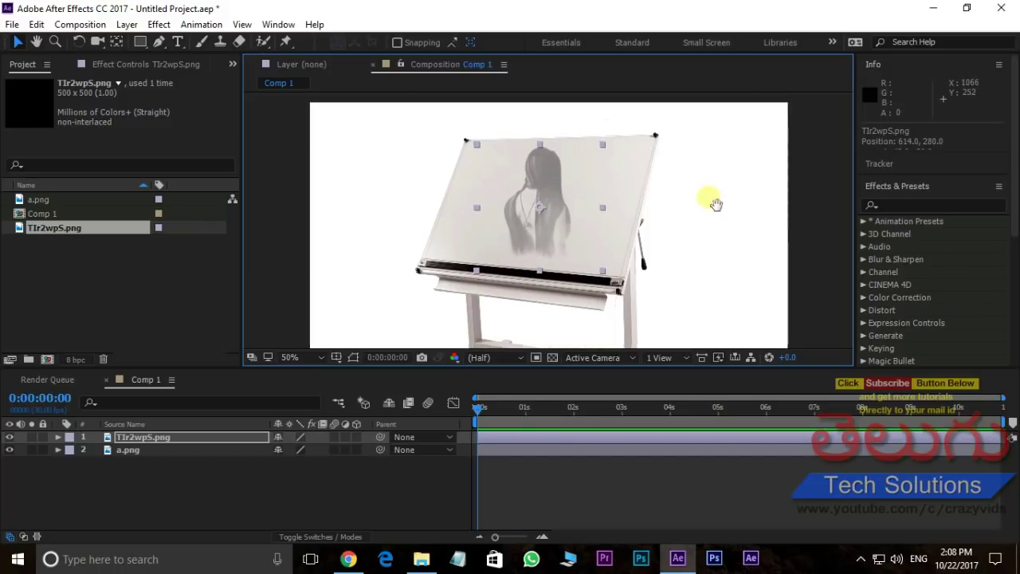
scroll(585, 213, up, 2)
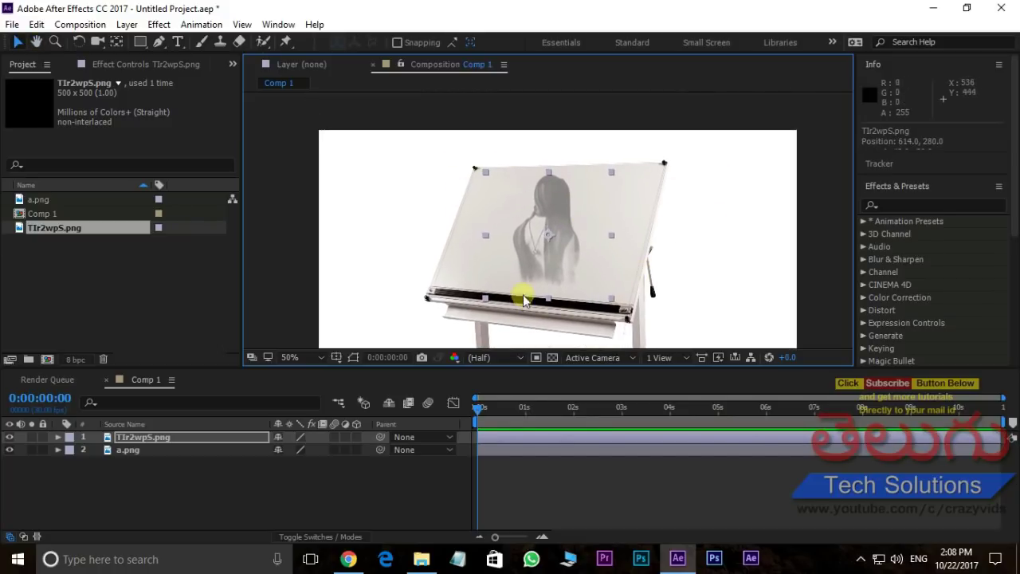
Create a new White Solid 1 layer and place it below TIr2wpS.png.
right_click(168, 509)
mouse_move(263, 365)
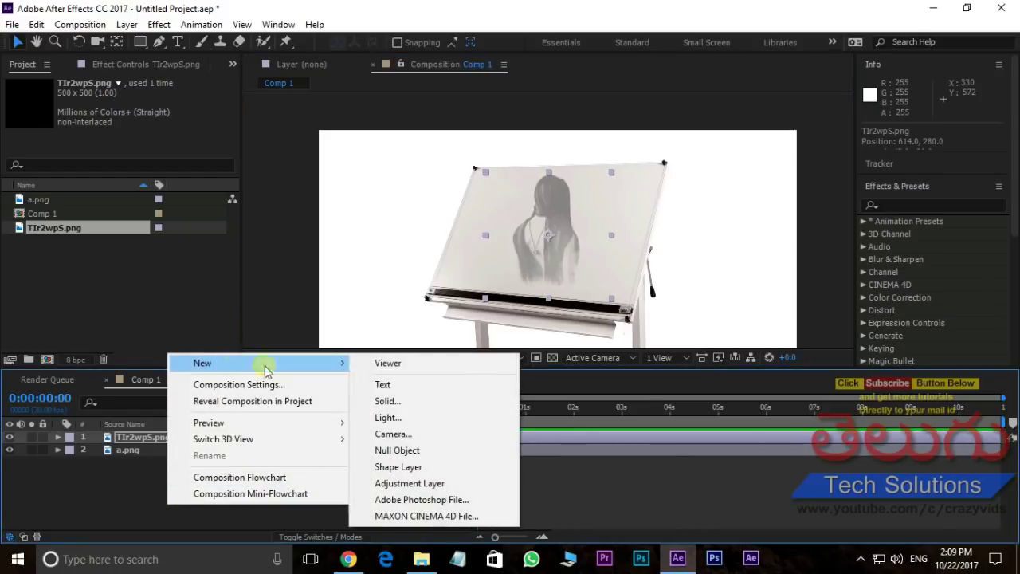
click(420, 402)
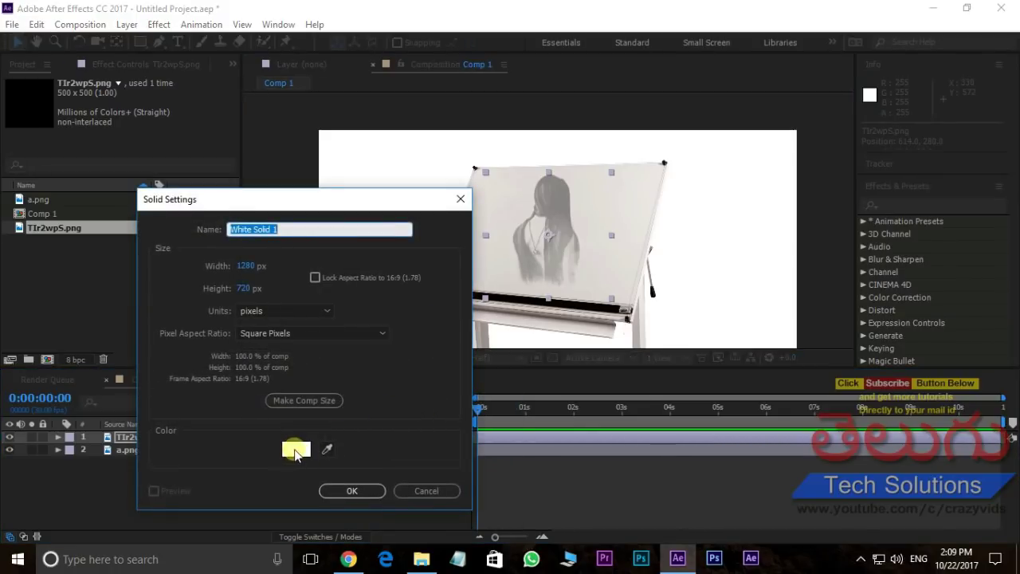
click(353, 491)
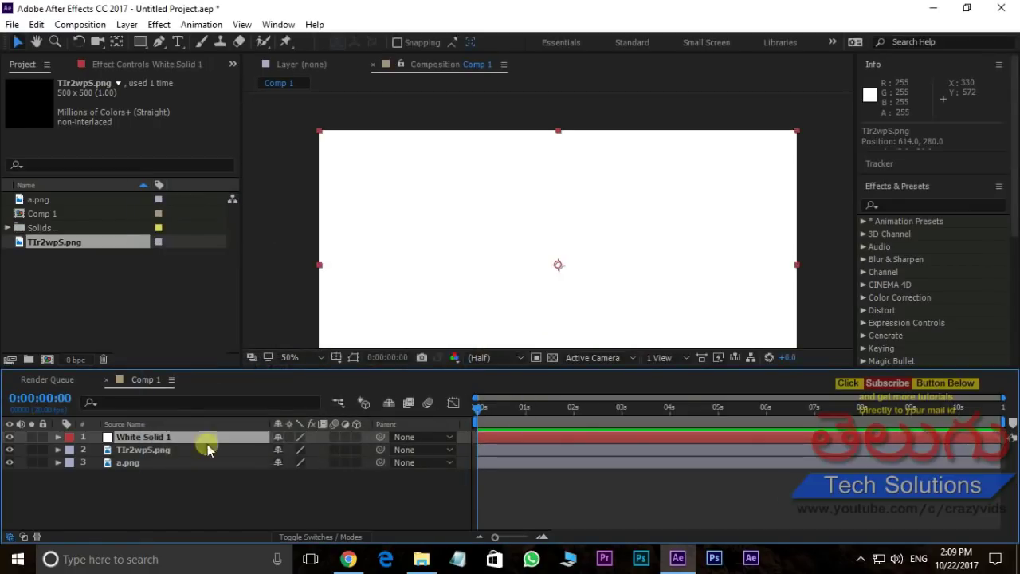
drag(159, 440, 158, 462)
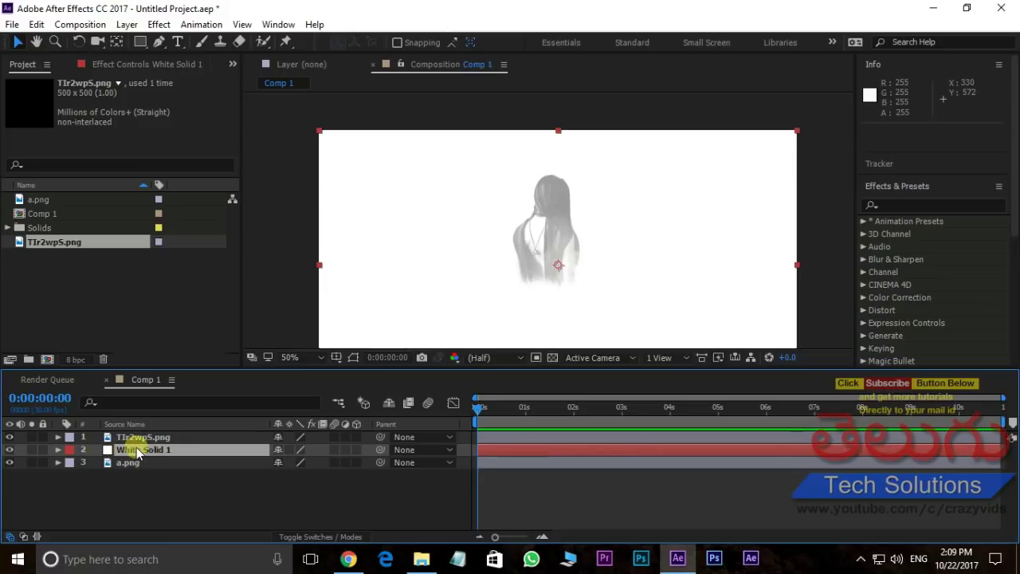
Hide the TIr2wpS.png and White Solid 1 layers to reveal the easel.
click(10, 436)
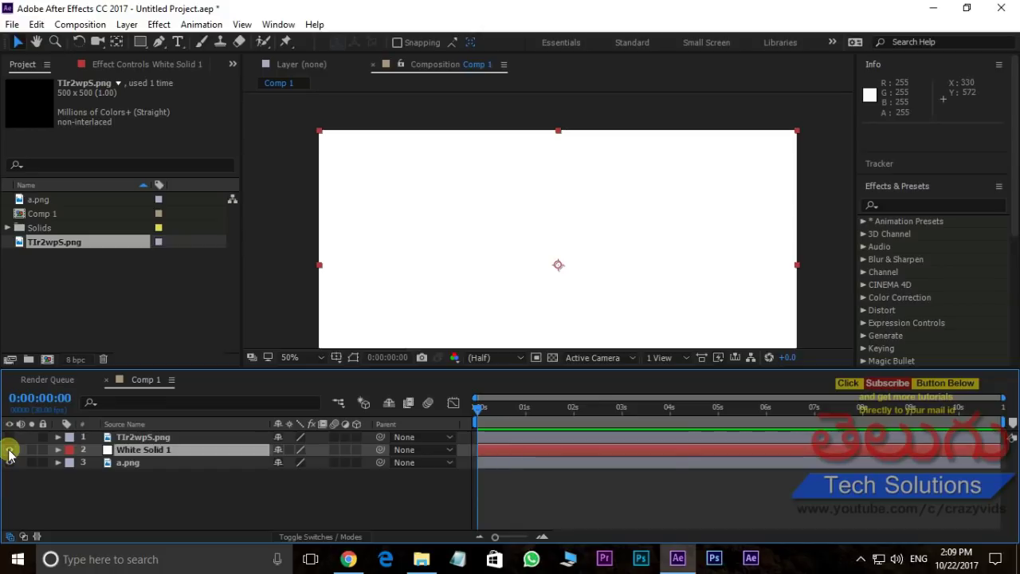
click(9, 450)
scroll(557, 202, up, 2)
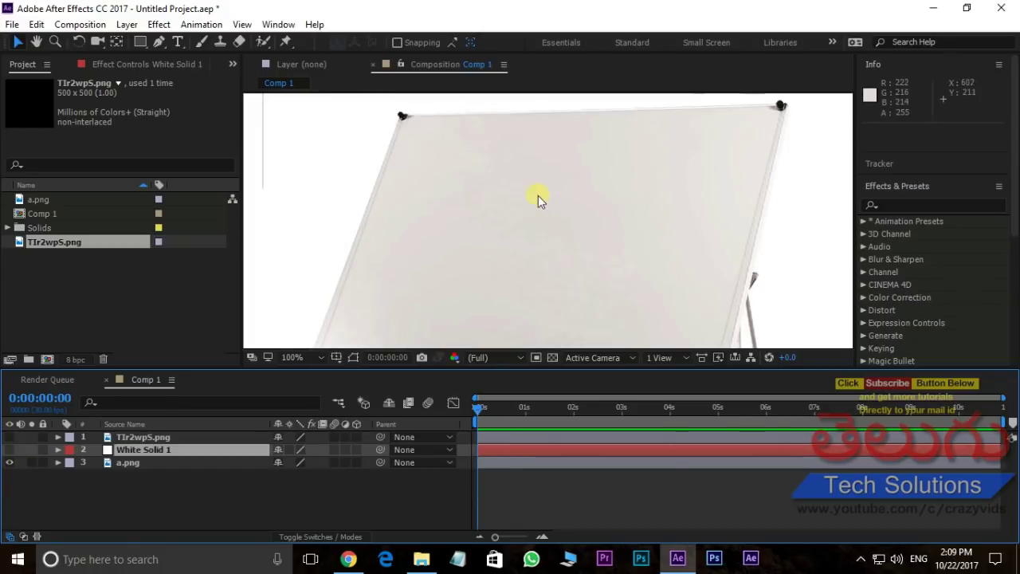
drag(538, 196, 545, 232)
Draw a closed four-corner Pen mask on White Solid 1 along the drawing board's surface.
click(159, 42)
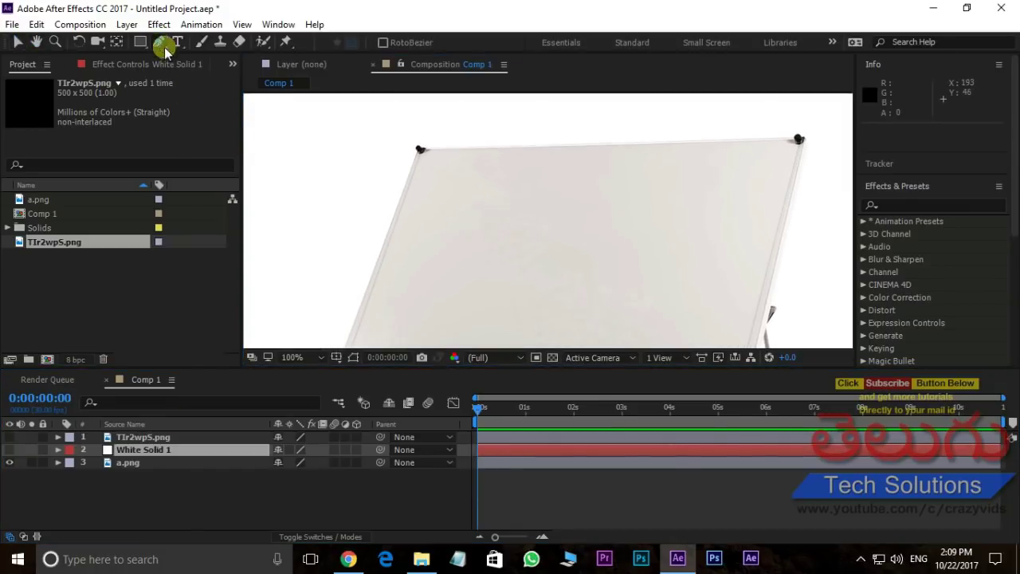
click(144, 451)
drag(496, 235, 477, 193)
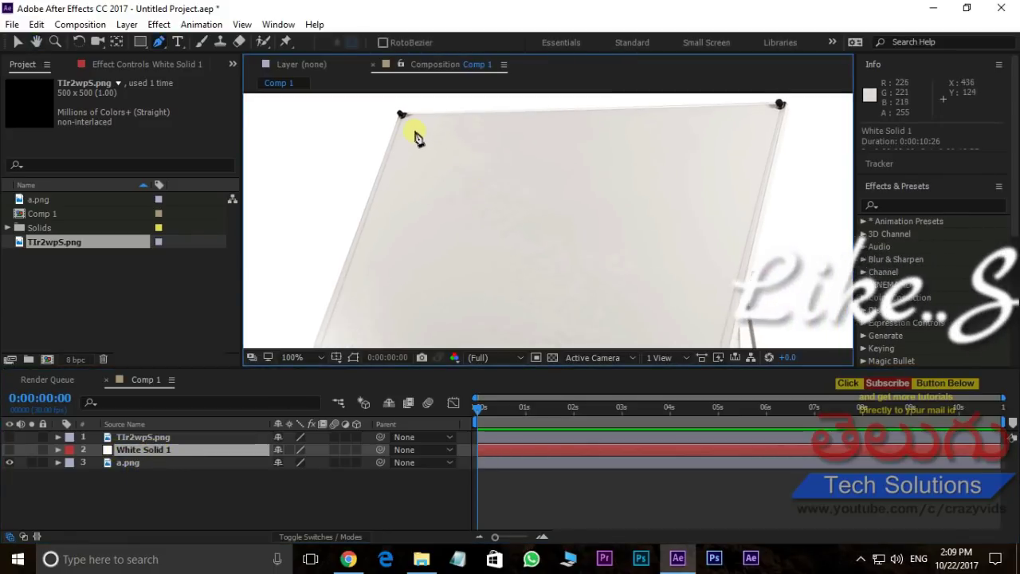
click(410, 126)
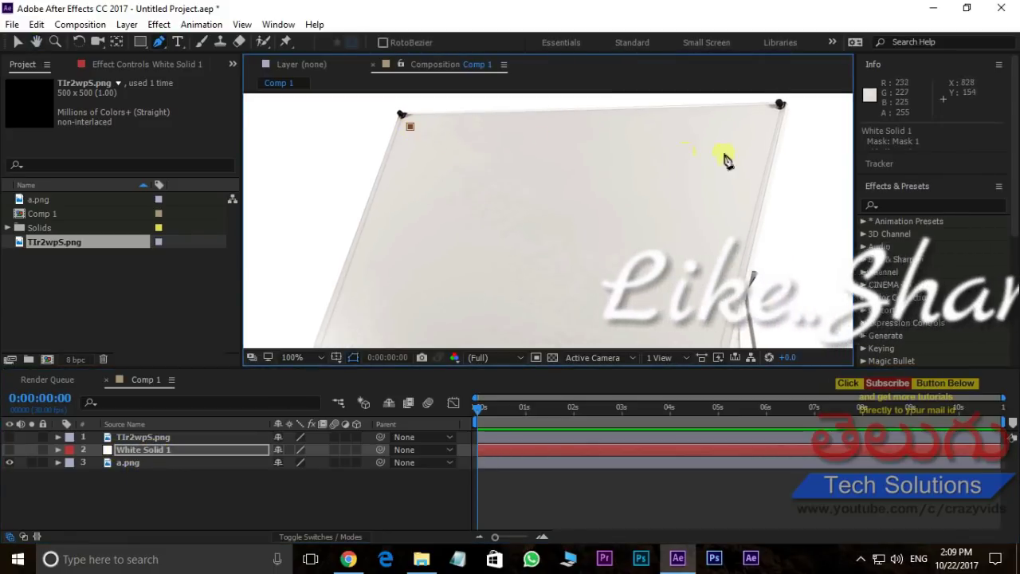
click(757, 122)
scroll(694, 137, down, 5)
click(695, 283)
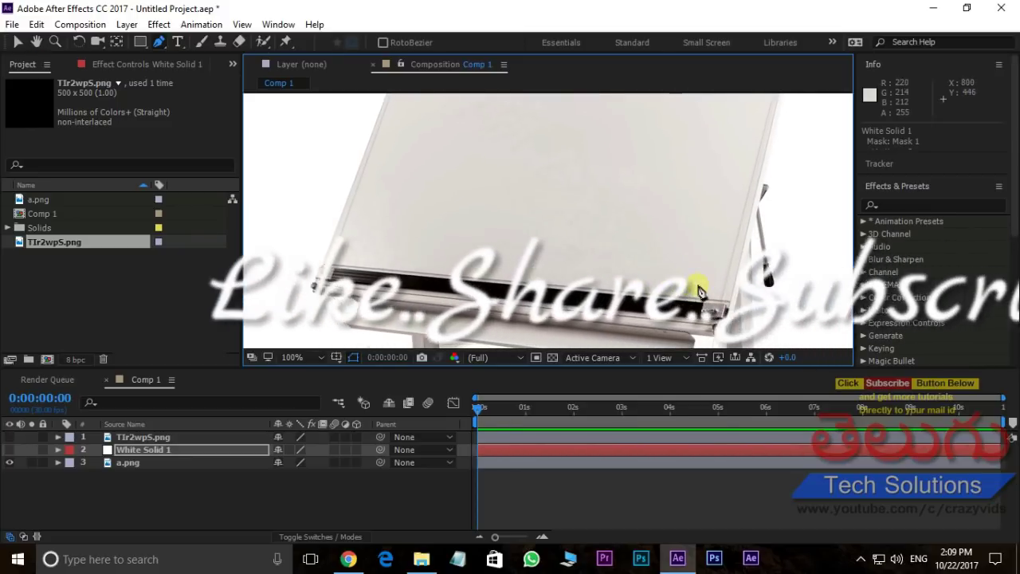
click(348, 263)
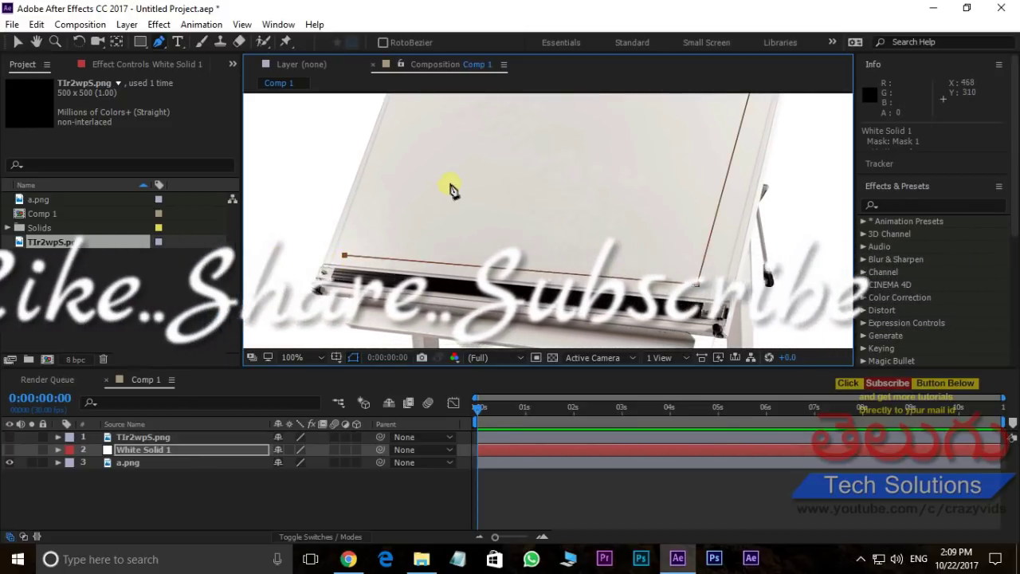
scroll(449, 189, up, 5)
click(387, 182)
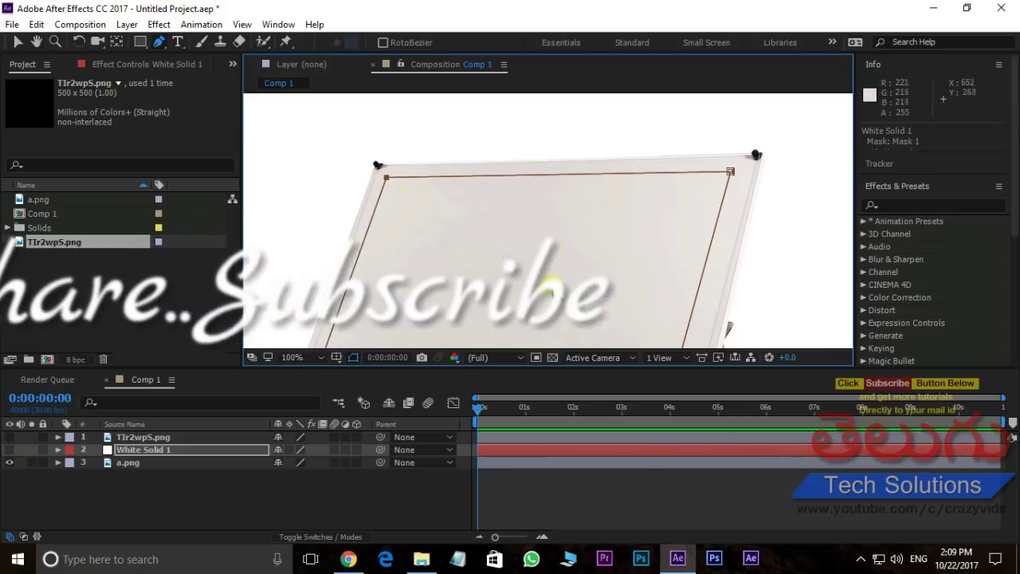
Show White Solid 1 again and hide the mask outline in the viewer.
scroll(553, 266, down, 2)
click(10, 450)
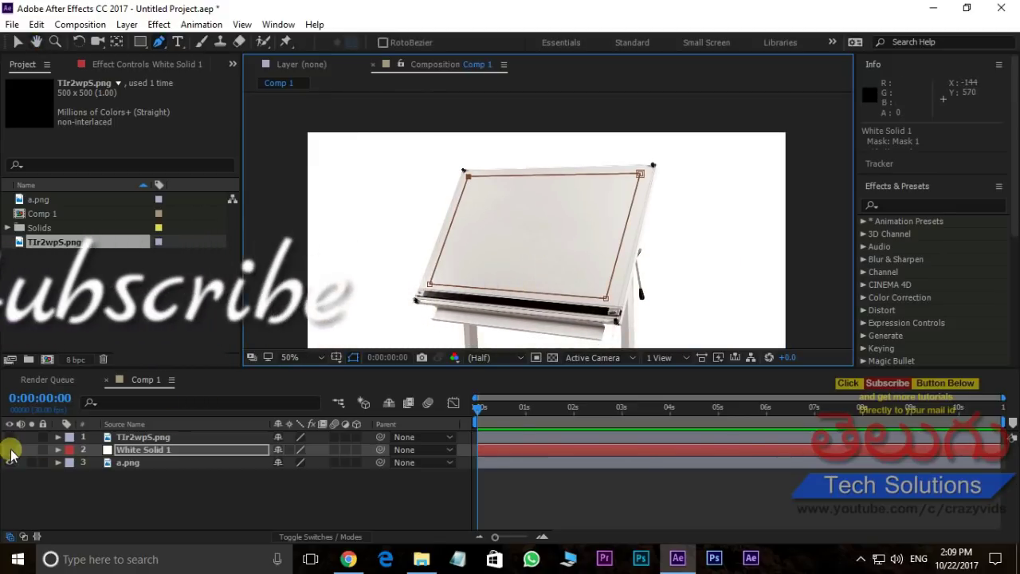
scroll(462, 218, up, 2)
scroll(478, 227, up, 3)
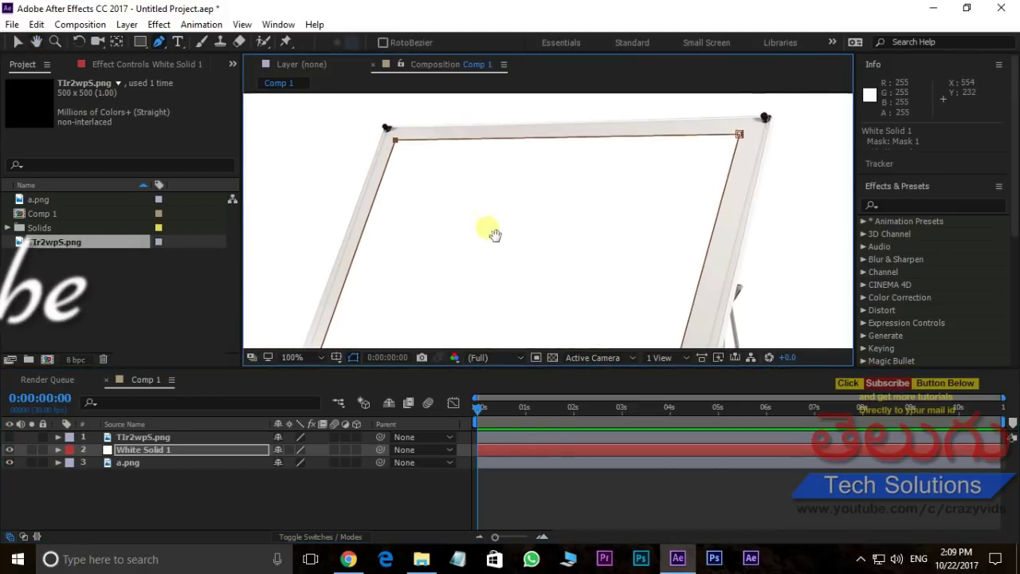
scroll(462, 263, right, 3)
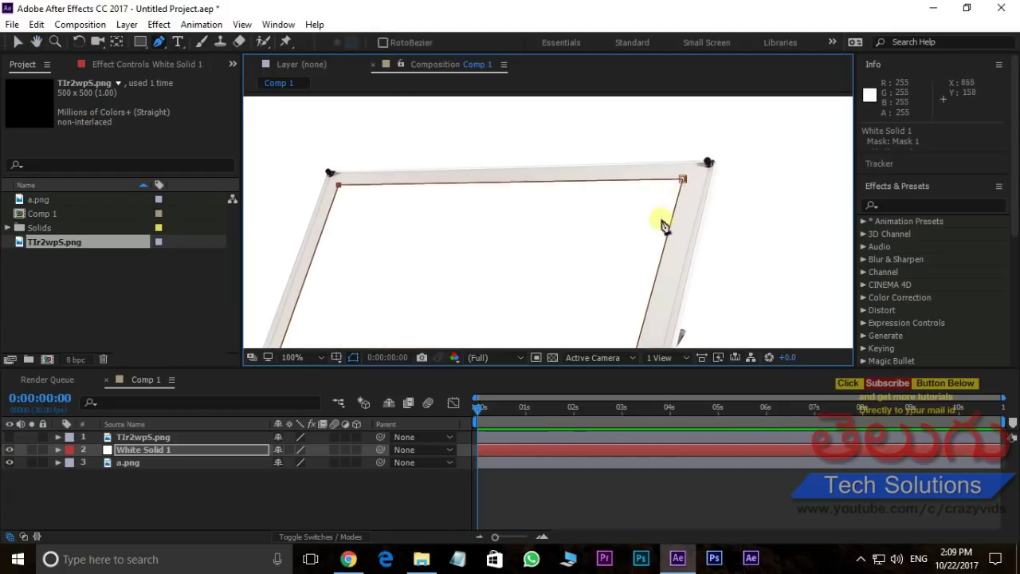
click(355, 360)
mouse_move(686, 211)
mouse_down()
mouse_move(678, 91)
mouse_move(619, 182)
mouse_up()
scroll(640, 172, up, 2)
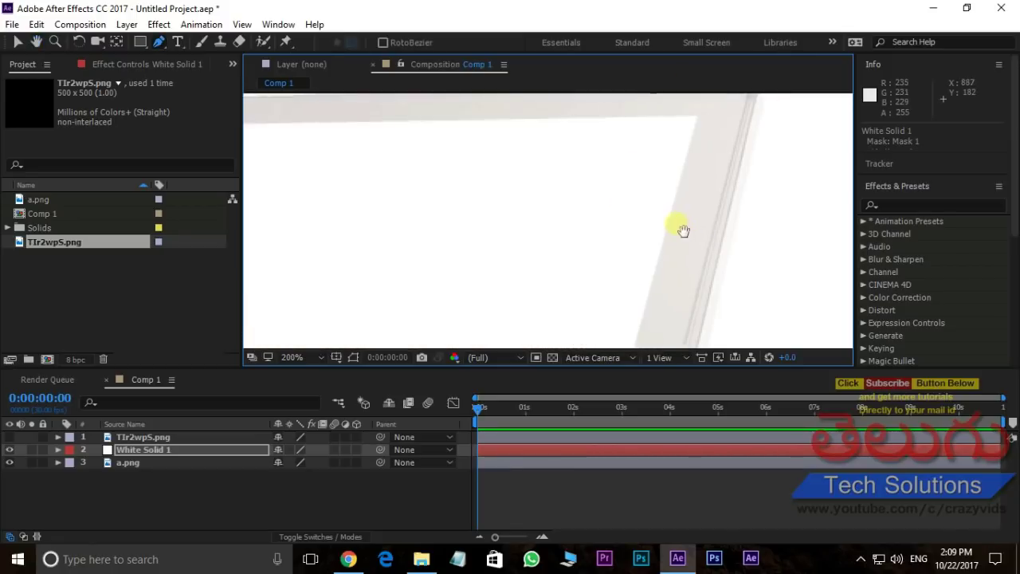
drag(678, 230, 612, 237)
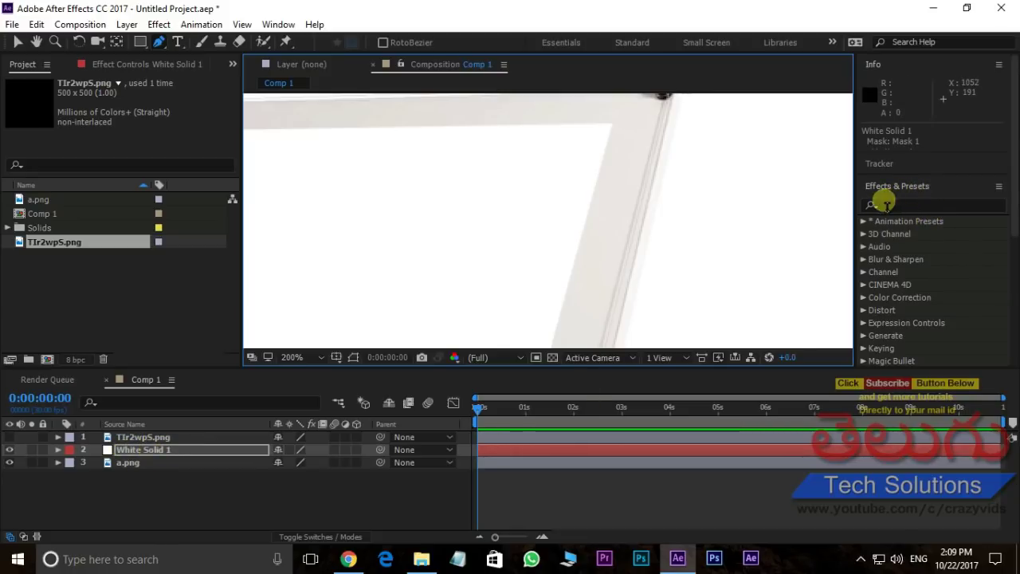
Search for 'drop' and apply the Drop Shadow effect to White Solid 1.
click(917, 206)
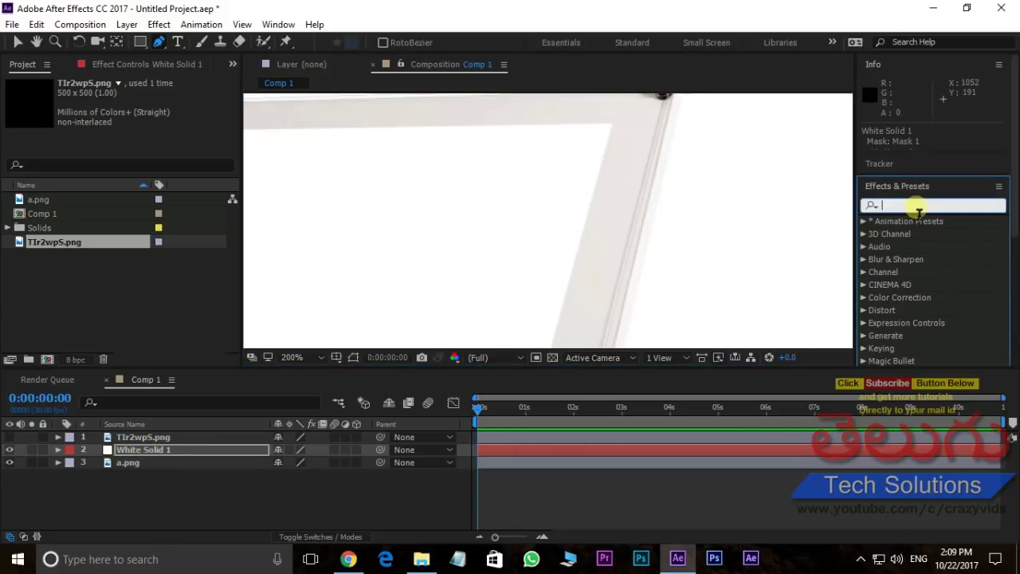
text(drop)
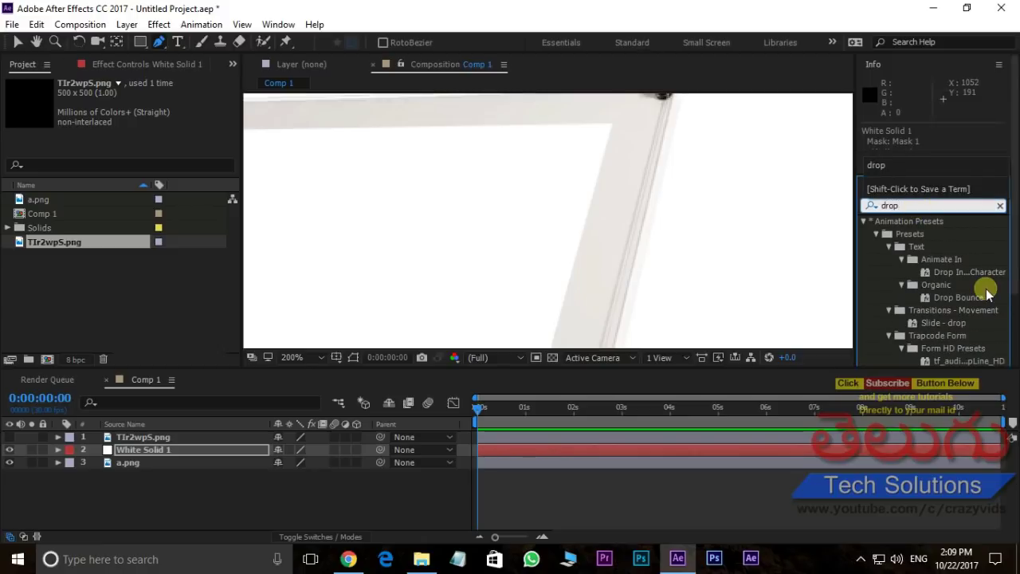
scroll(976, 286, down, 2)
scroll(961, 295, down, 1)
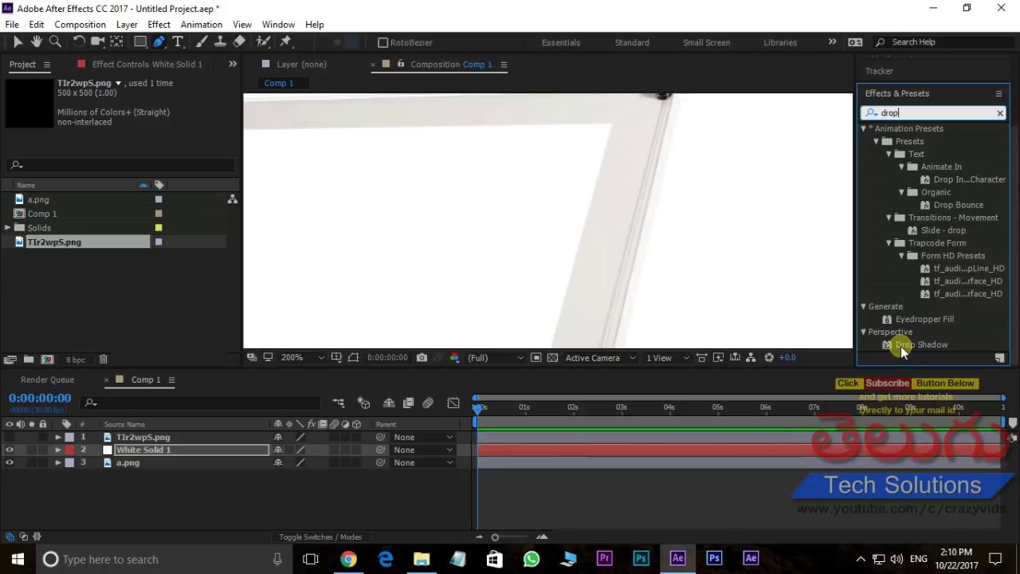
drag(903, 352, 186, 450)
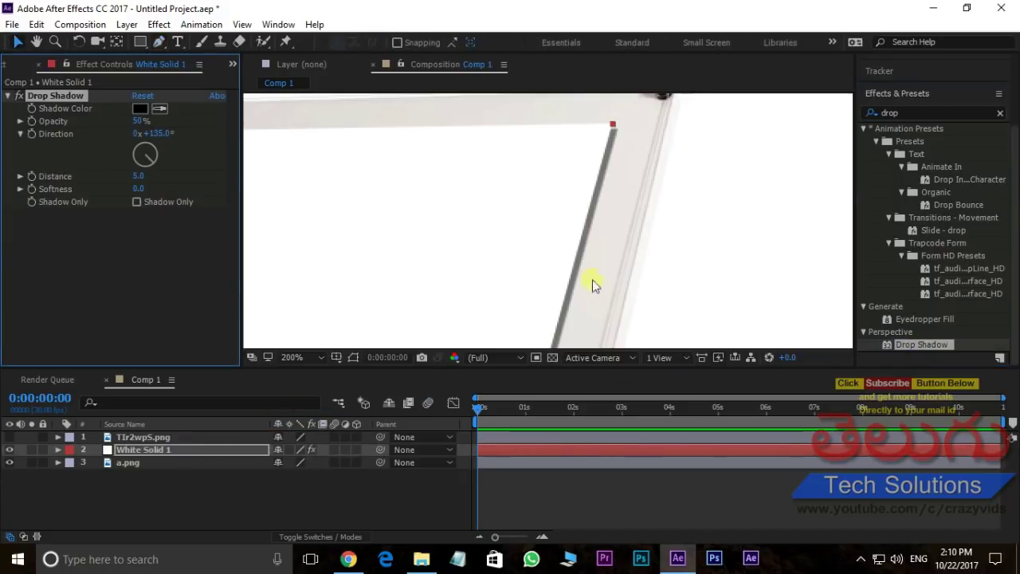
Set the Drop Shadow Softness to 15.0 while inspecting the board's shadowed edge.
drag(617, 191, 706, 174)
scroll(585, 237, up, 4)
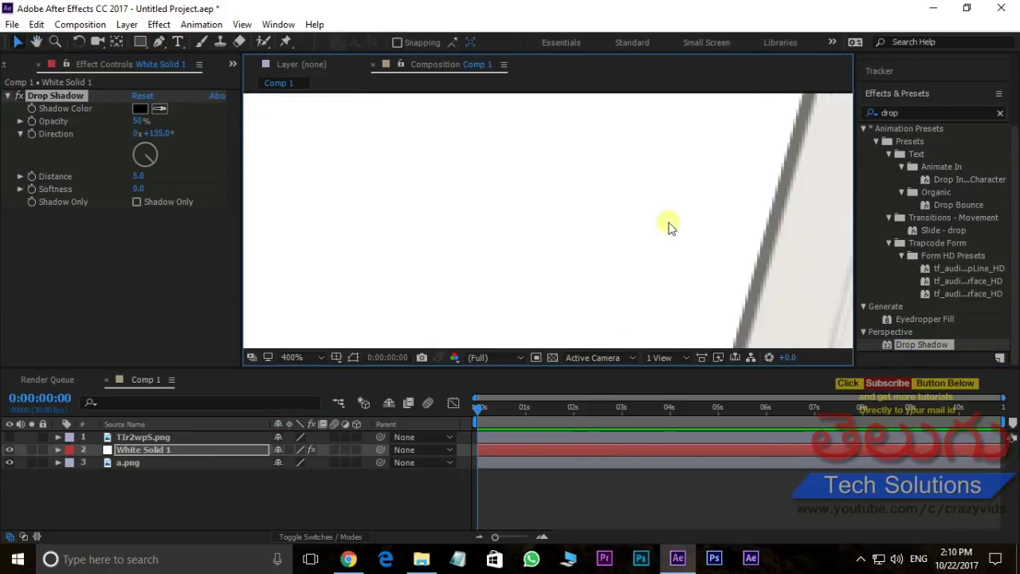
drag(486, 257, 558, 273)
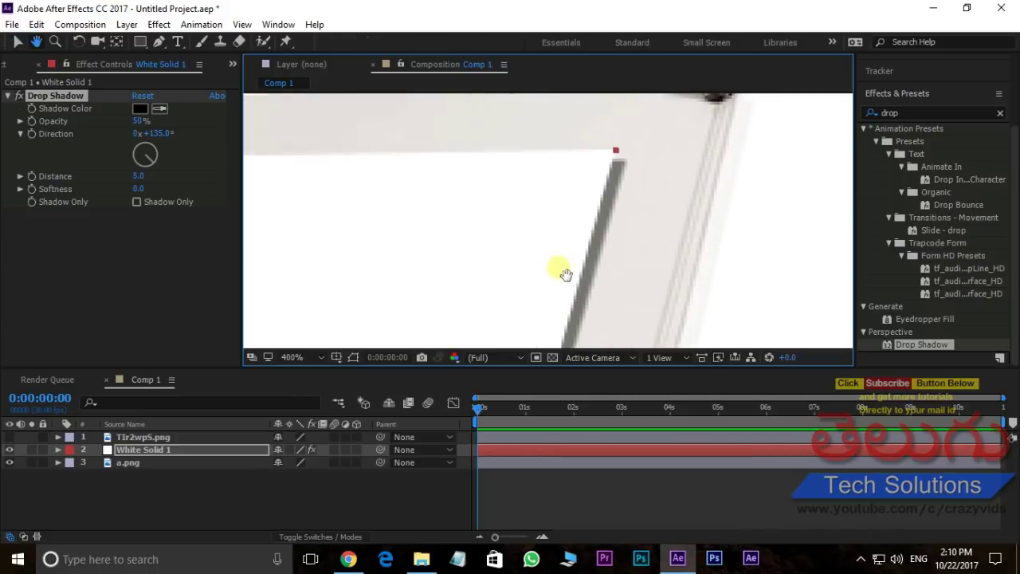
scroll(558, 273, down, 2)
scroll(627, 223, down, 1)
scroll(549, 234, up, 1)
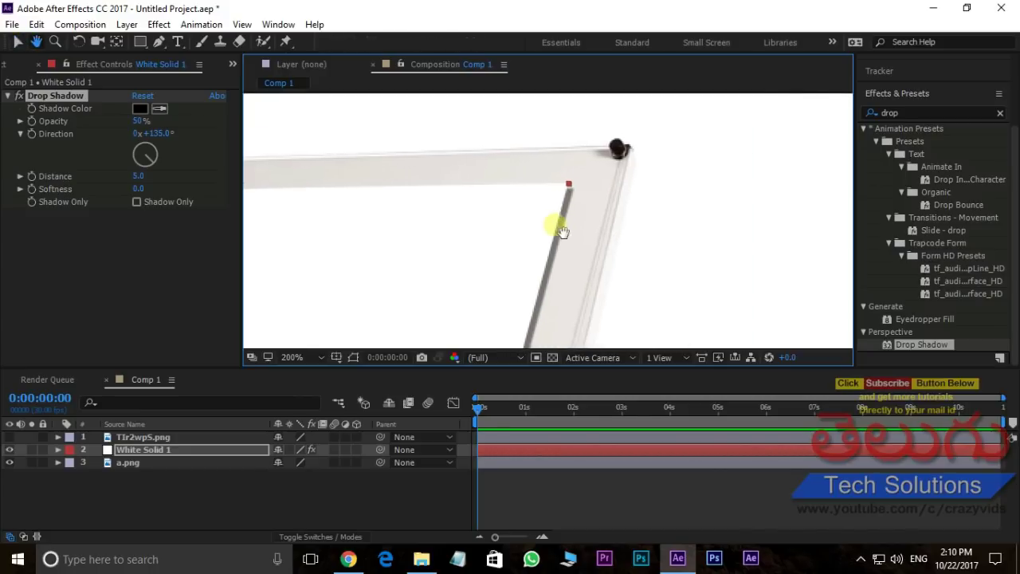
drag(582, 220, 557, 224)
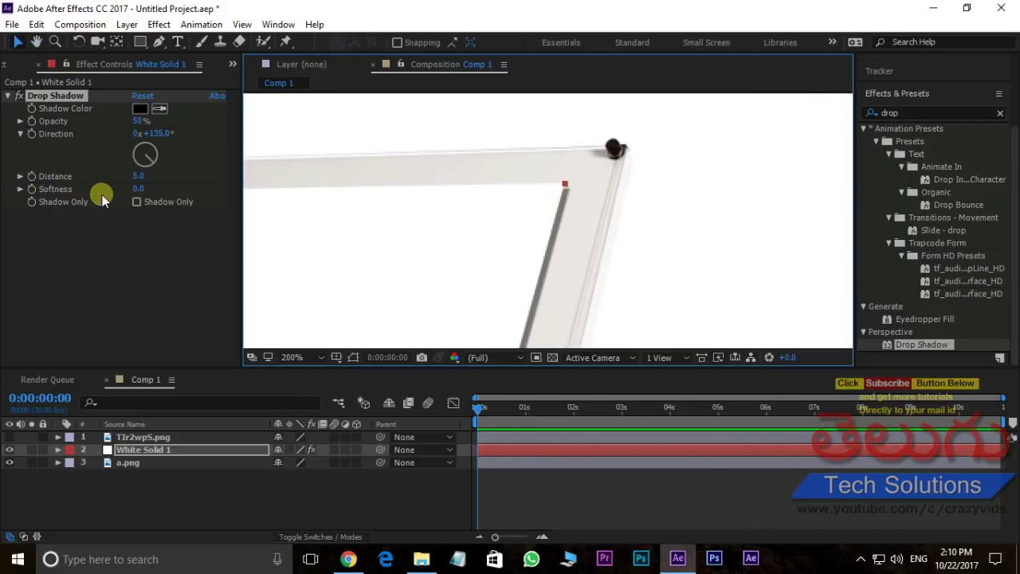
drag(138, 188, 145, 189)
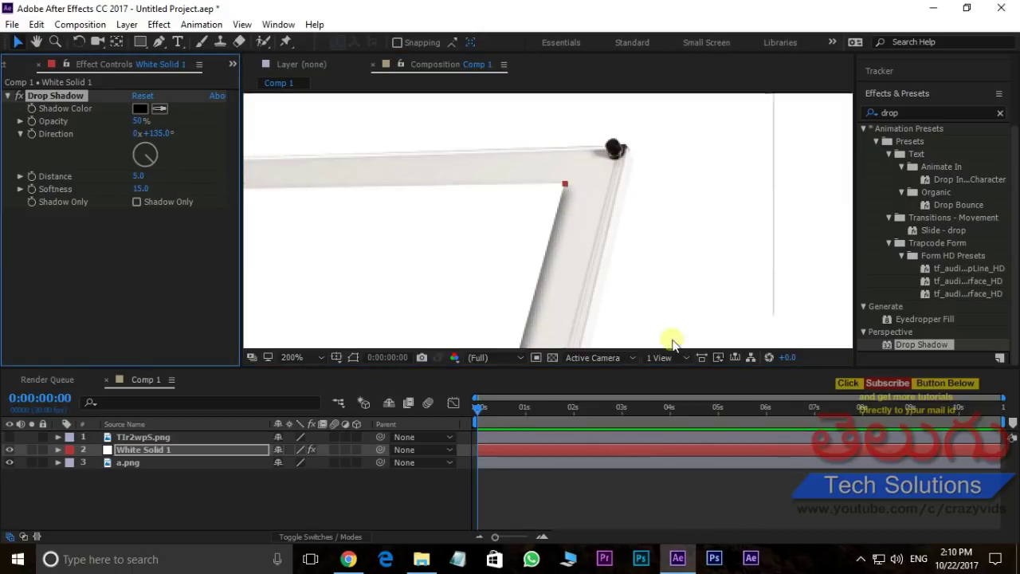
scroll(587, 222, down, 2)
scroll(581, 221, down, 2)
scroll(547, 278, up, 1)
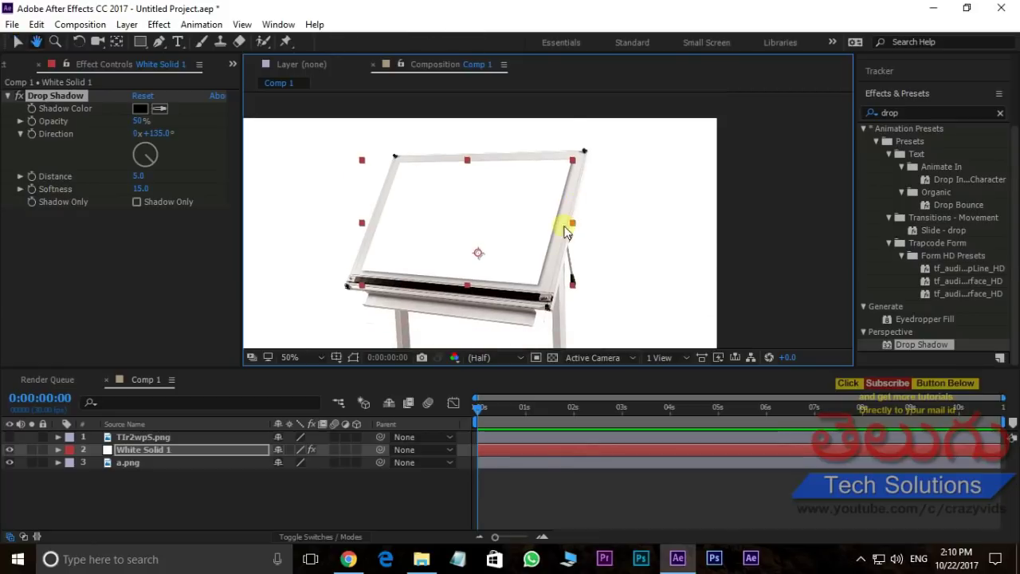
scroll(567, 292, up, 1)
scroll(560, 239, down, 1)
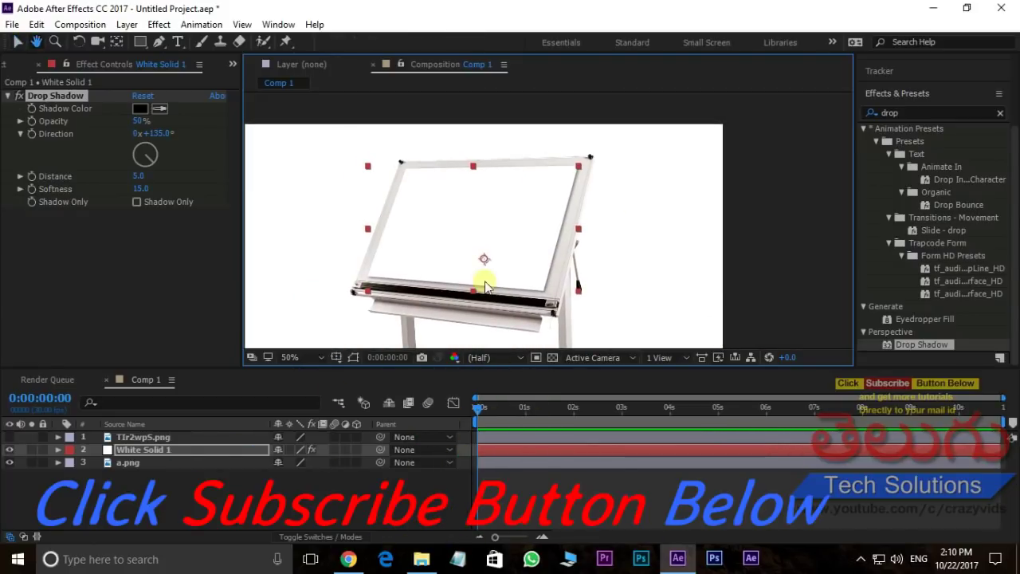
Make the TIr2wpS.png girl layer visible and centre it on the board at 100% zoom.
key(v)
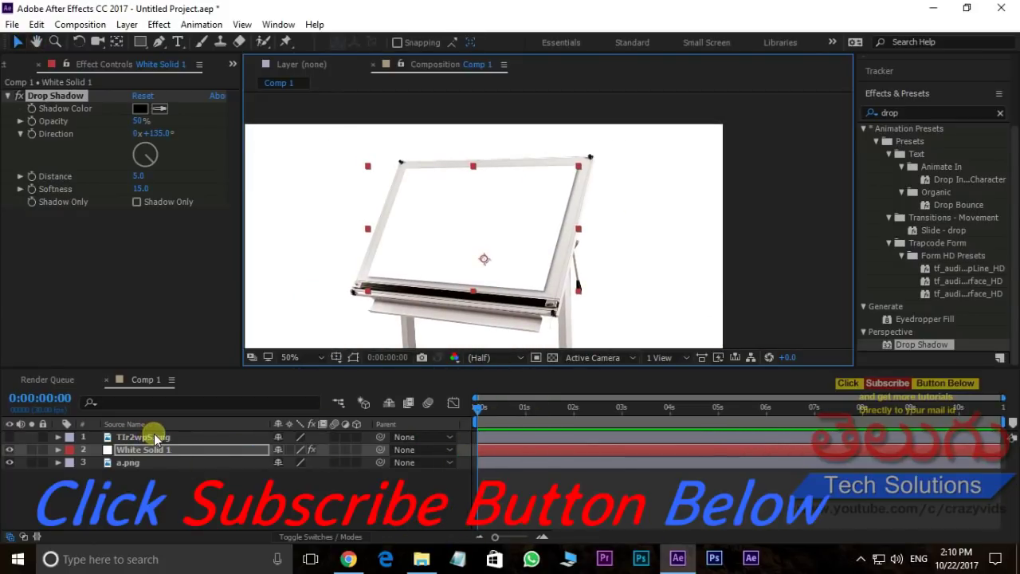
click(156, 439)
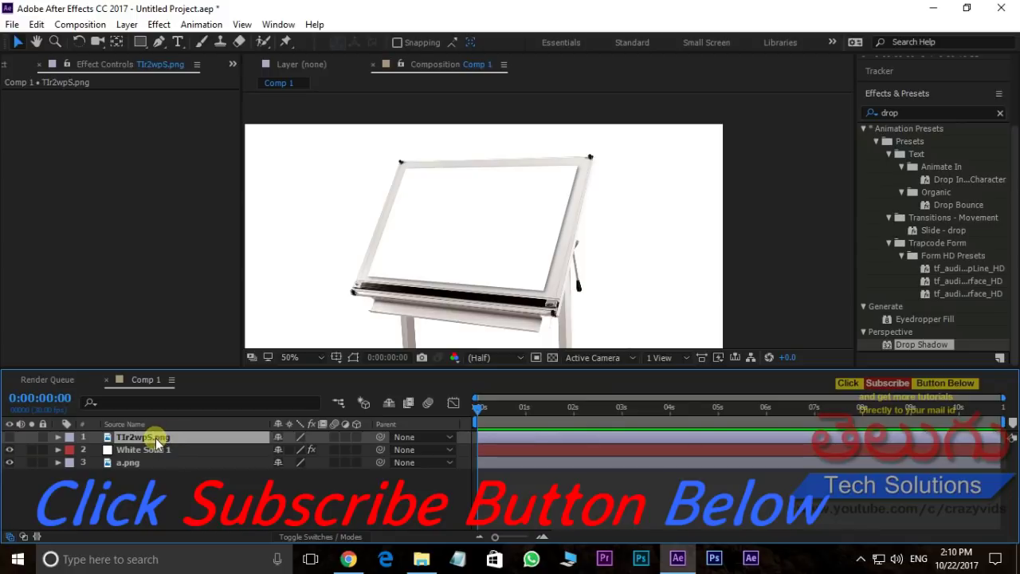
click(9, 437)
key(h)
drag(512, 155, 560, 126)
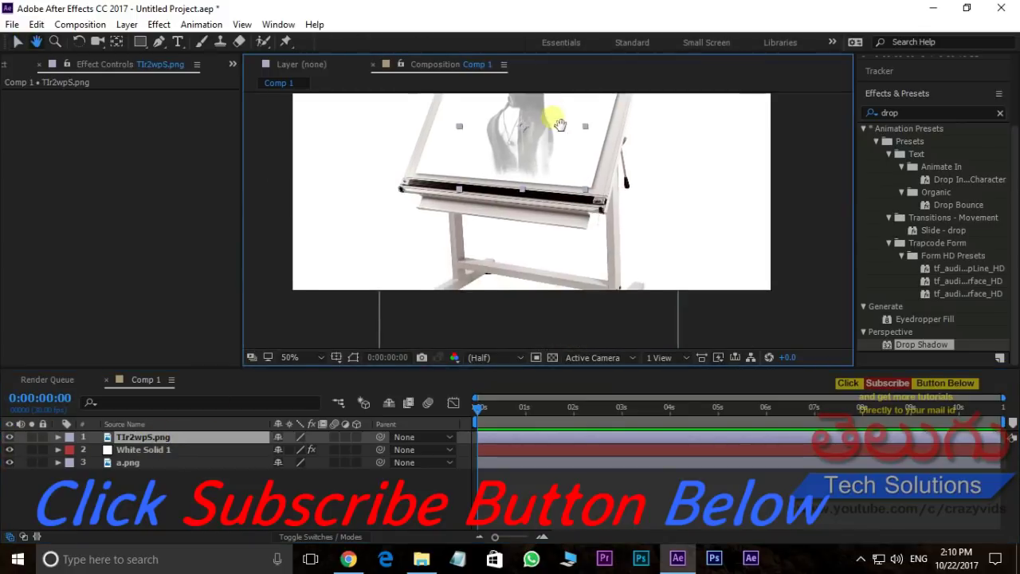
scroll(513, 234, up, 1)
mouse_move(523, 212)
mouse_down()
mouse_move(569, 212)
mouse_move(597, 191)
mouse_up()
scroll(613, 214, up, 1)
key(v)
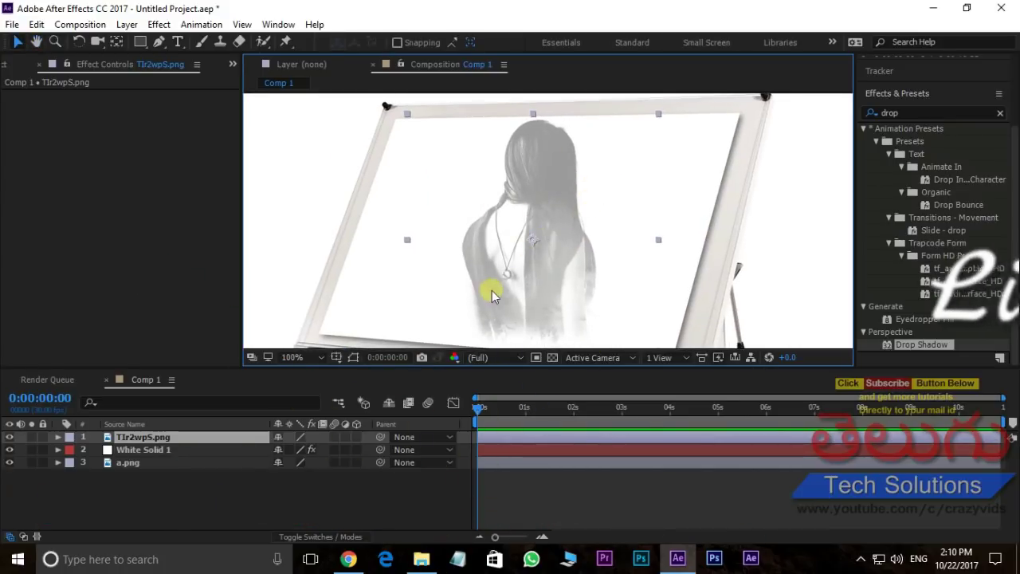
Pre-compose the girl sketch layer into a composition named 'ghost' and make it a 3D layer.
right_click(183, 437)
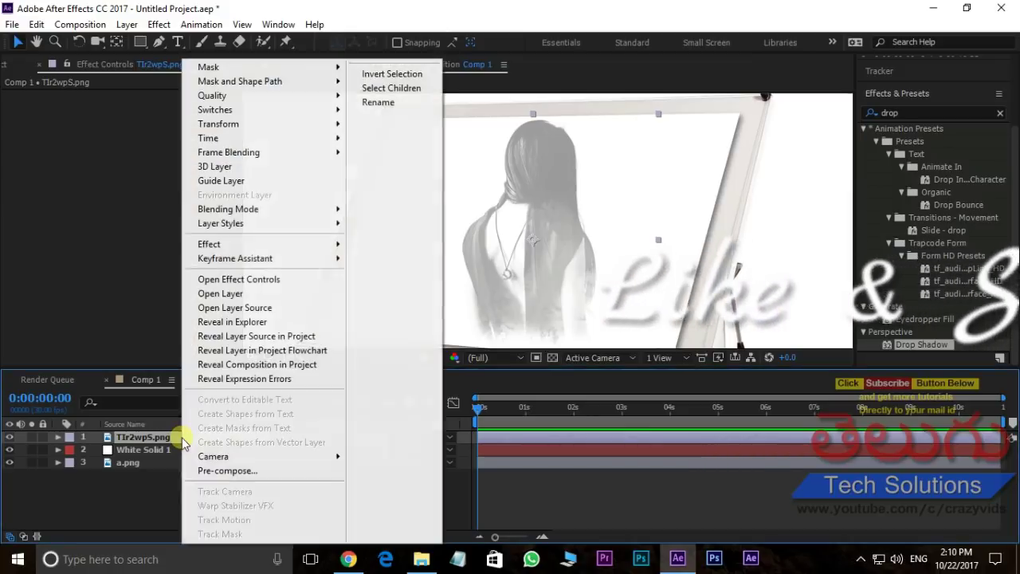
click(208, 473)
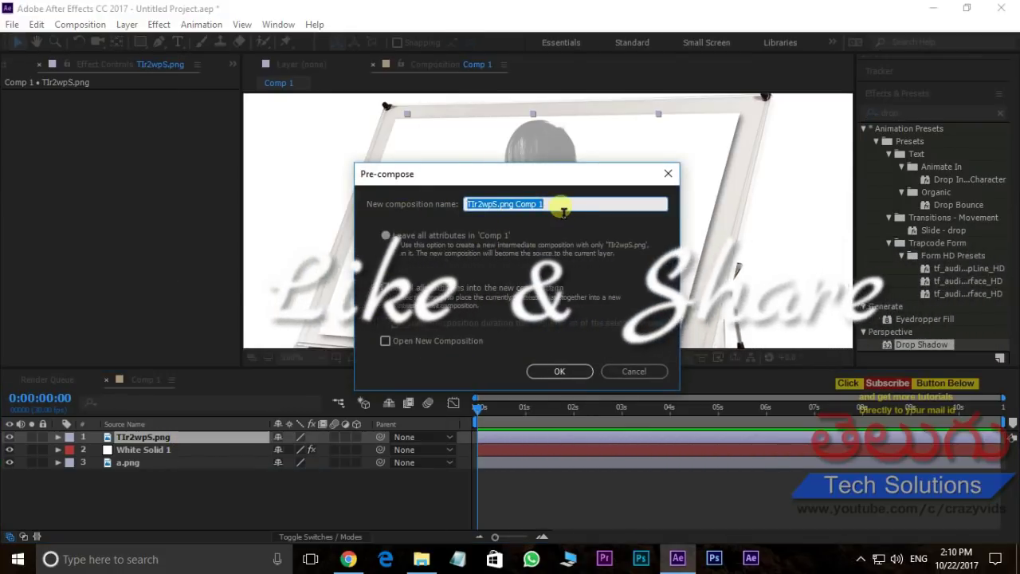
text(gh)
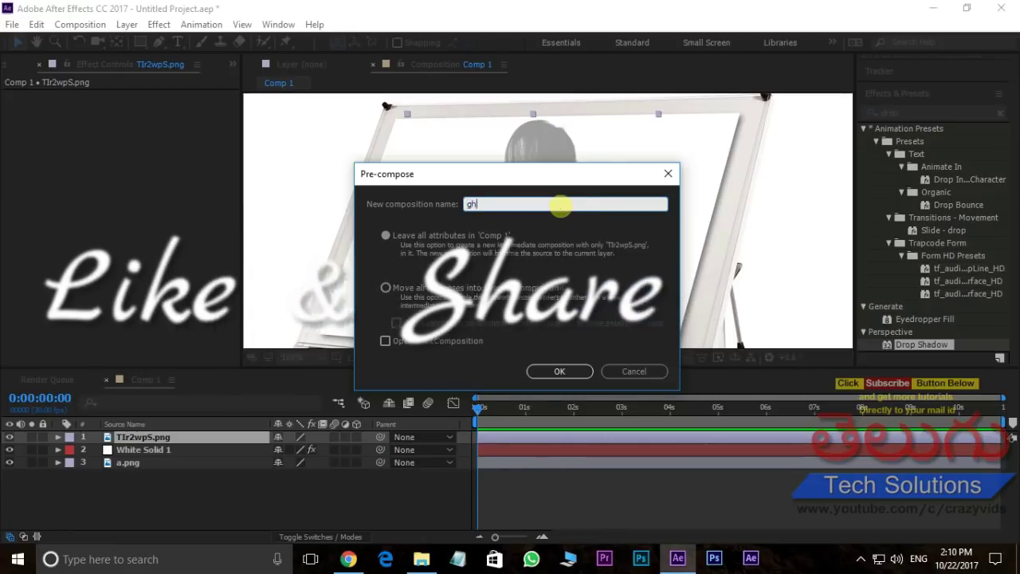
text(ost)
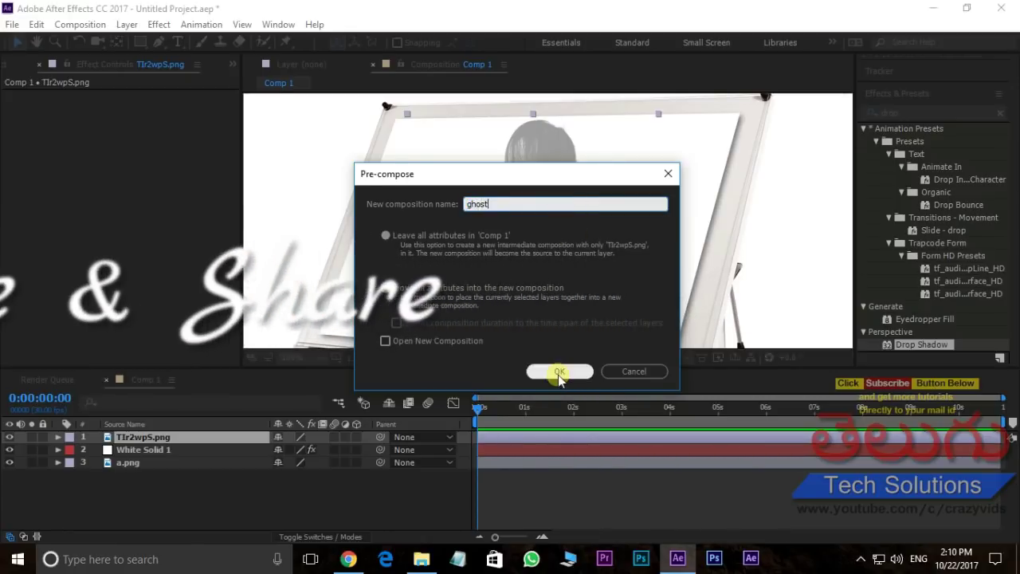
click(559, 373)
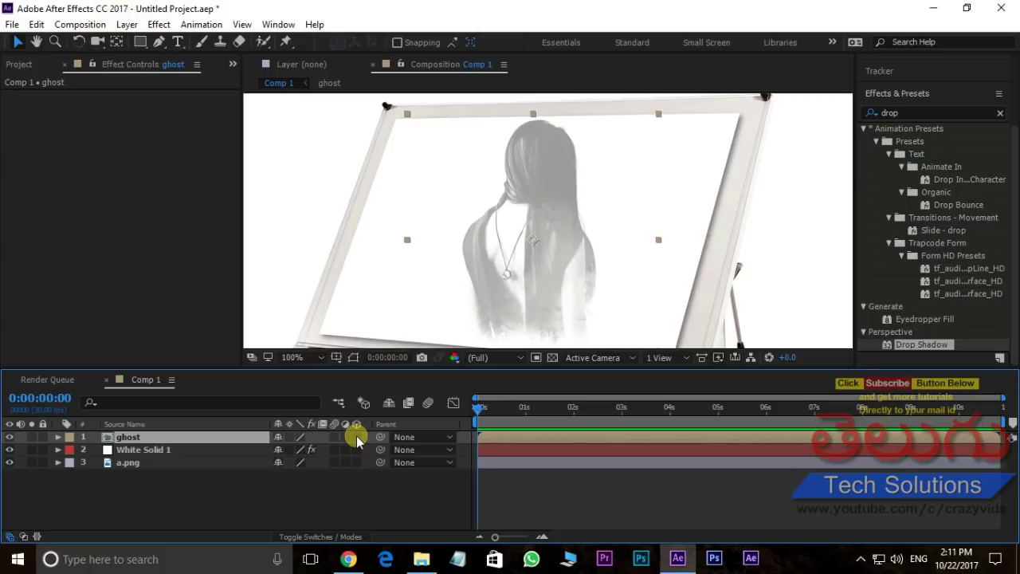
click(356, 437)
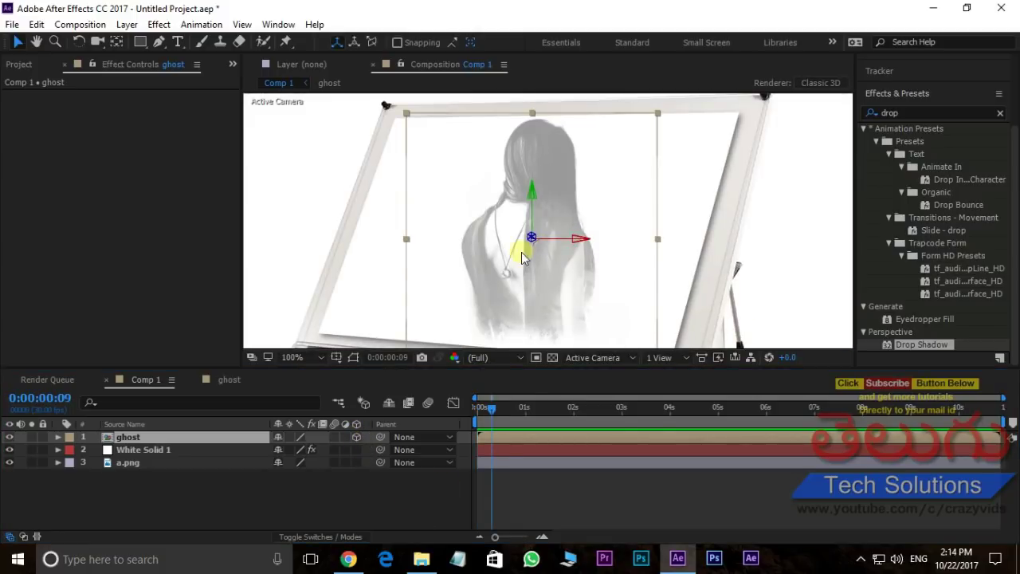
click(317, 424)
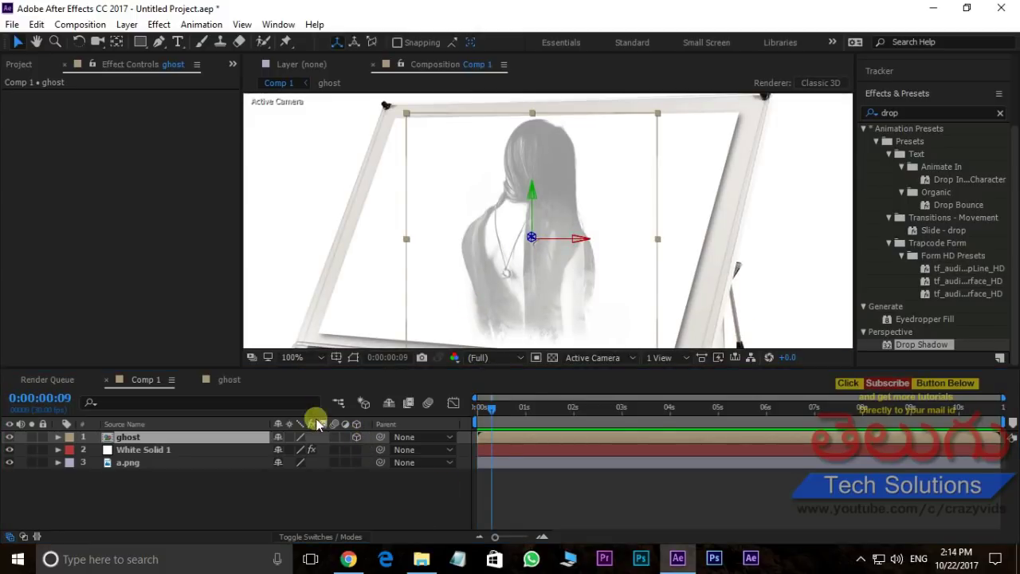
Open the ghost precomposition, move to 1 second, and select the girl image layer.
double_click(152, 438)
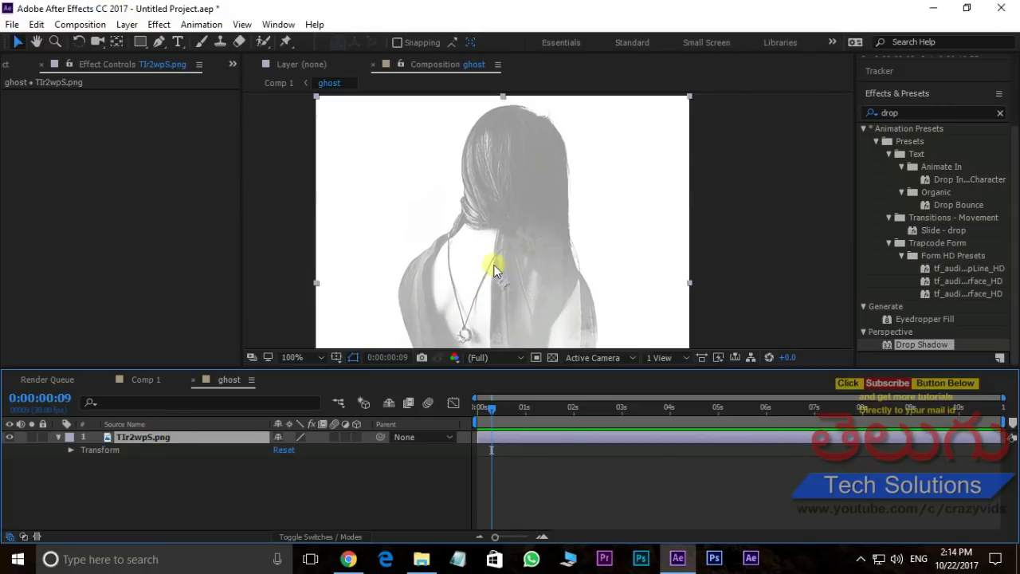
scroll(576, 183, down, 2)
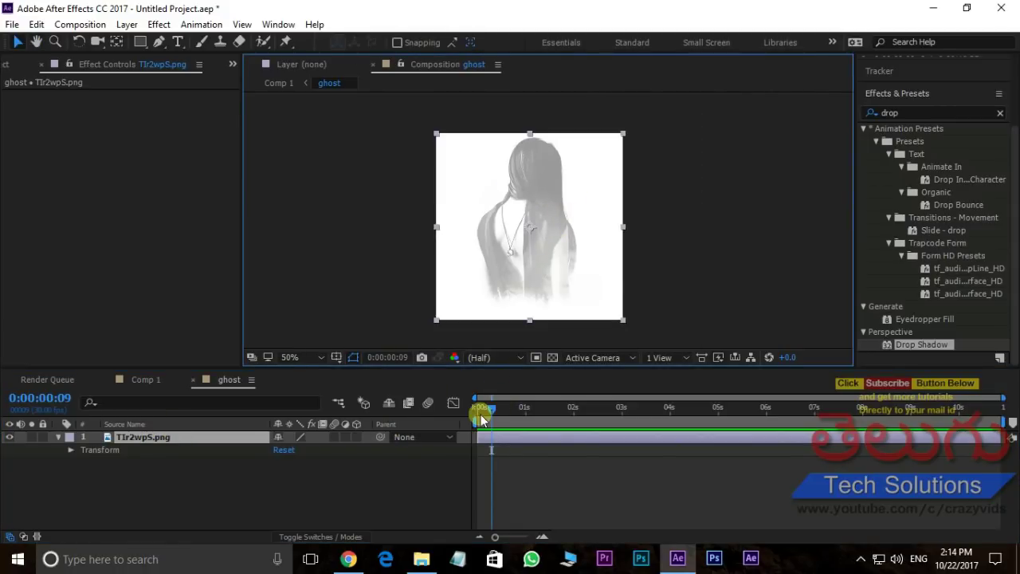
drag(494, 409, 525, 408)
scroll(555, 181, up, 2)
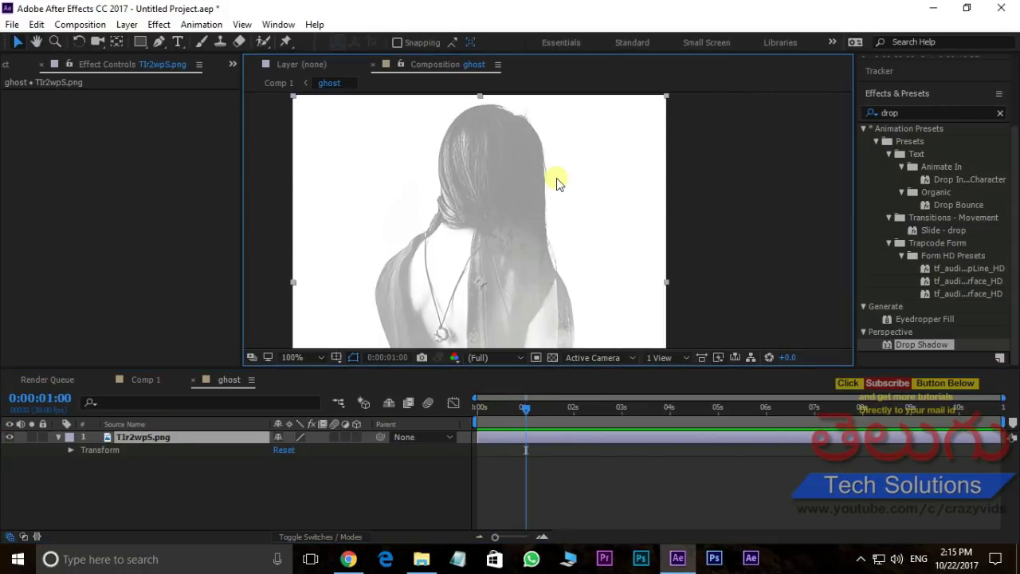
click(151, 438)
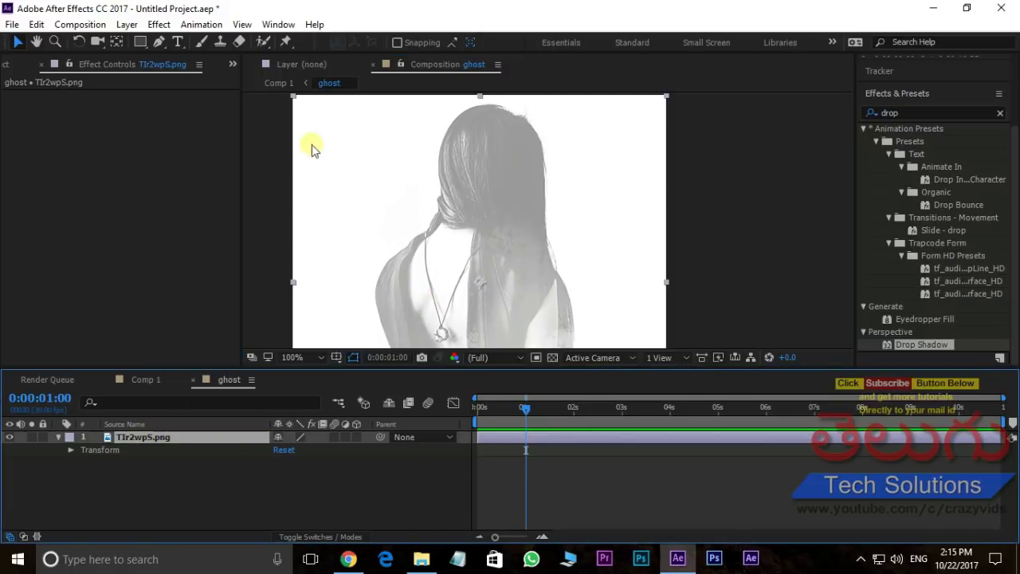
Start a Pen mask at the top of the head and trace down the hair's right edge.
click(162, 45)
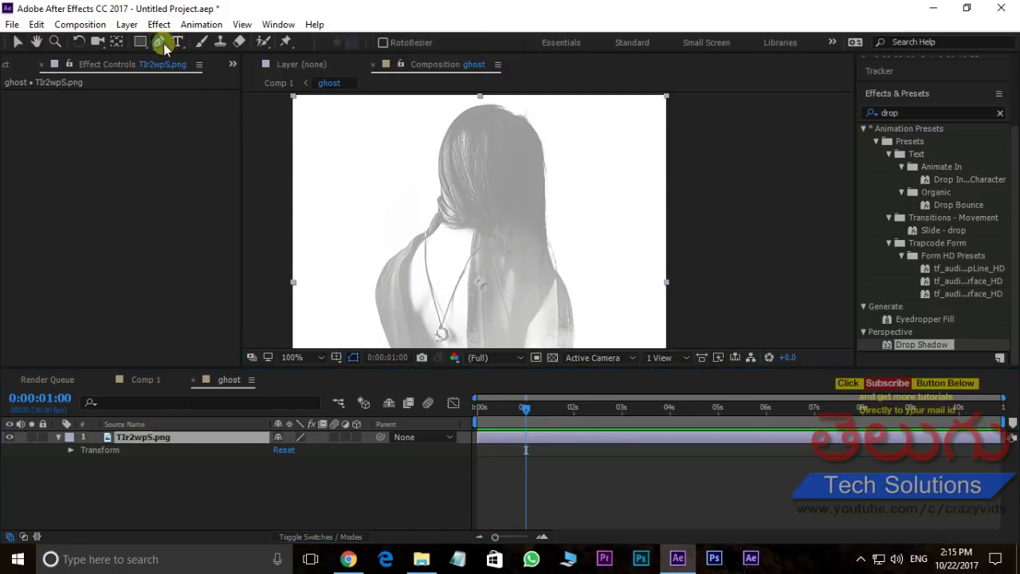
click(518, 102)
drag(555, 163, 548, 190)
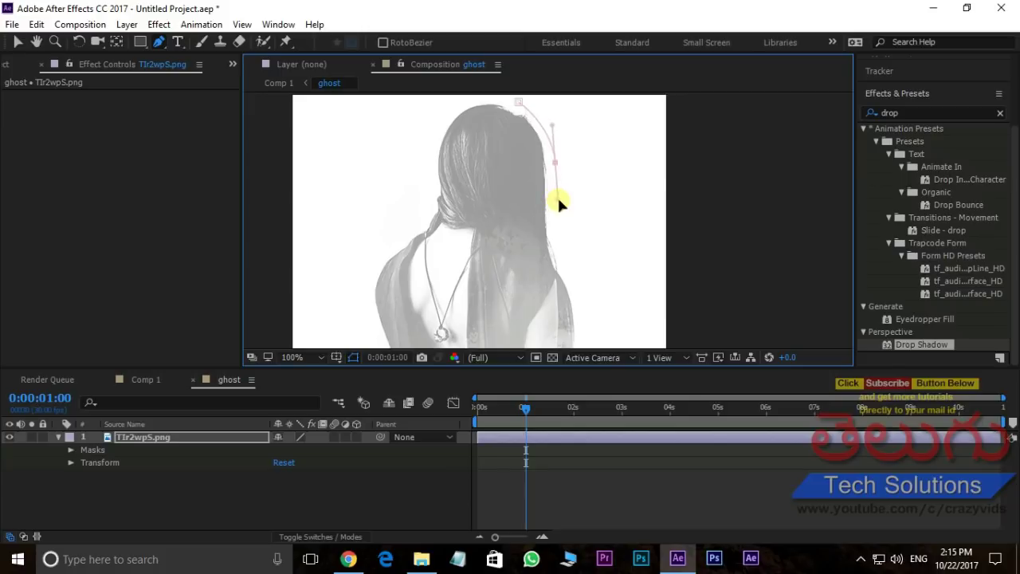
click(560, 201)
click(562, 223)
click(564, 245)
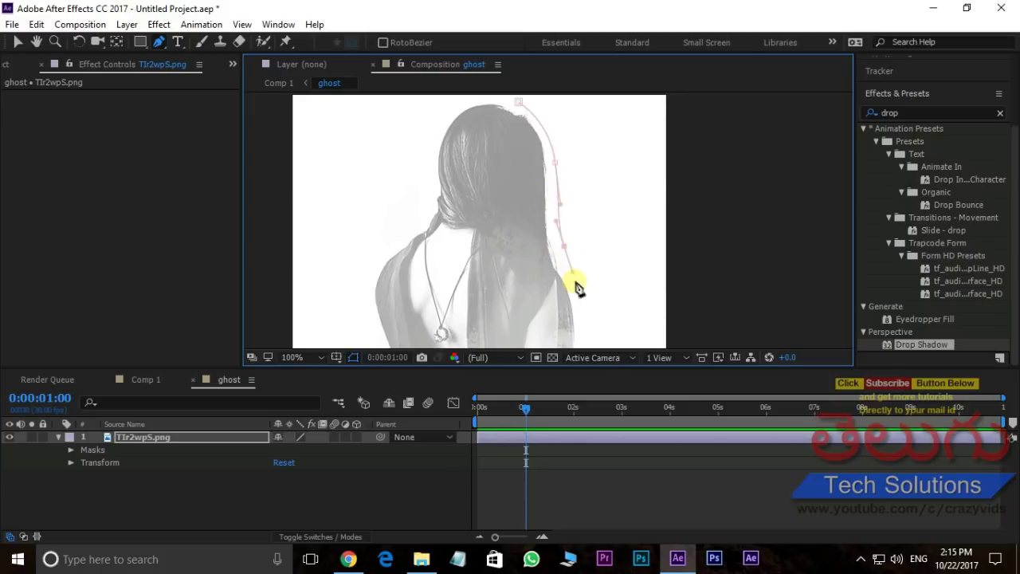
scroll(578, 288, down, 4)
click(580, 255)
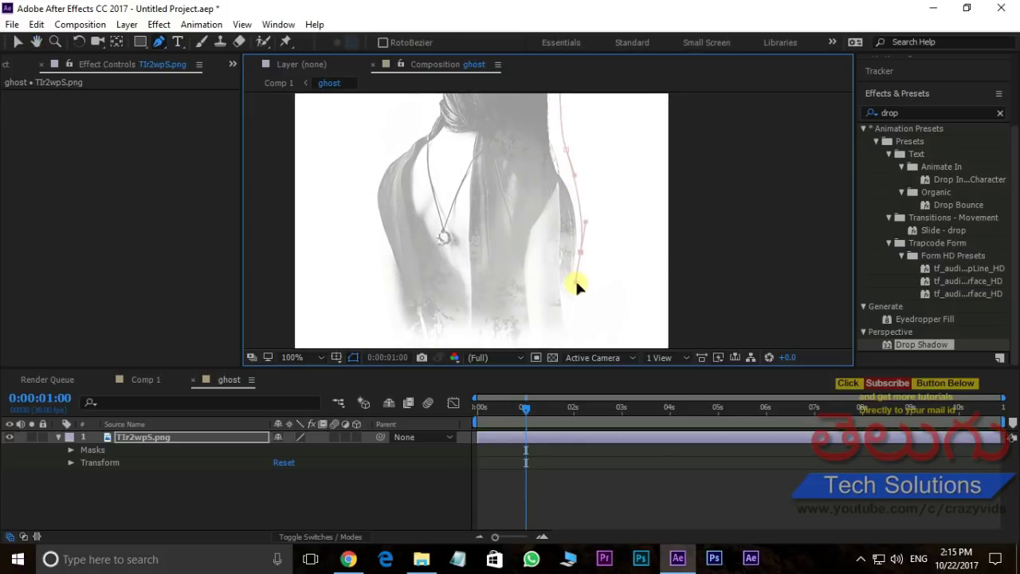
click(568, 316)
click(561, 341)
scroll(568, 327, down, 1)
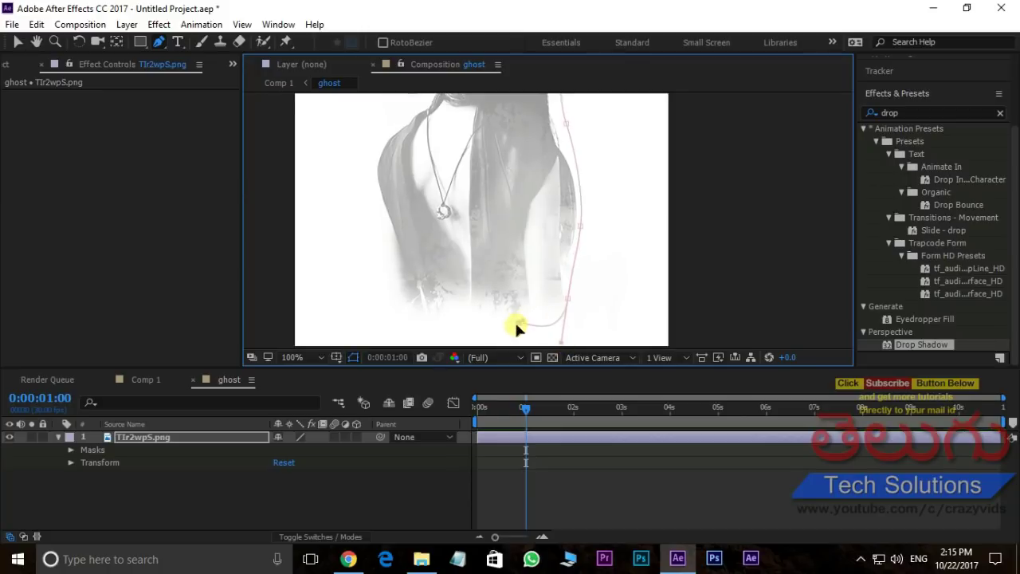
Run the mask along the bottom of the figure and up its left edge.
click(519, 323)
click(461, 322)
click(414, 321)
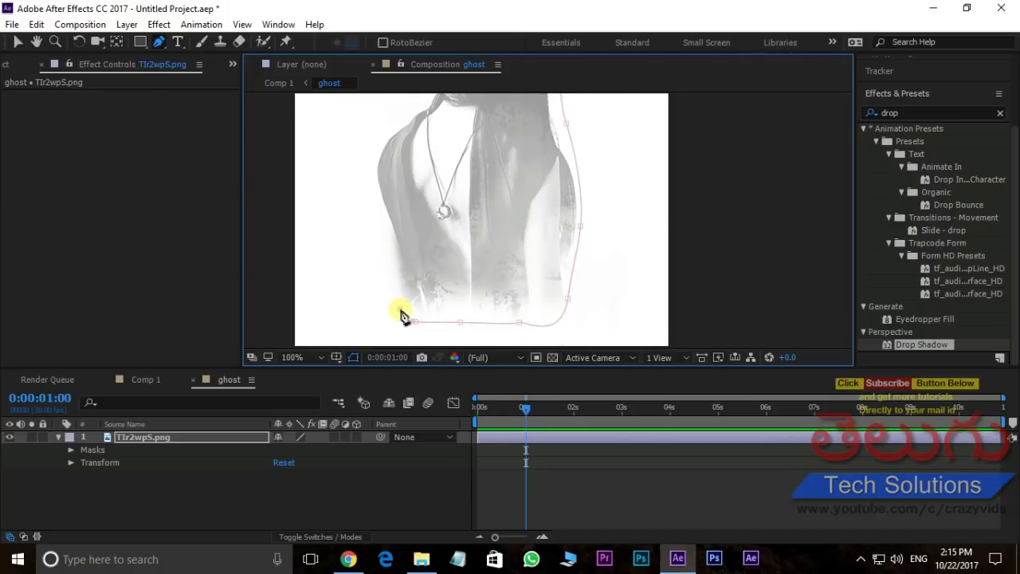
click(388, 261)
click(370, 191)
click(366, 164)
click(371, 140)
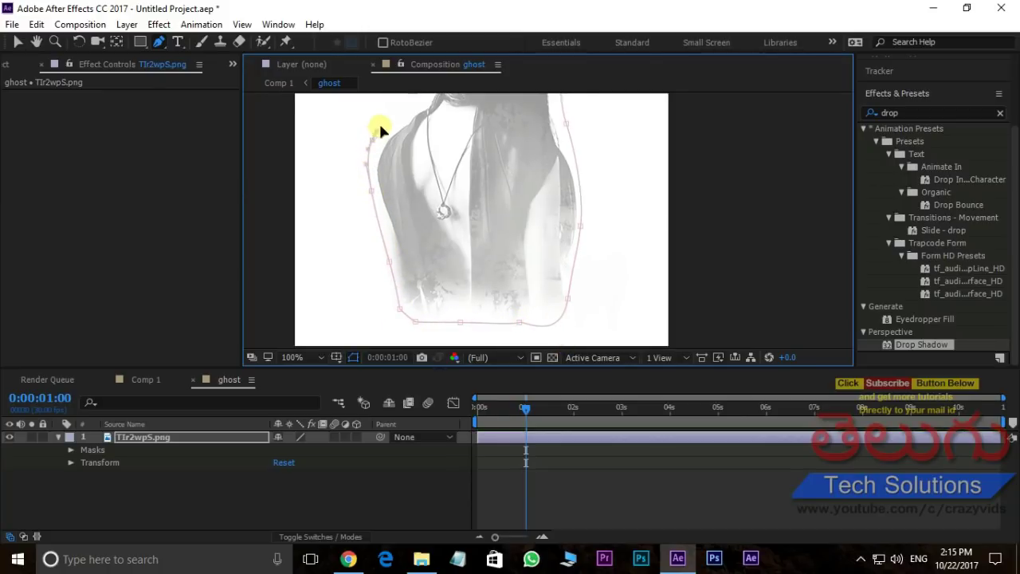
click(382, 122)
Trace the mask across the top of the hair and close it at the starting point.
scroll(396, 130, up, 4)
click(430, 164)
click(425, 136)
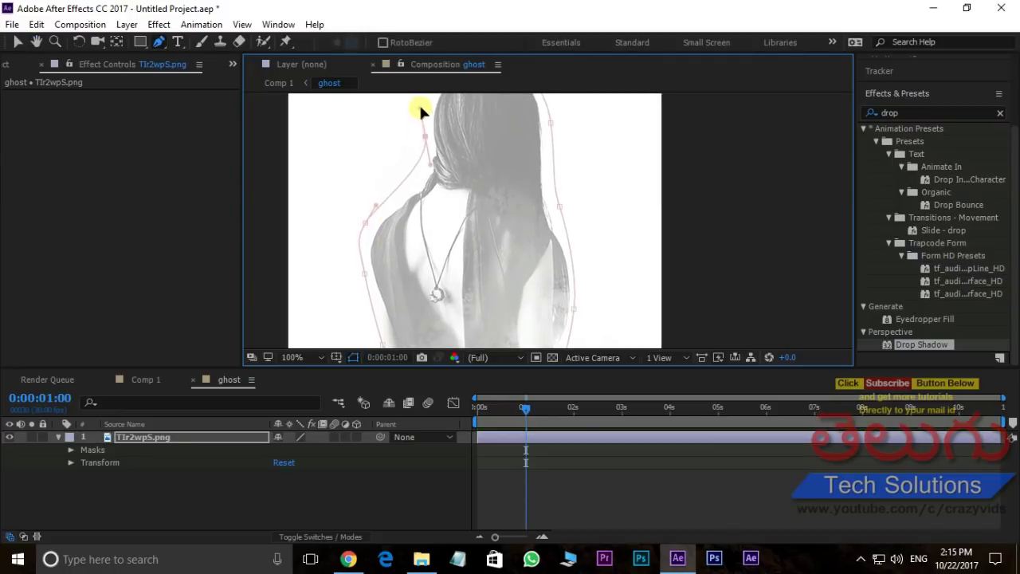
scroll(420, 108, up, 2)
click(423, 114)
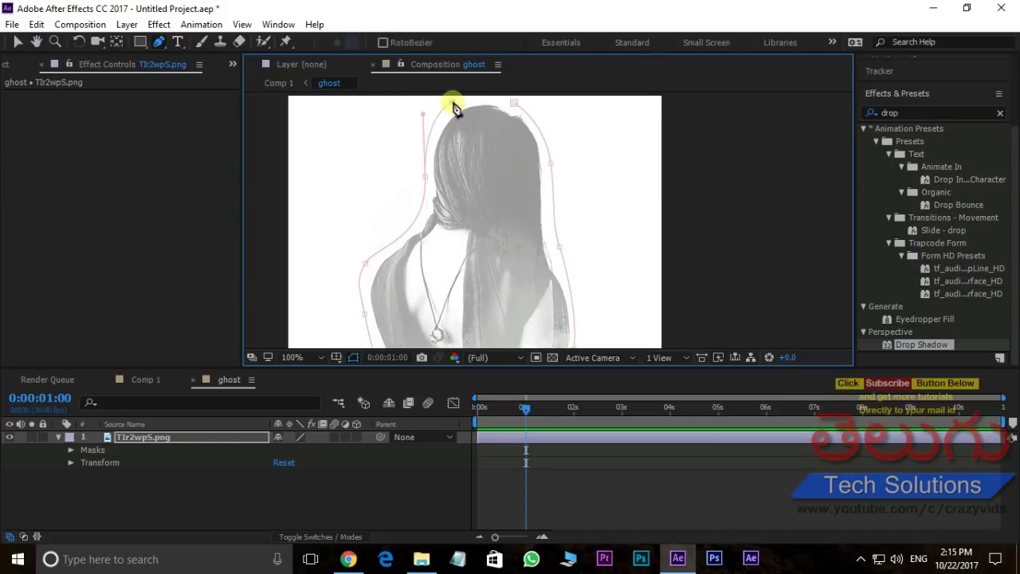
click(455, 103)
click(514, 112)
drag(514, 108, 520, 115)
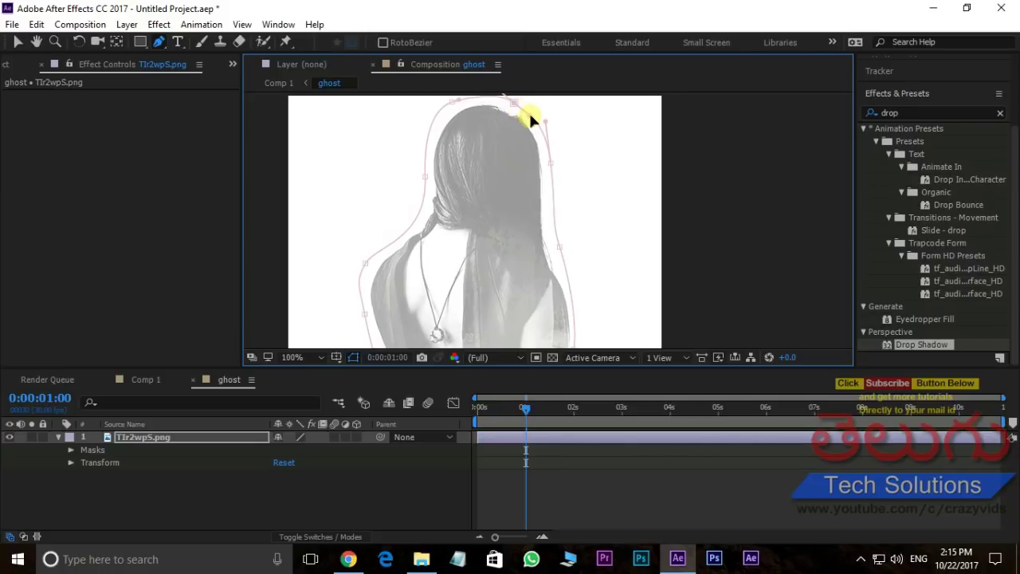
scroll(562, 139, down, 2)
scroll(577, 161, up, 2)
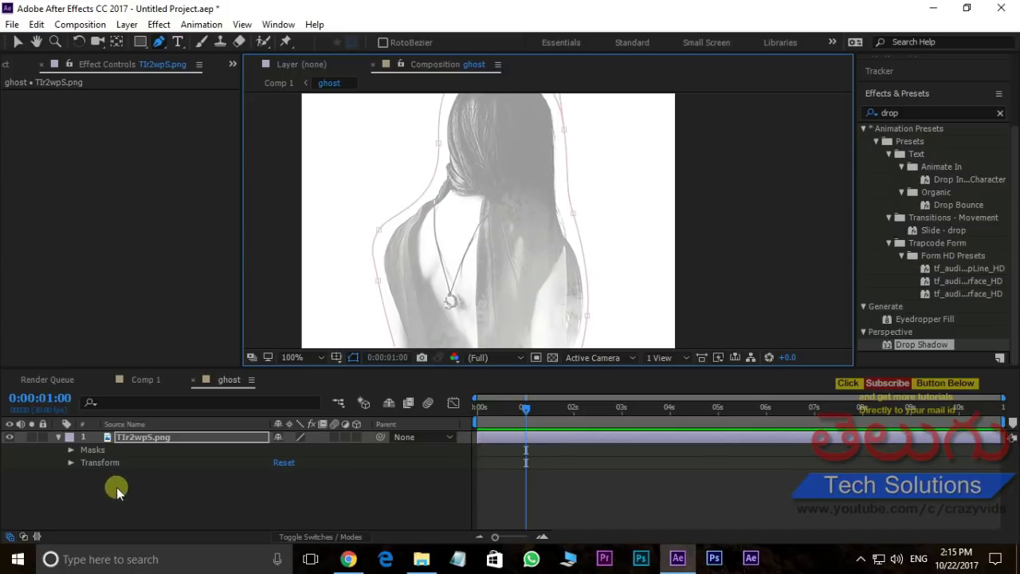
Keyframe Mask 1's path at 1 s, then at 4 s drag the mask left off the girl.
click(71, 449)
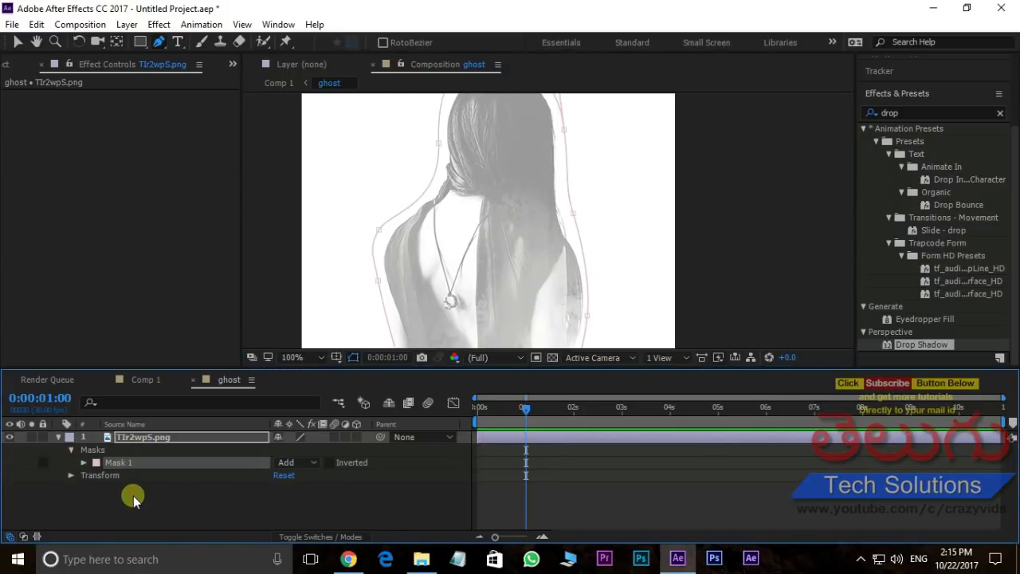
click(83, 463)
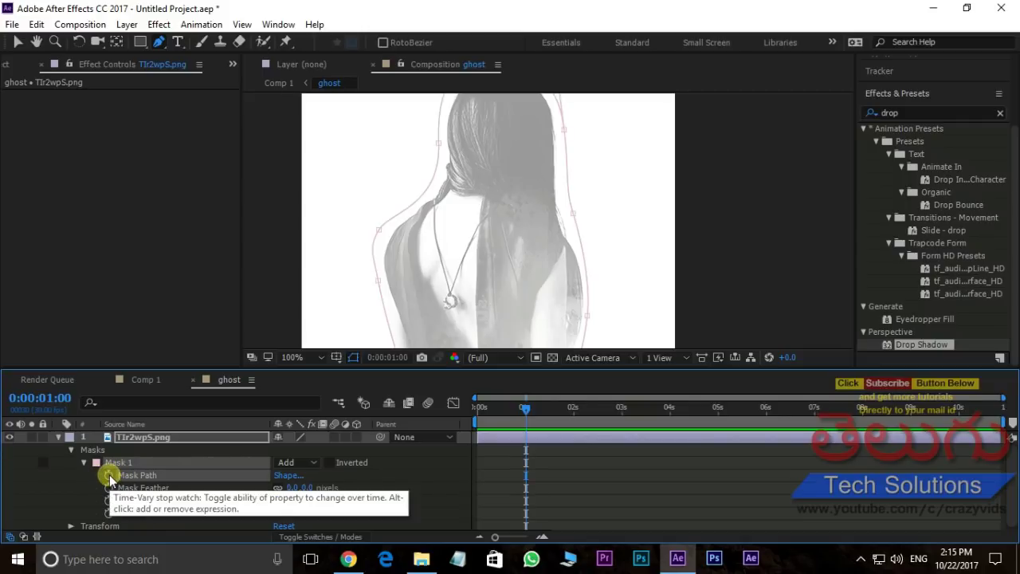
click(524, 462)
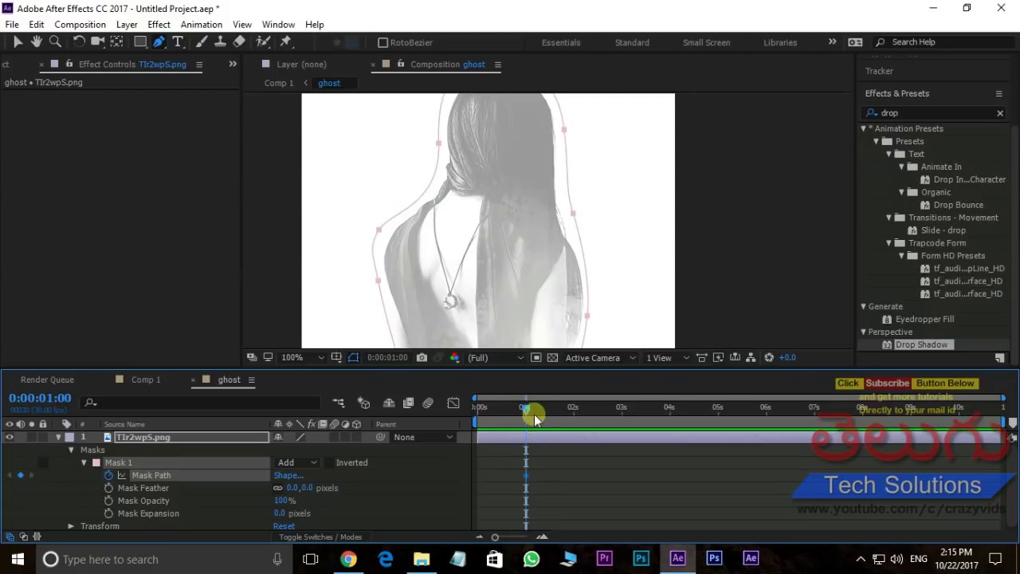
drag(527, 409, 669, 421)
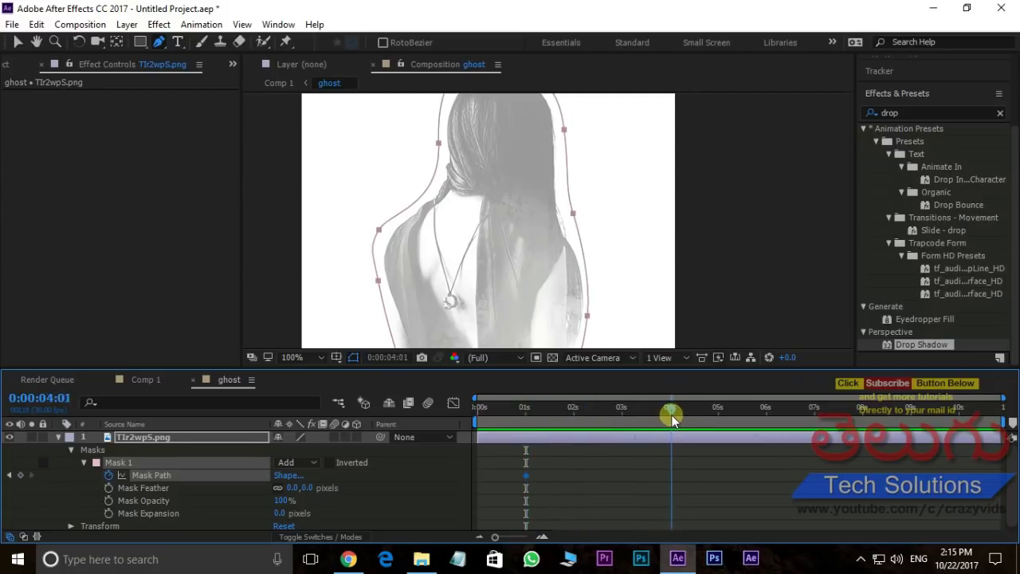
scroll(579, 271, down, 2)
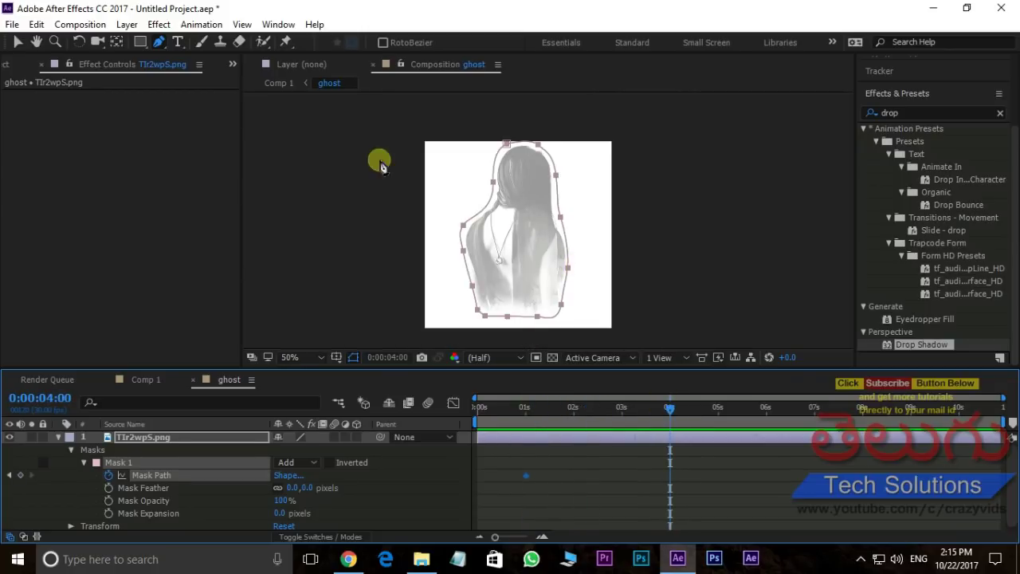
click(18, 42)
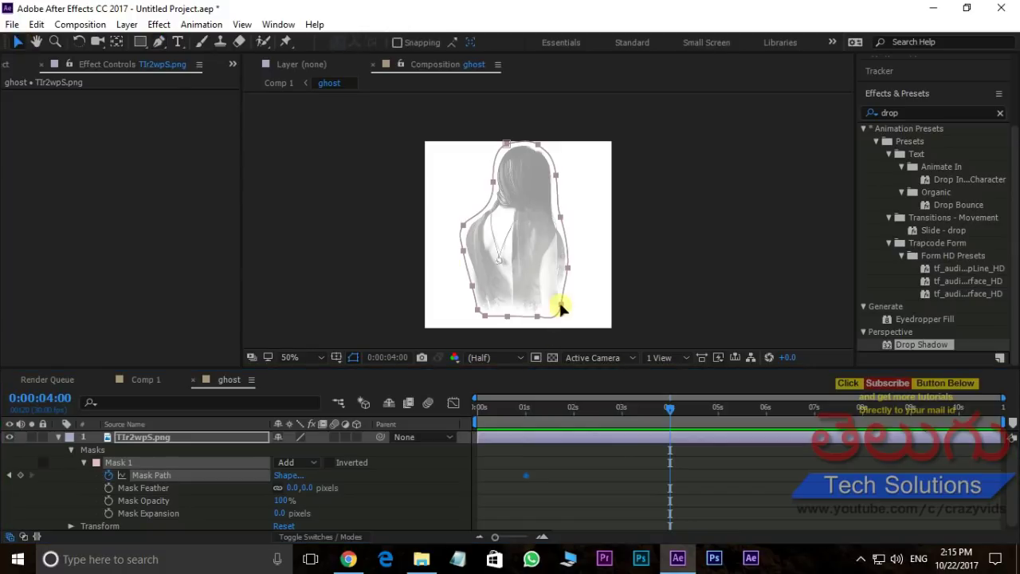
drag(561, 305, 414, 303)
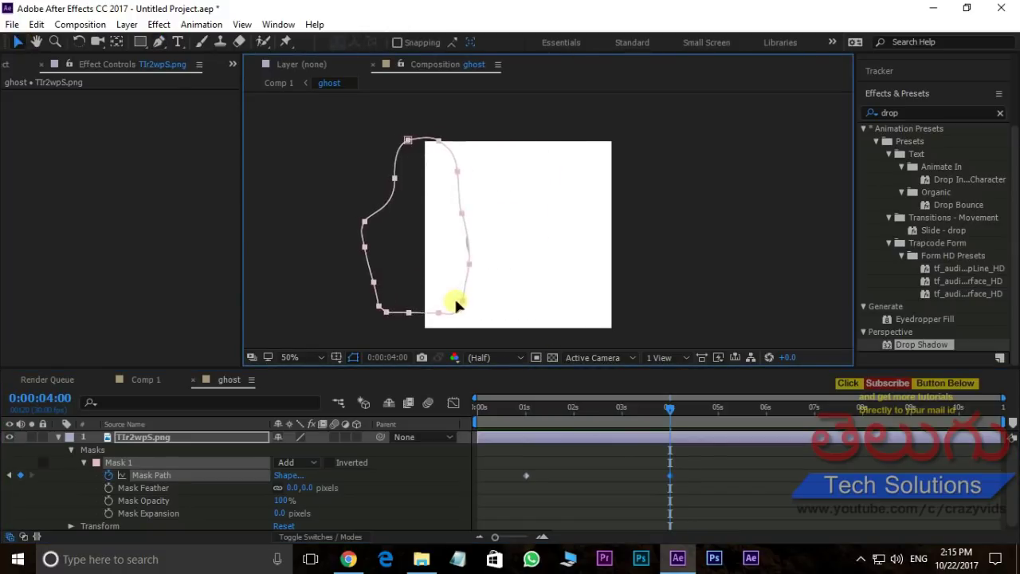
Preview the mask wipe from its start and park just before 2 seconds.
drag(668, 410, 525, 420)
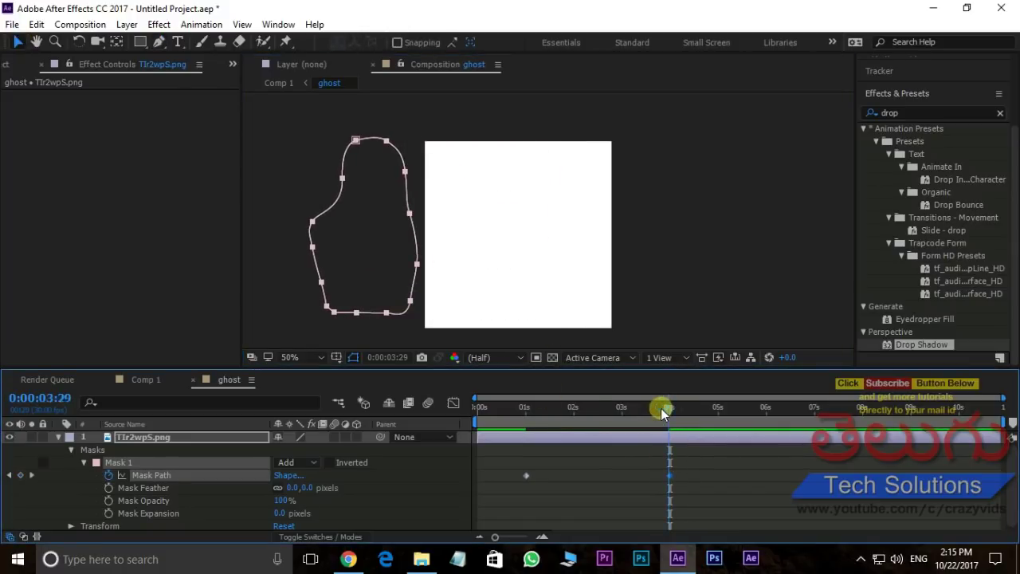
key(space)
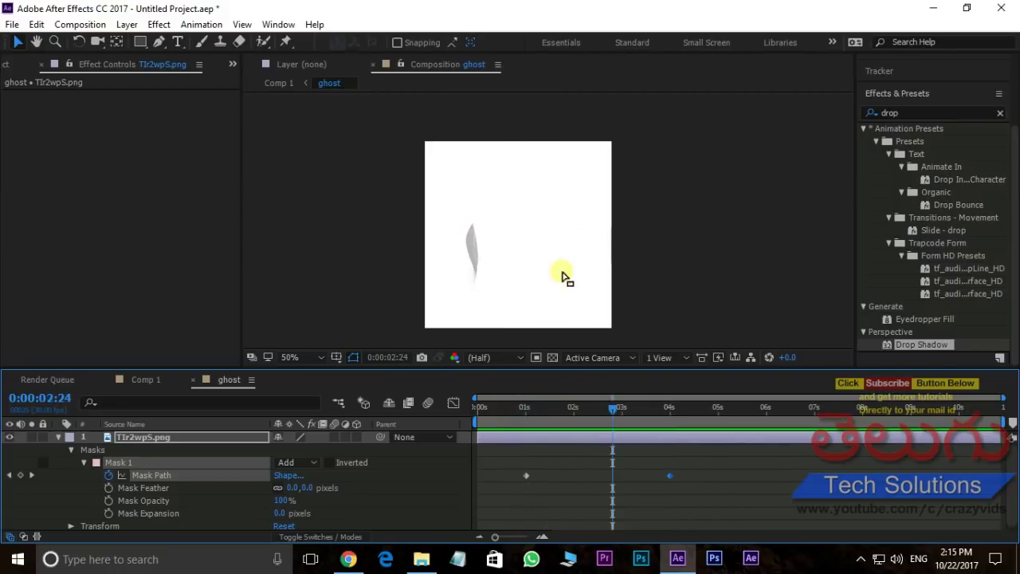
scroll(510, 258, up, 2)
drag(616, 431, 564, 422)
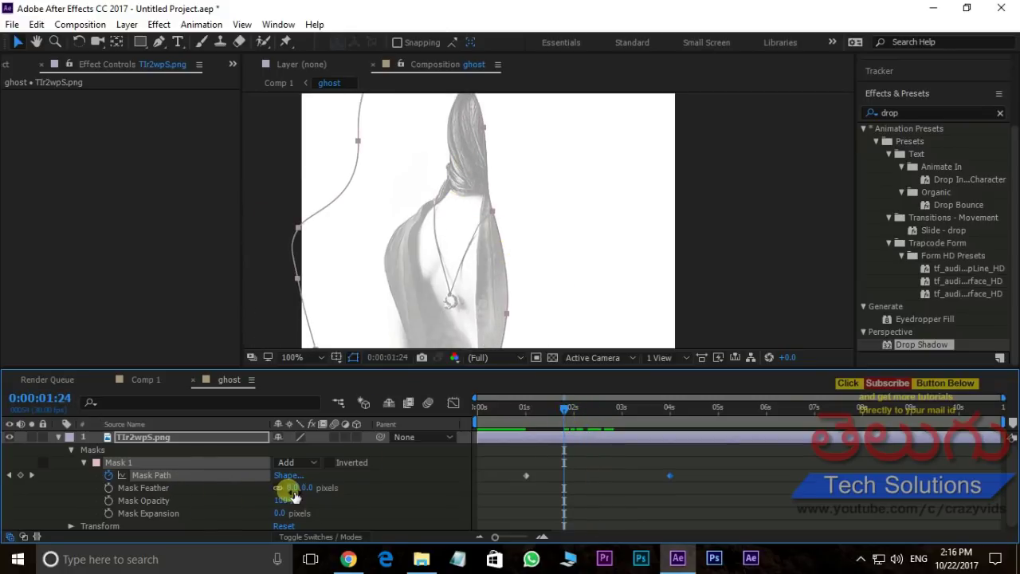
Give Mask 1 a 17 px feather, hide the mask outline, and preview the softened wipe.
drag(289, 488, 302, 487)
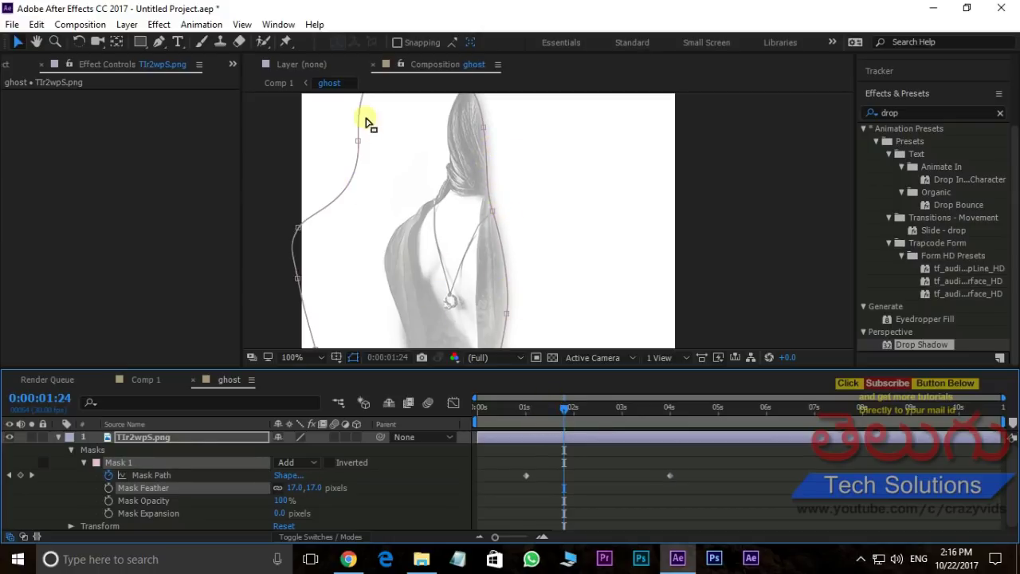
click(353, 358)
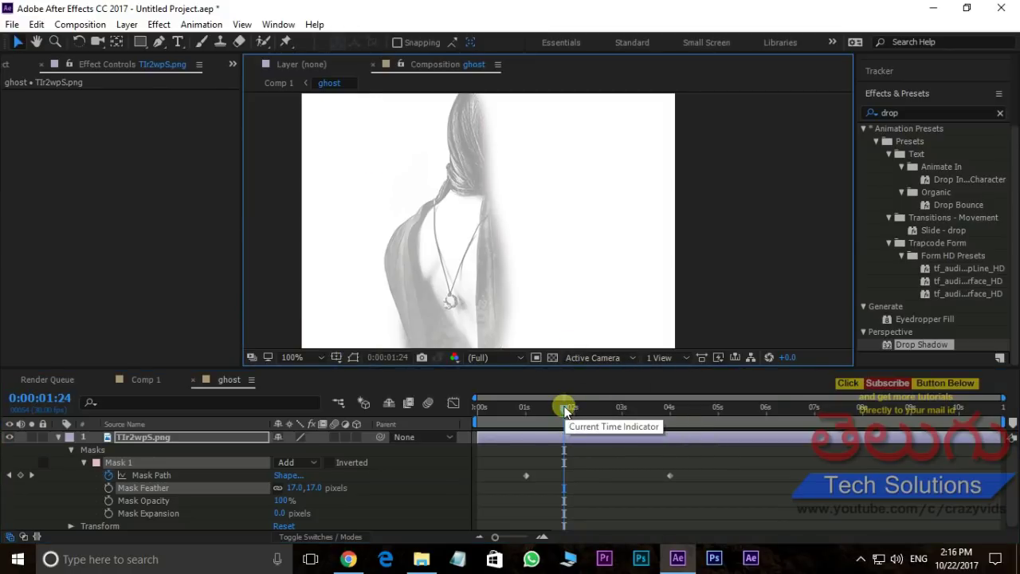
drag(564, 409, 524, 410)
key(space)
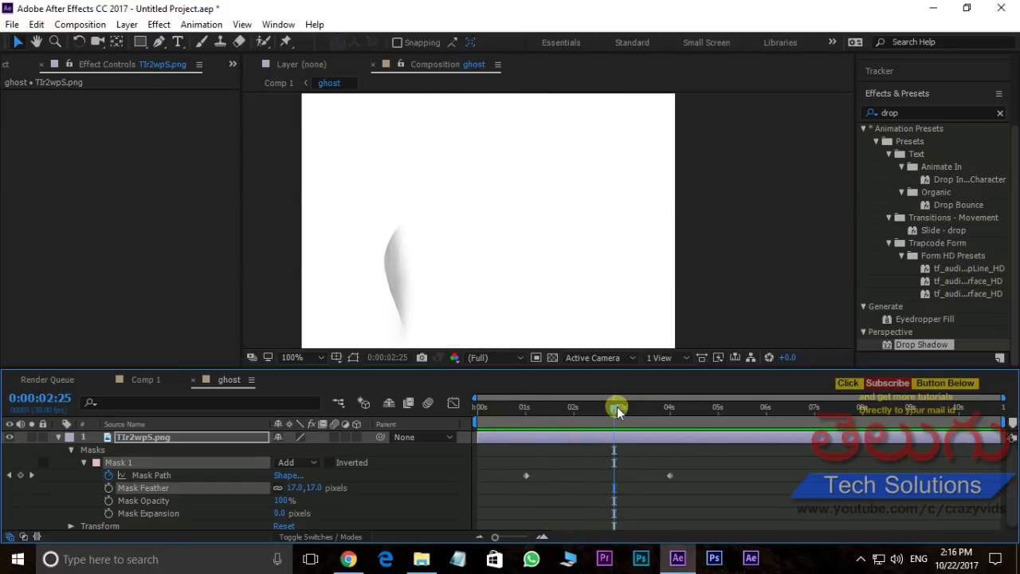
mouse_move(618, 411)
mouse_down()
mouse_move(513, 408)
mouse_move(602, 414)
mouse_move(536, 435)
mouse_up()
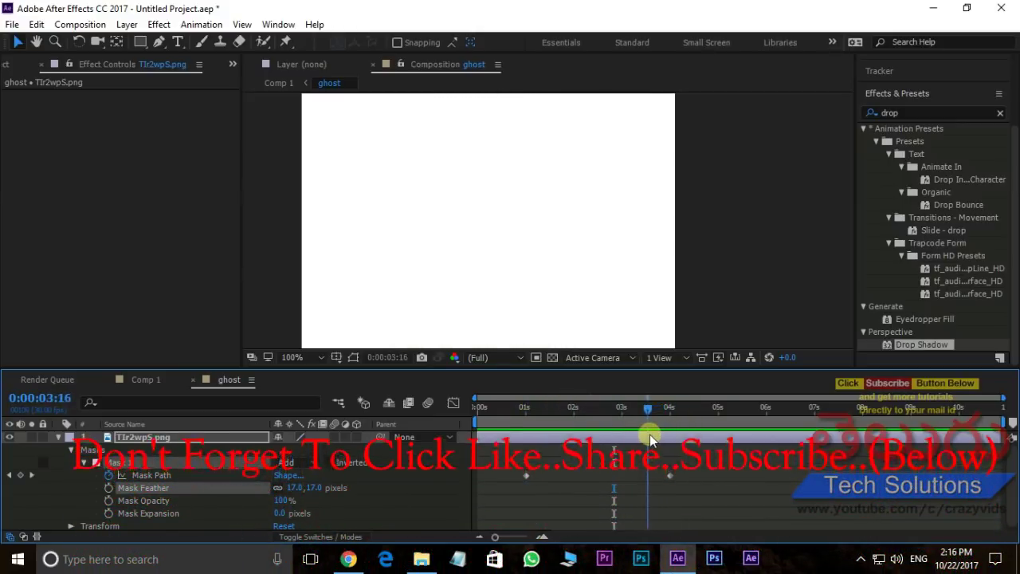
In Comp 1, add a new solid layer named 'particles'.
click(145, 380)
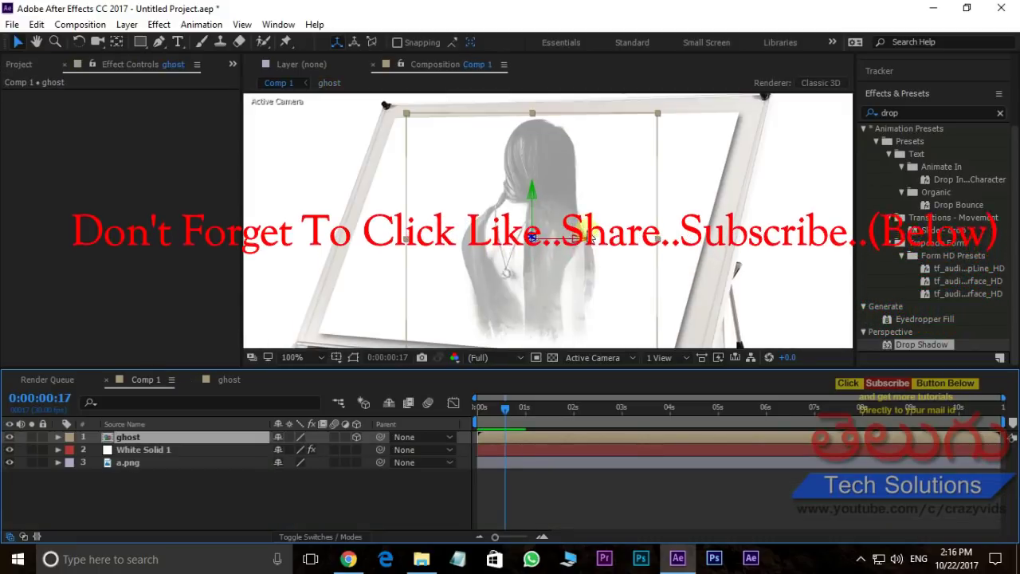
right_click(200, 488)
mouse_move(252, 358)
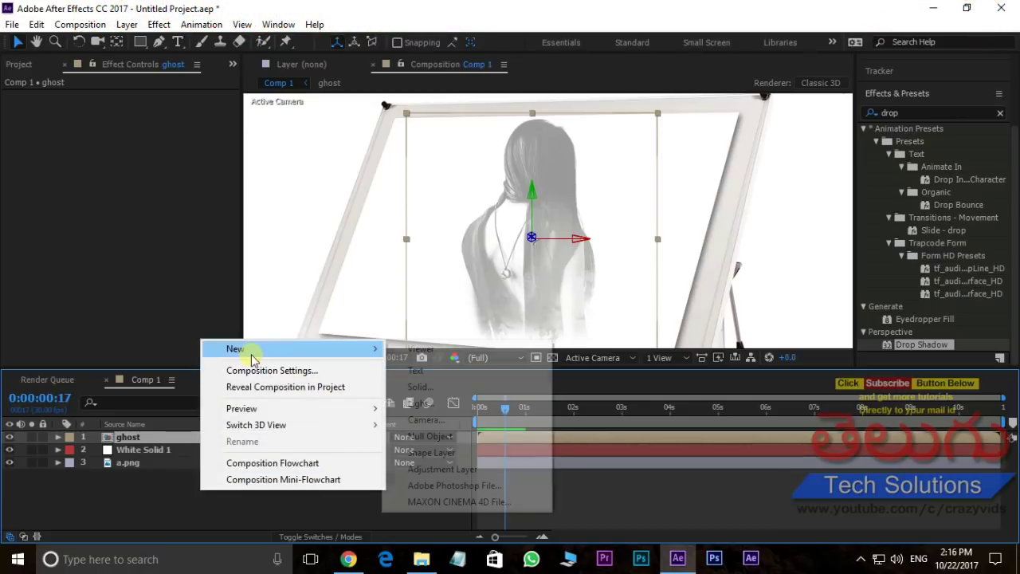
click(454, 388)
text(particles)
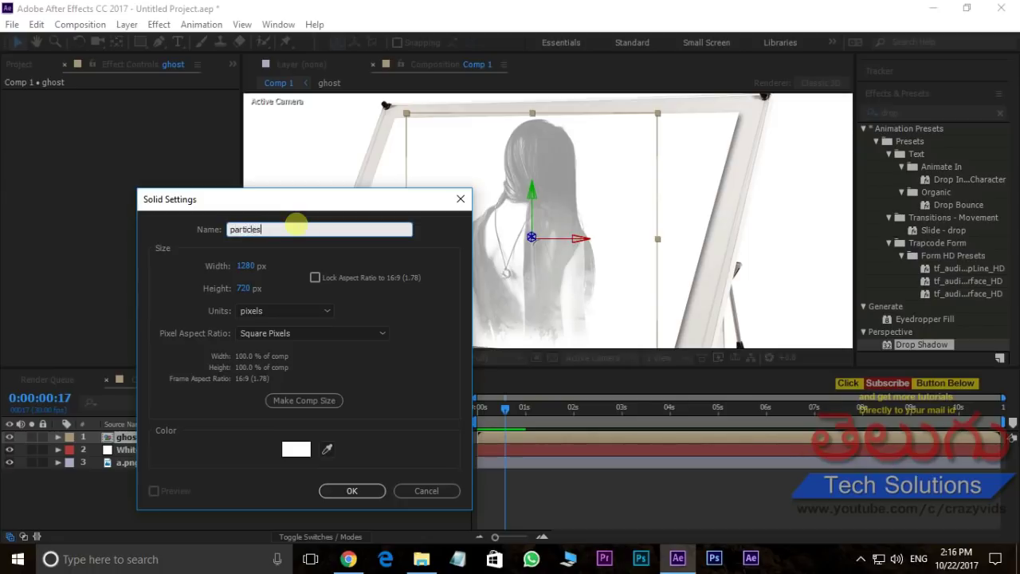
click(351, 489)
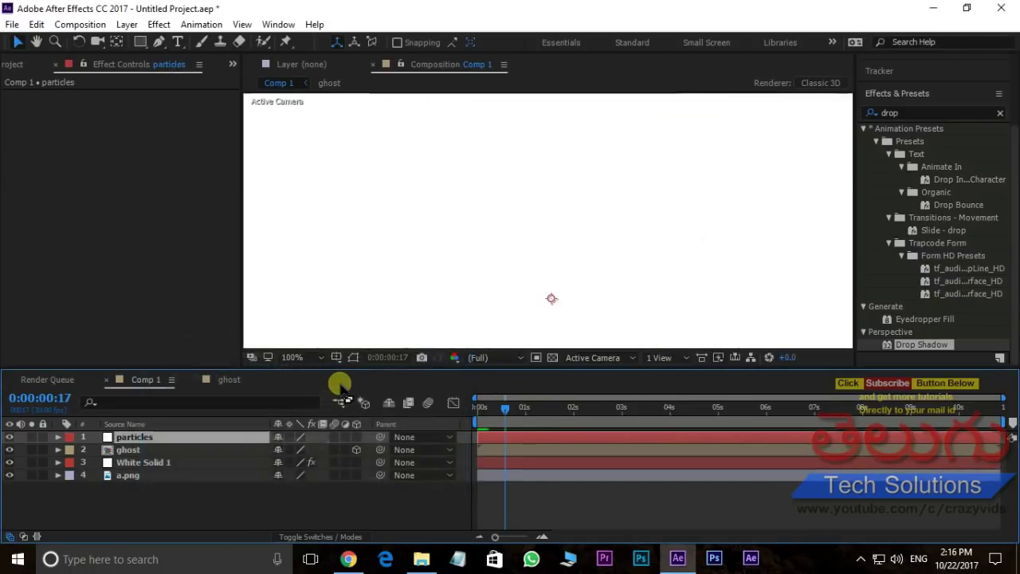
Apply Effect > Trapcode > Particular to the particles layer.
click(159, 25)
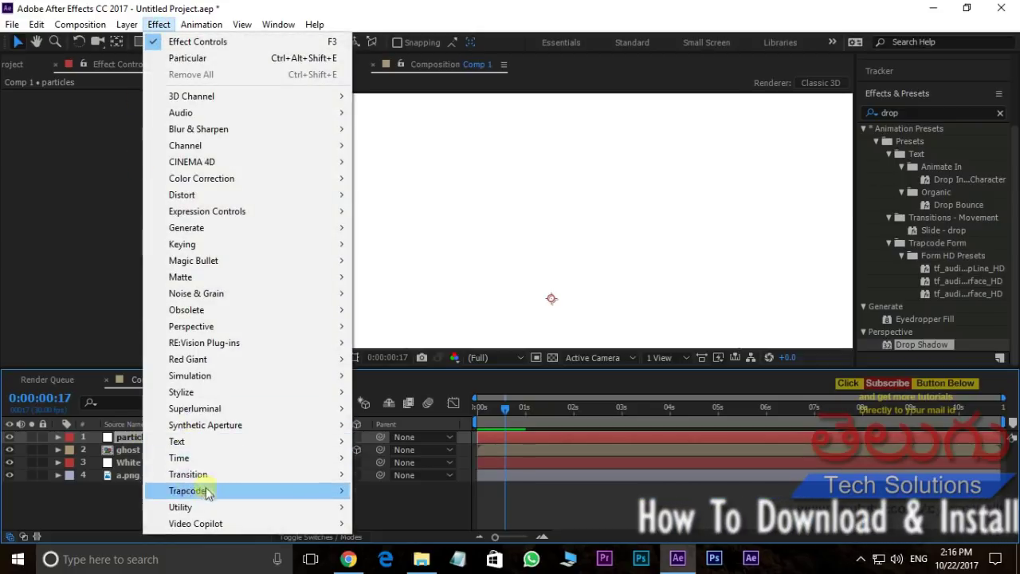
mouse_move(200, 489)
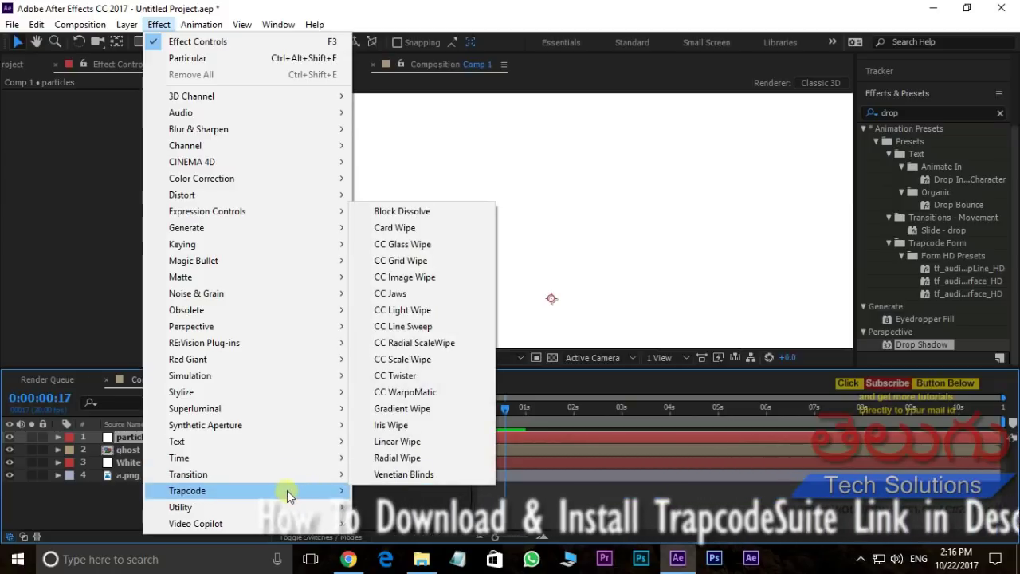
mouse_move(285, 492)
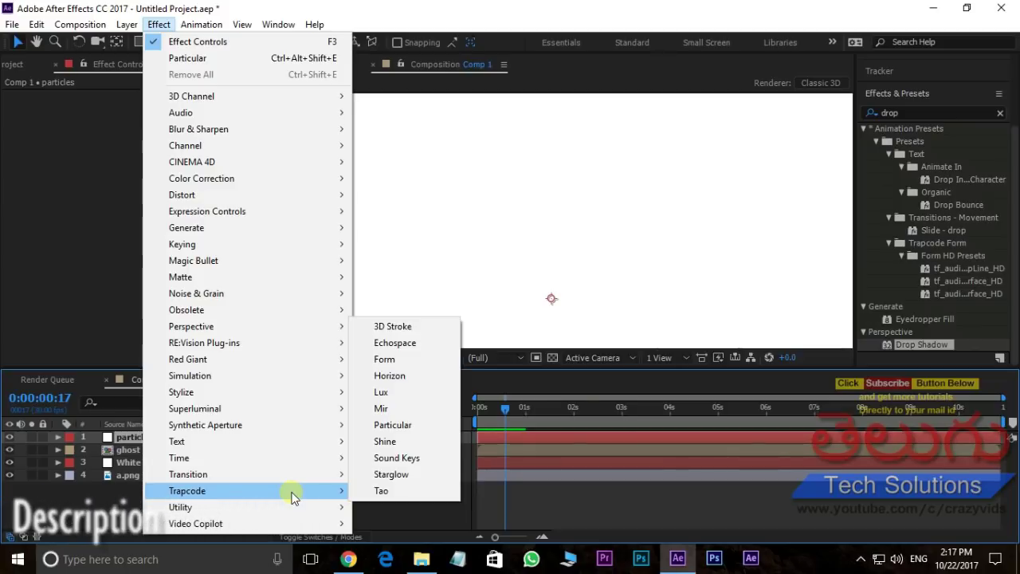
click(416, 427)
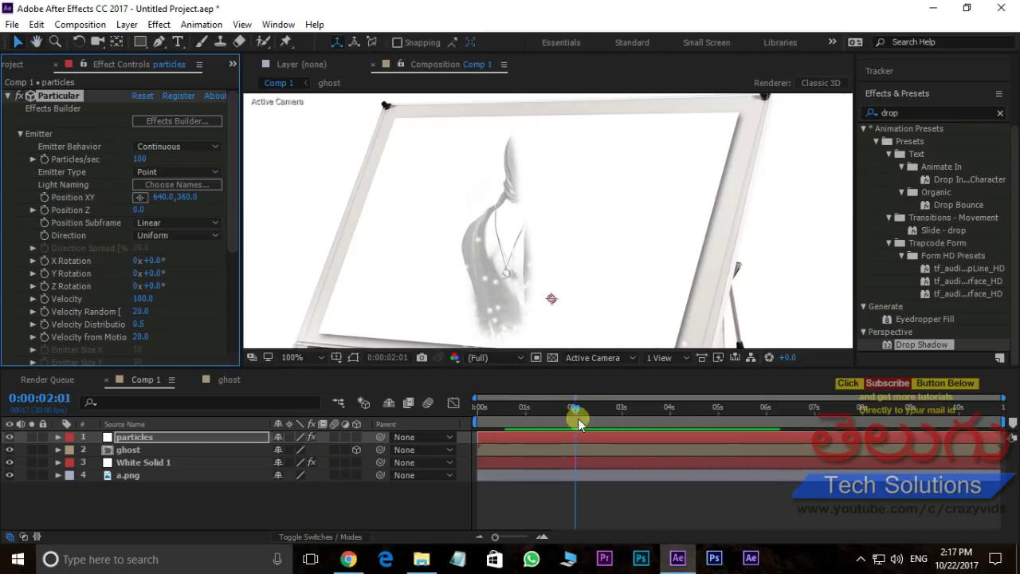
Set Particular's emitter type to Layer and choose '3. ghost' as the emitting layer.
drag(532, 411, 525, 413)
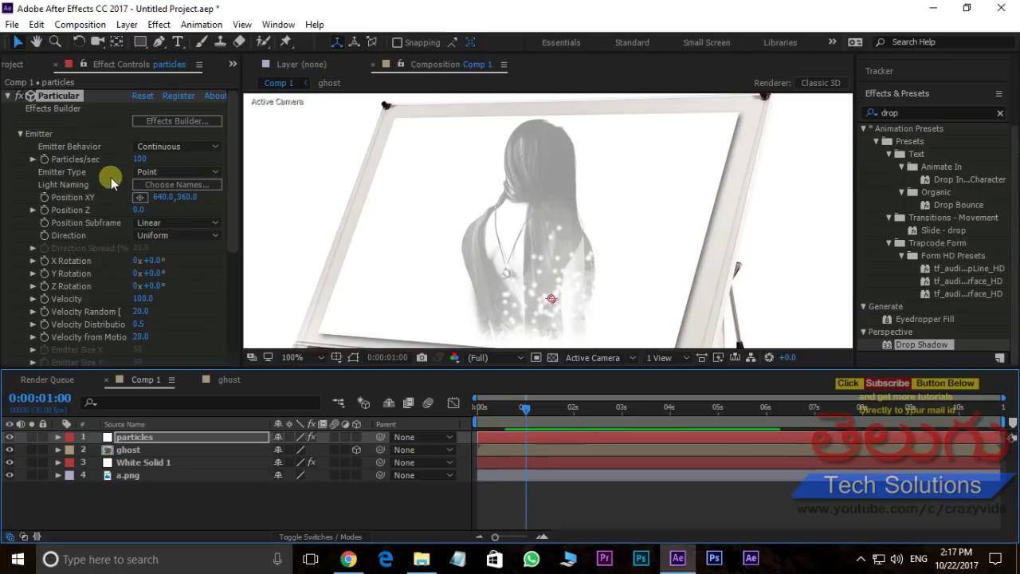
click(216, 171)
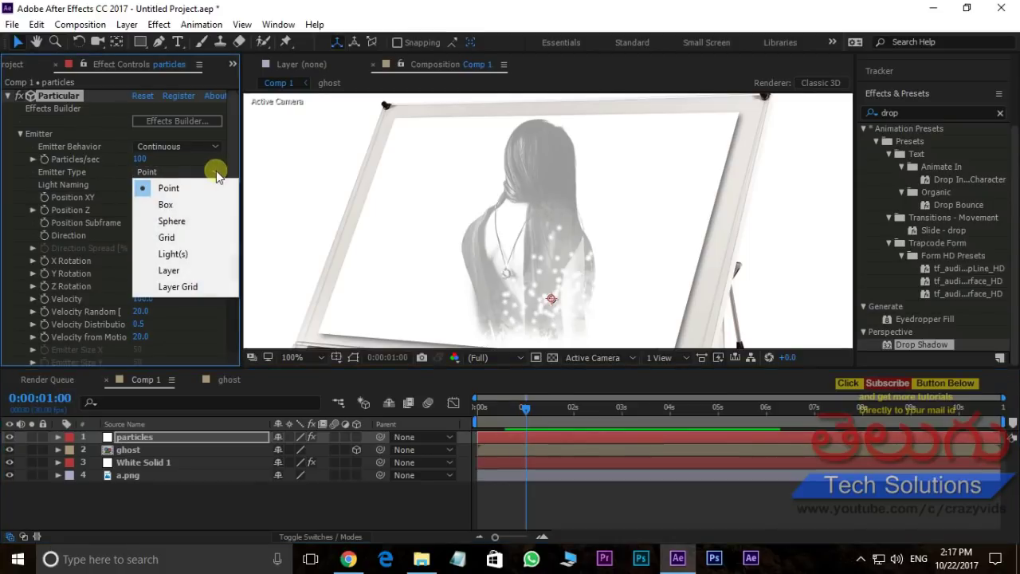
click(180, 272)
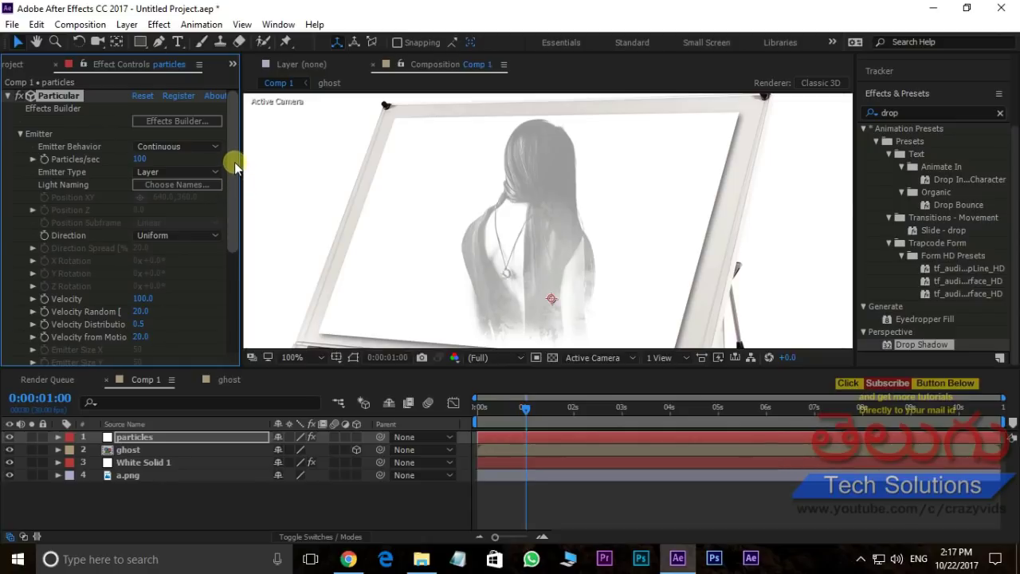
drag(235, 161, 222, 264)
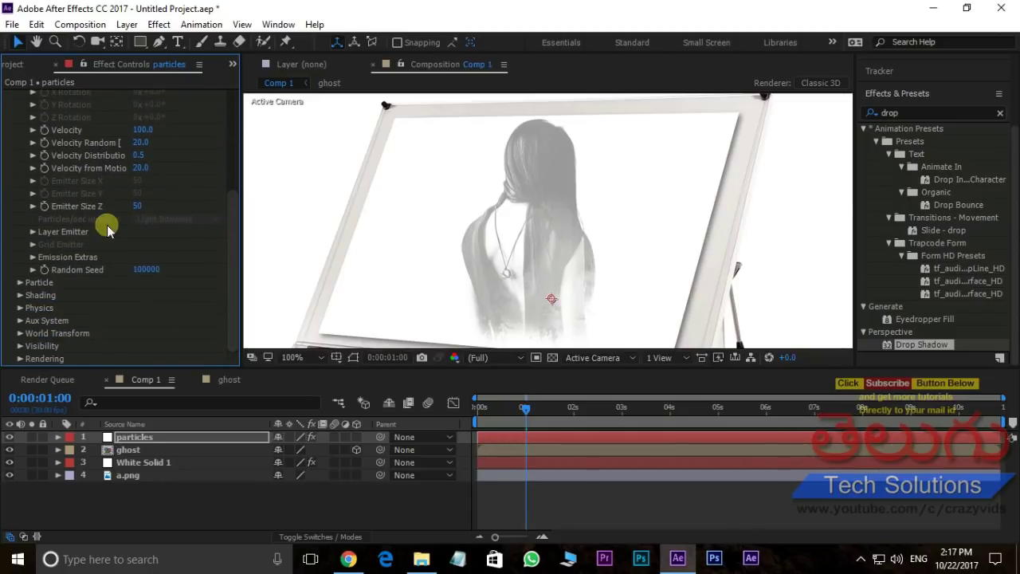
click(33, 232)
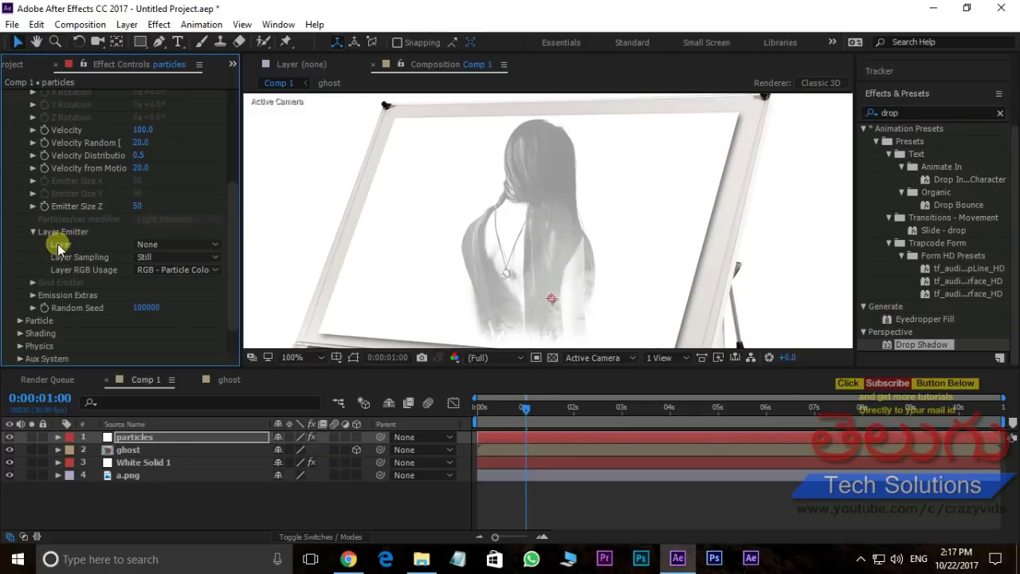
click(155, 244)
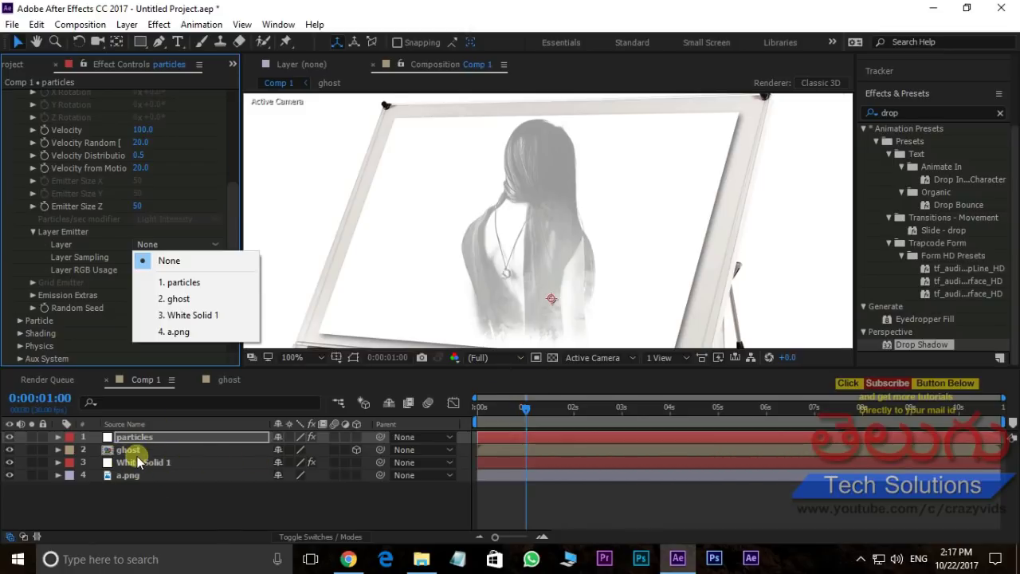
click(180, 298)
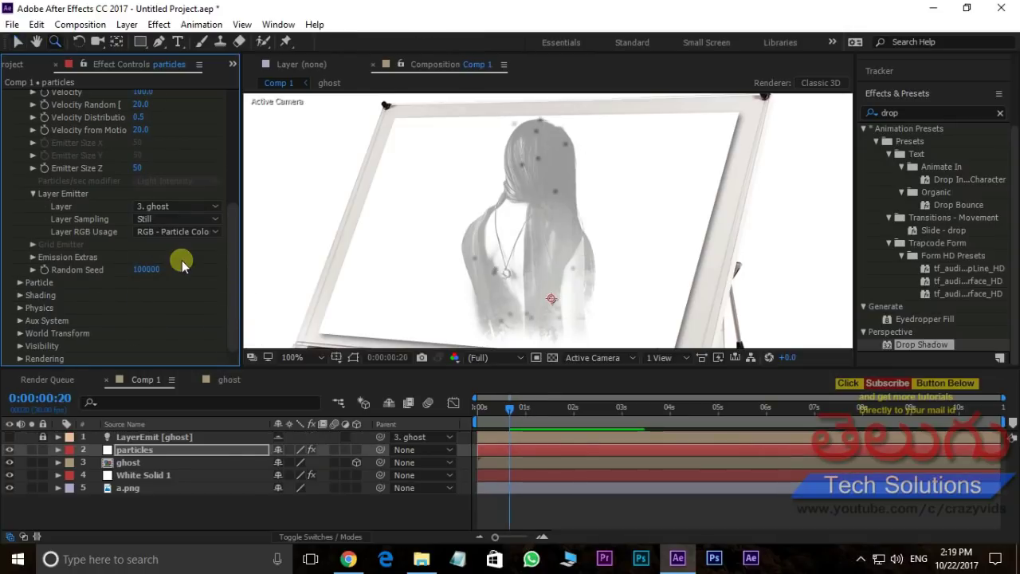
Raise Particles/sec to 200000 and preview the particle silhouette from the start.
drag(232, 229, 237, 133)
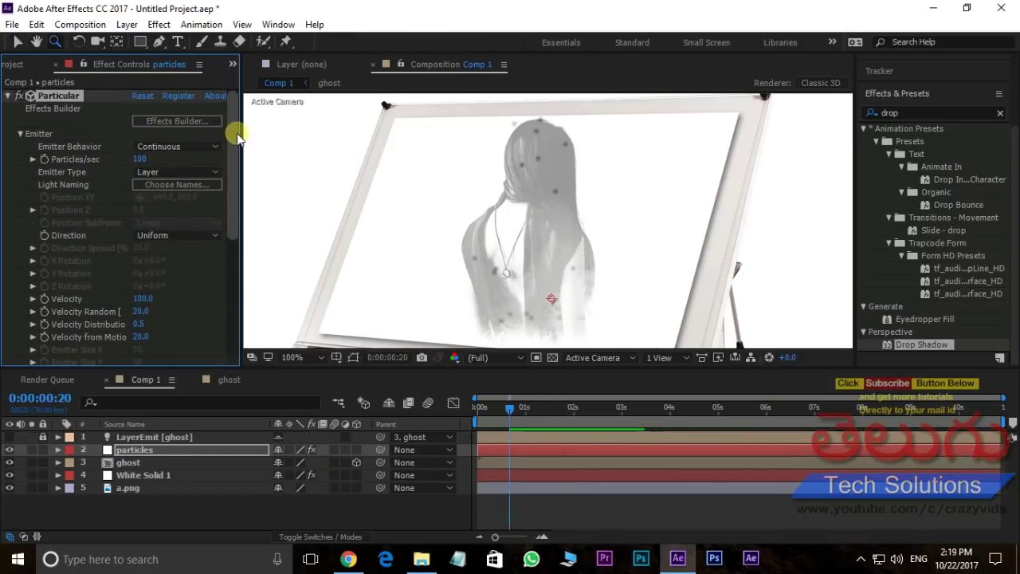
click(144, 161)
text(2000)
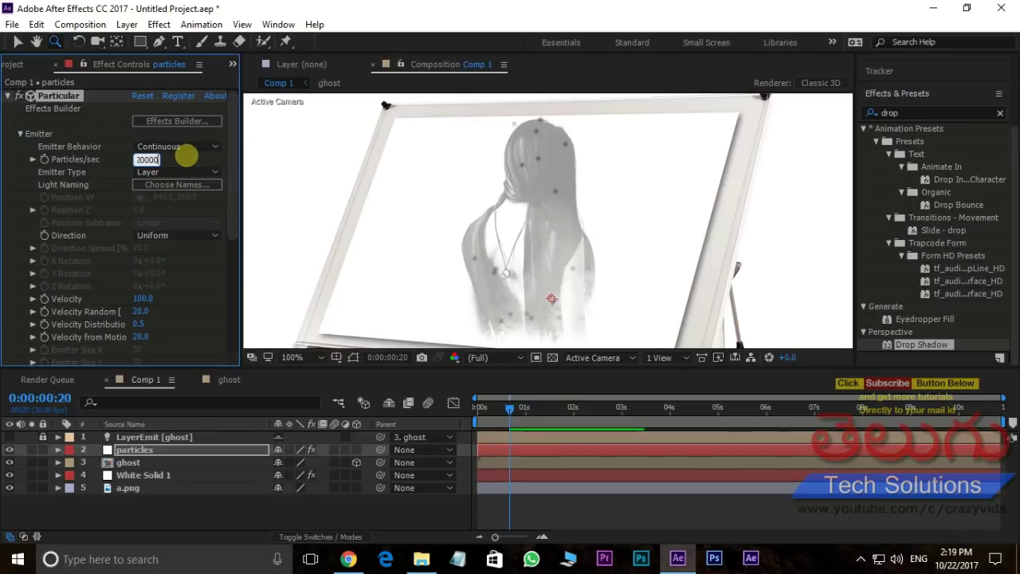
text(0)
key(Return)
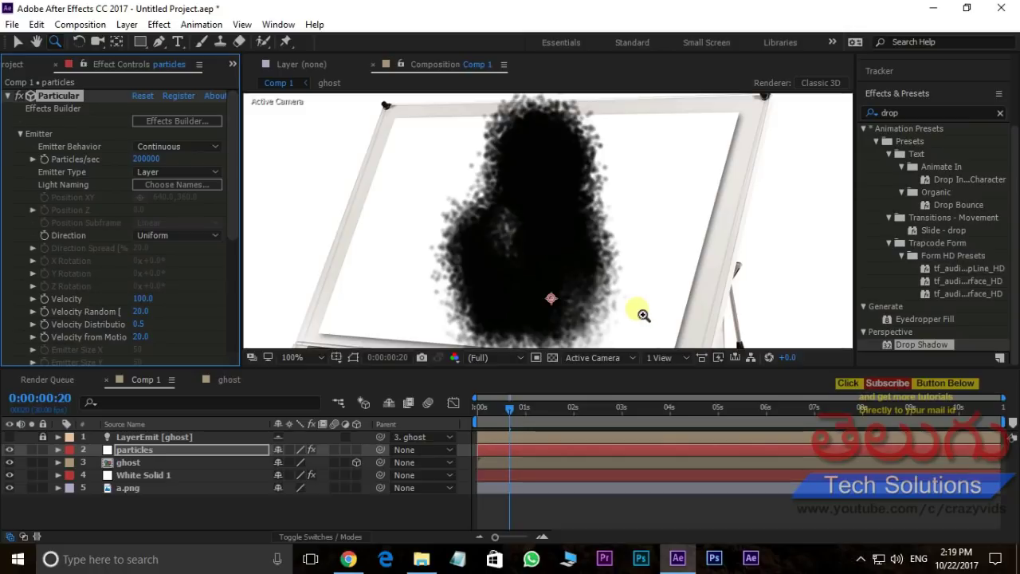
drag(505, 407, 500, 419)
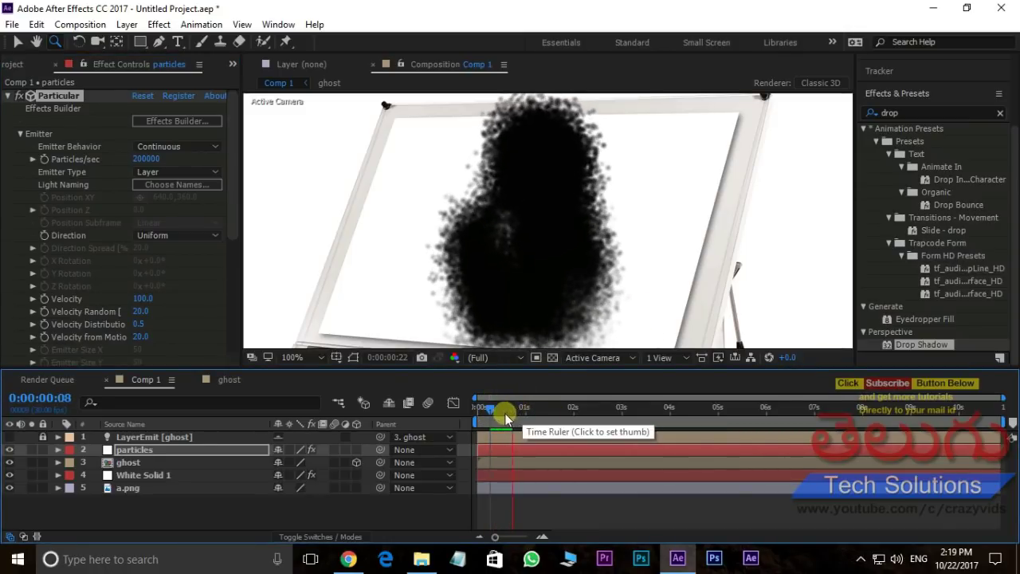
drag(522, 410, 476, 407)
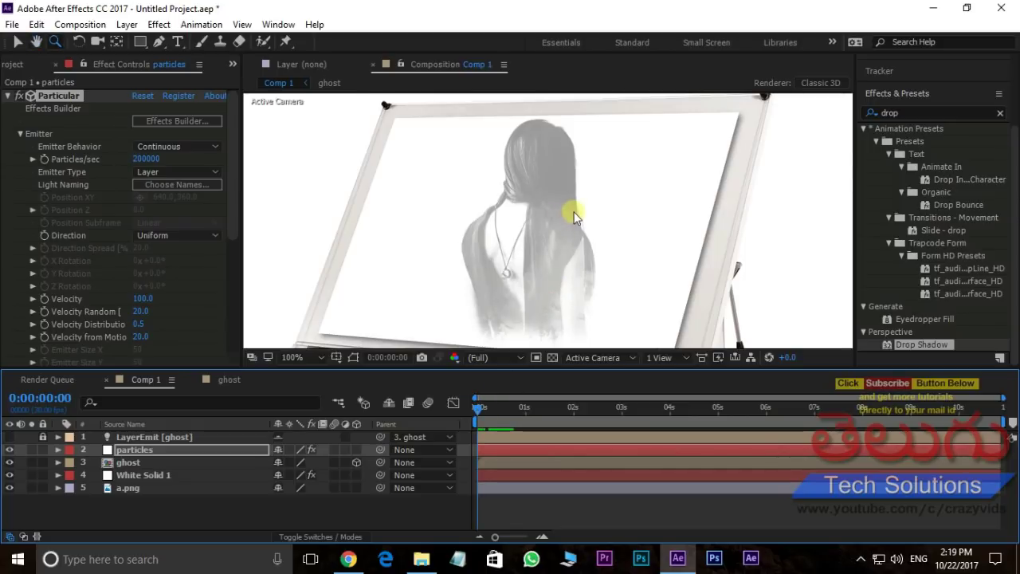
key(space)
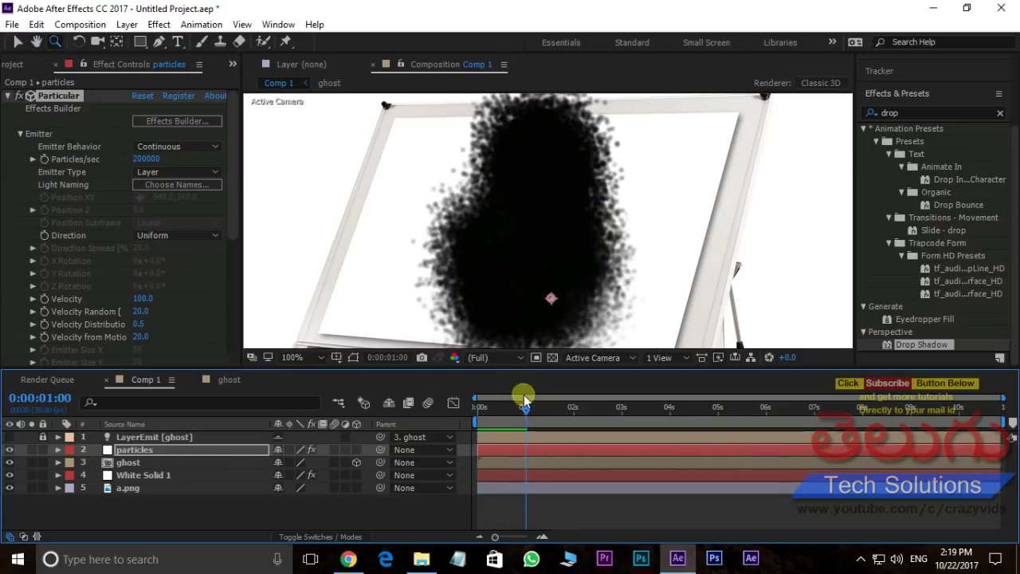
drag(523, 407, 483, 408)
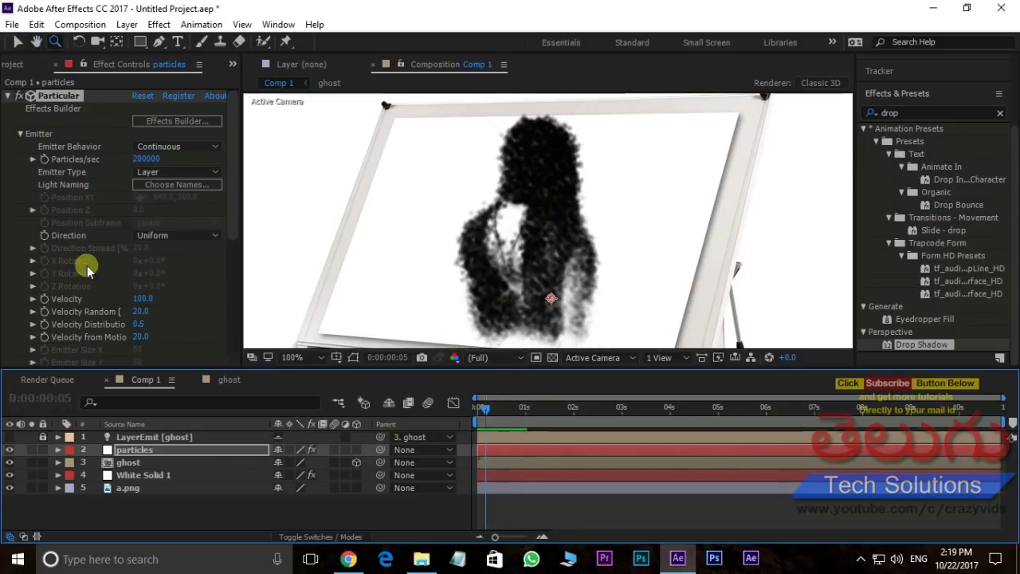
In Particular's Particle group, set particle Life to 1.5 seconds.
click(21, 136)
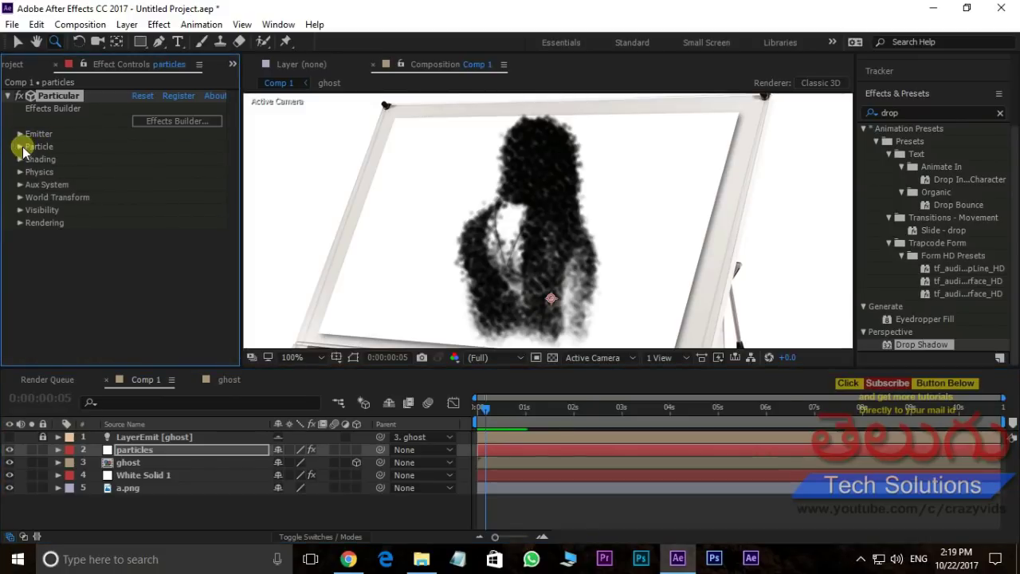
click(19, 147)
scroll(143, 166, down, 2)
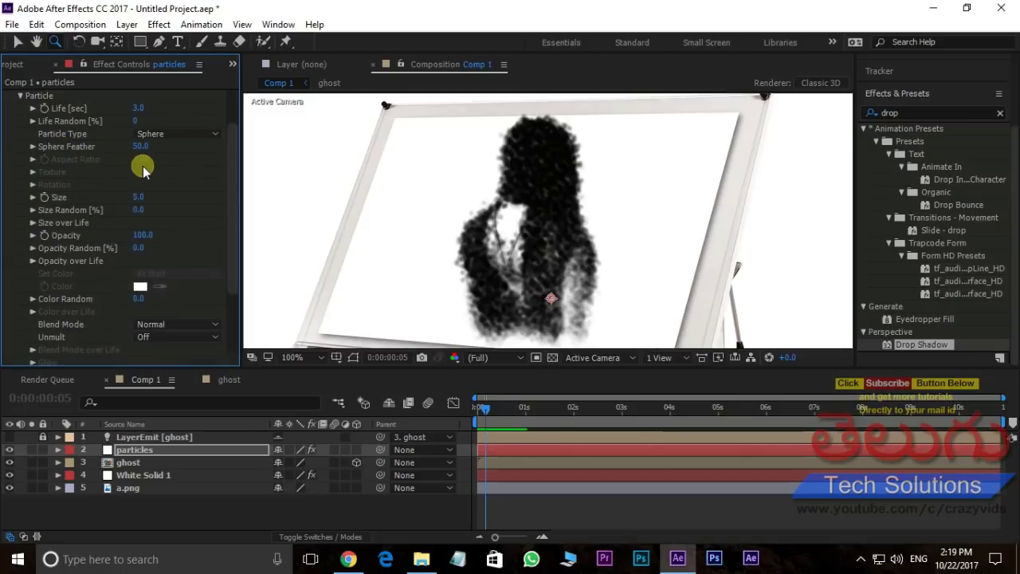
click(139, 107)
text(1)
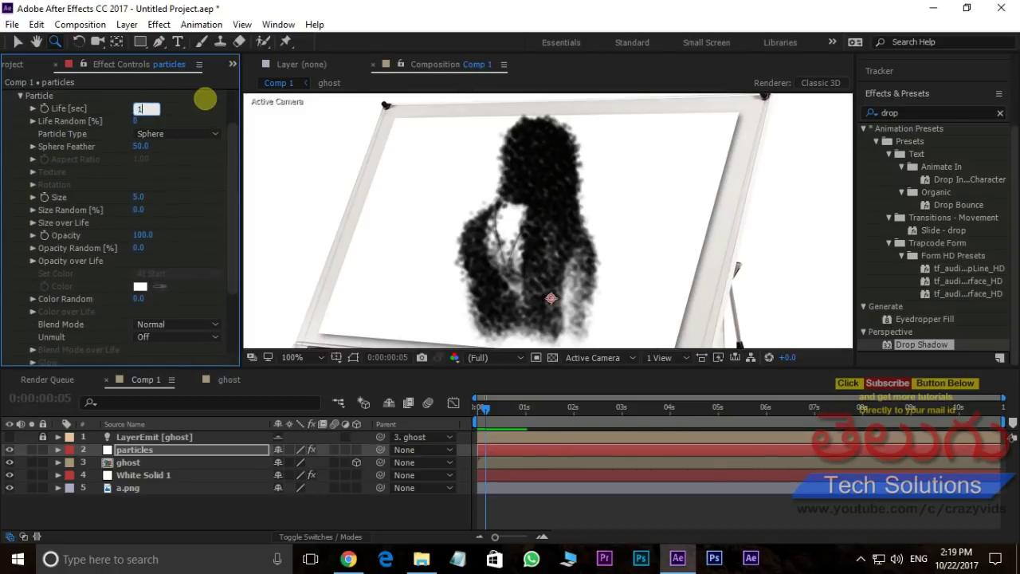
text(.5)
key(Return)
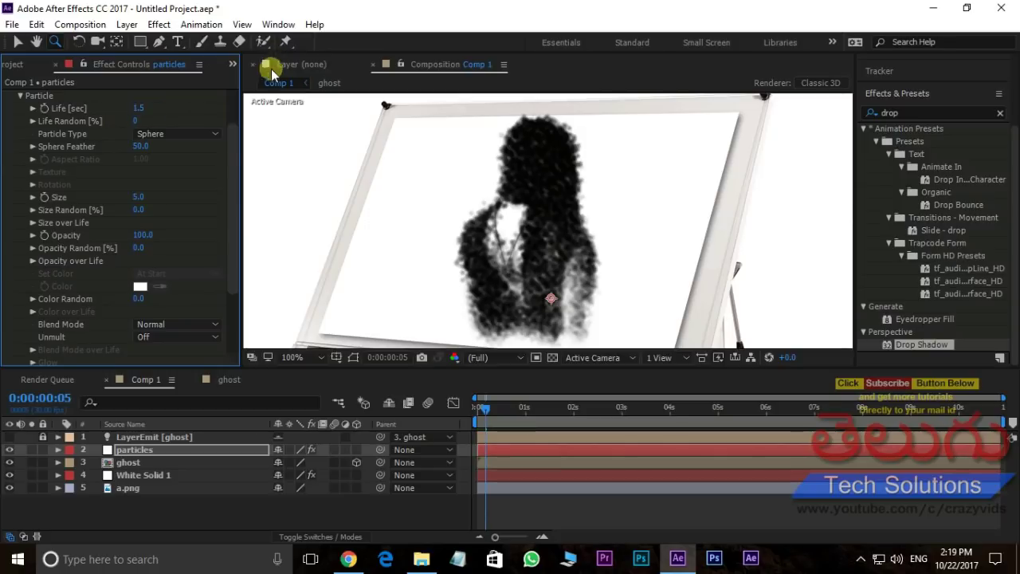
Reduce the particle Size to 2.
click(139, 197)
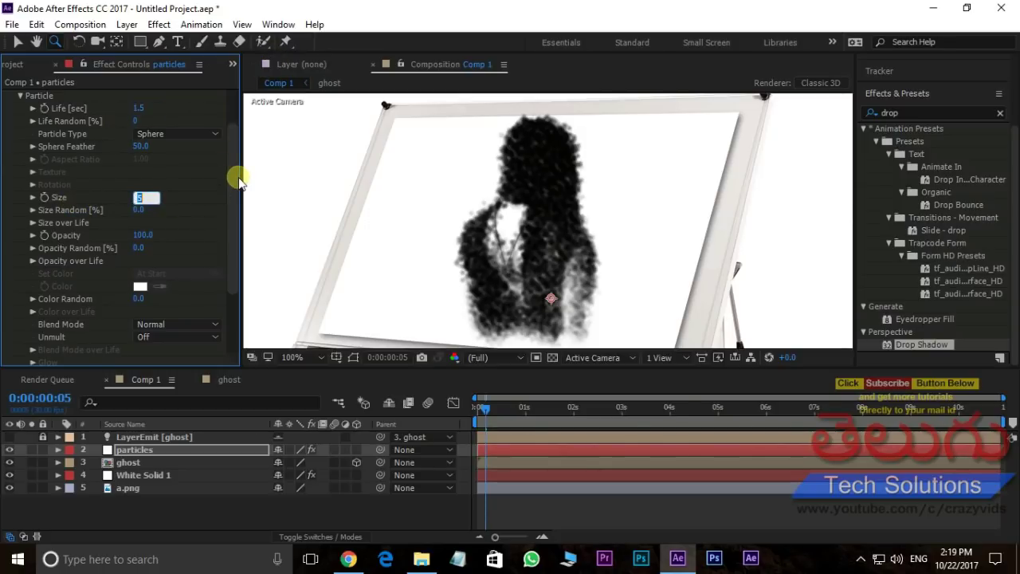
text(3)
key(Return)
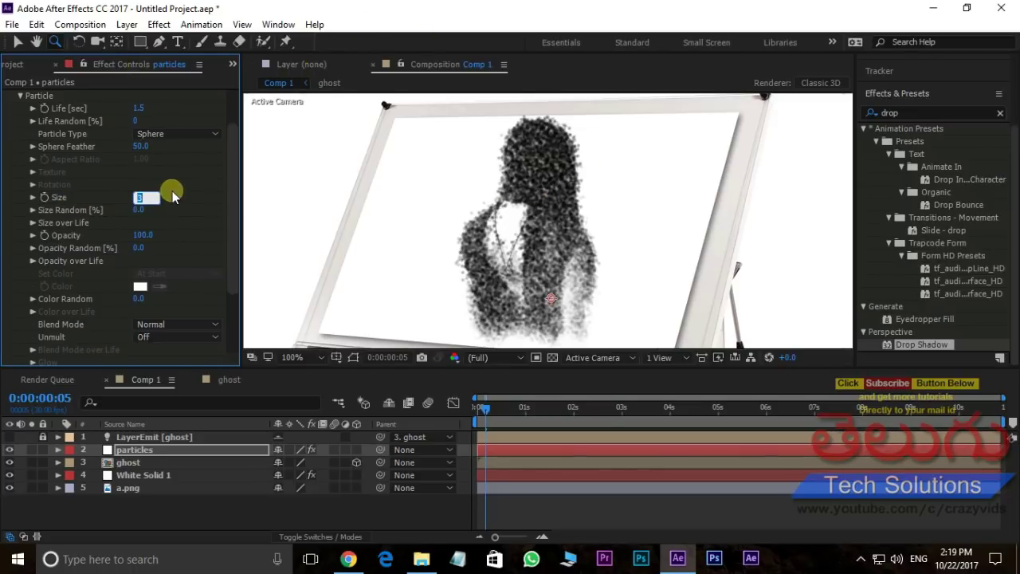
text(2)
key(Return)
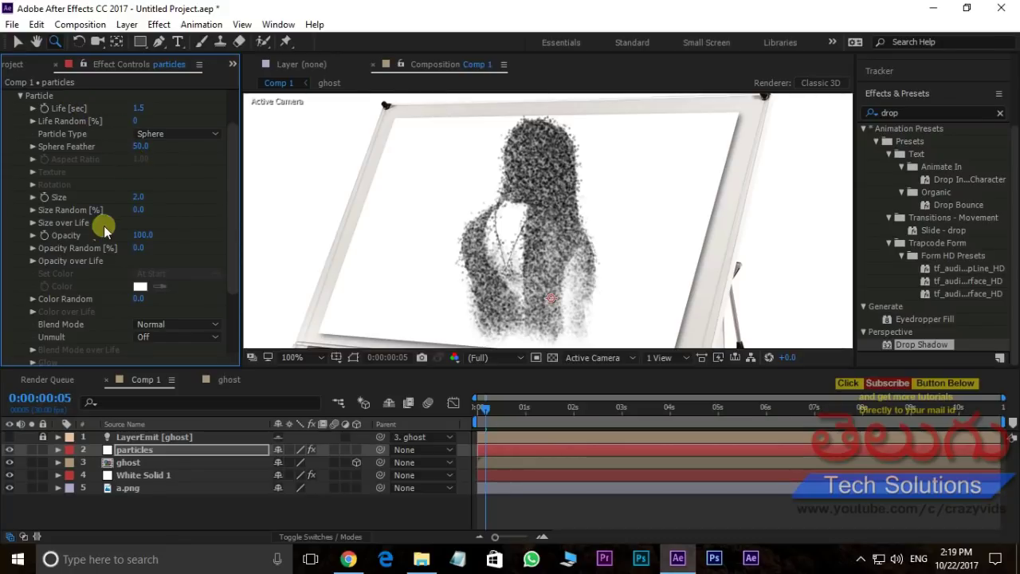
click(34, 222)
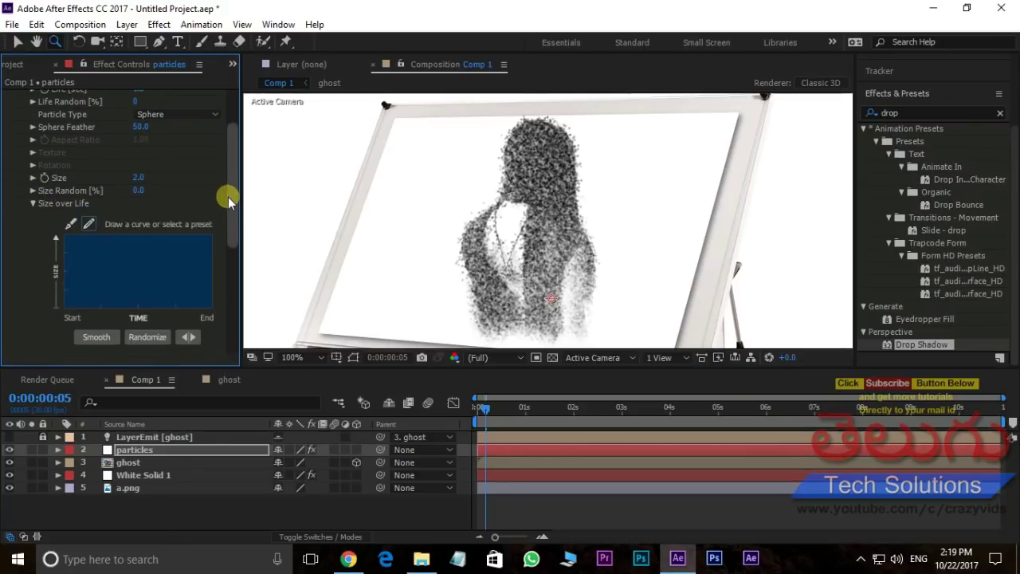
Draw a straight Size over Life curve falling from full size to zero.
scroll(89, 220, down, 2)
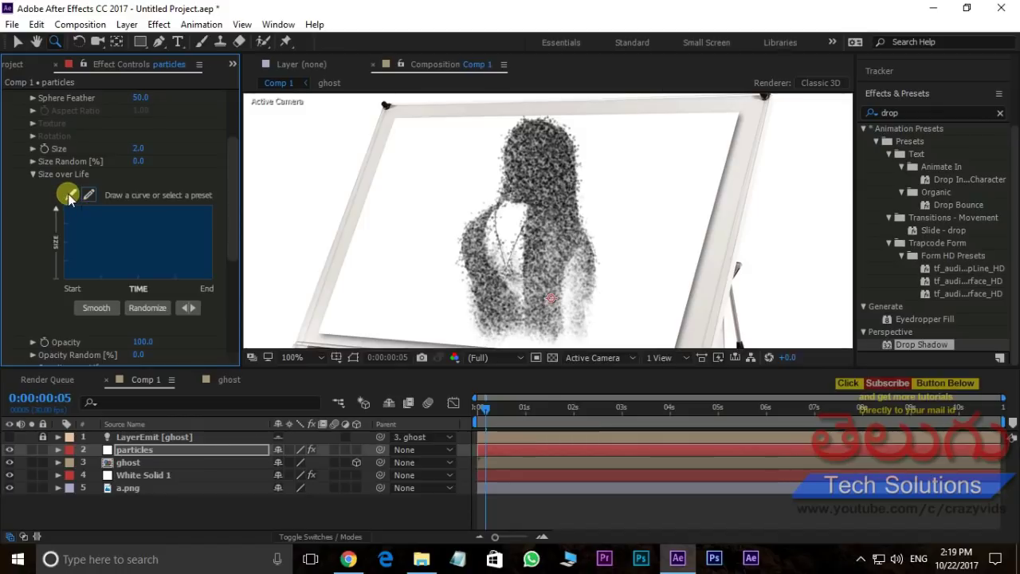
click(68, 195)
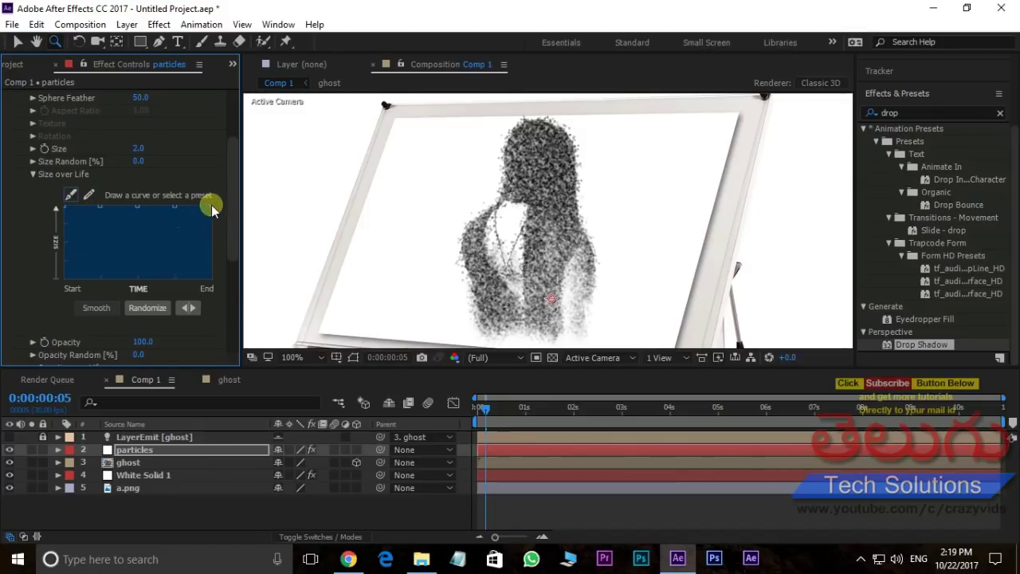
drag(211, 205, 212, 279)
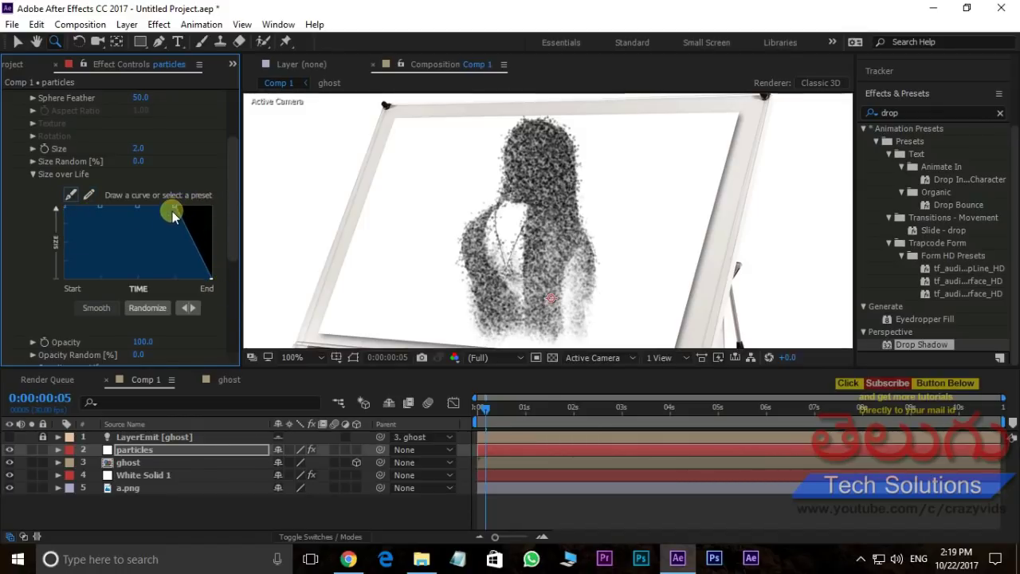
drag(172, 211, 152, 245)
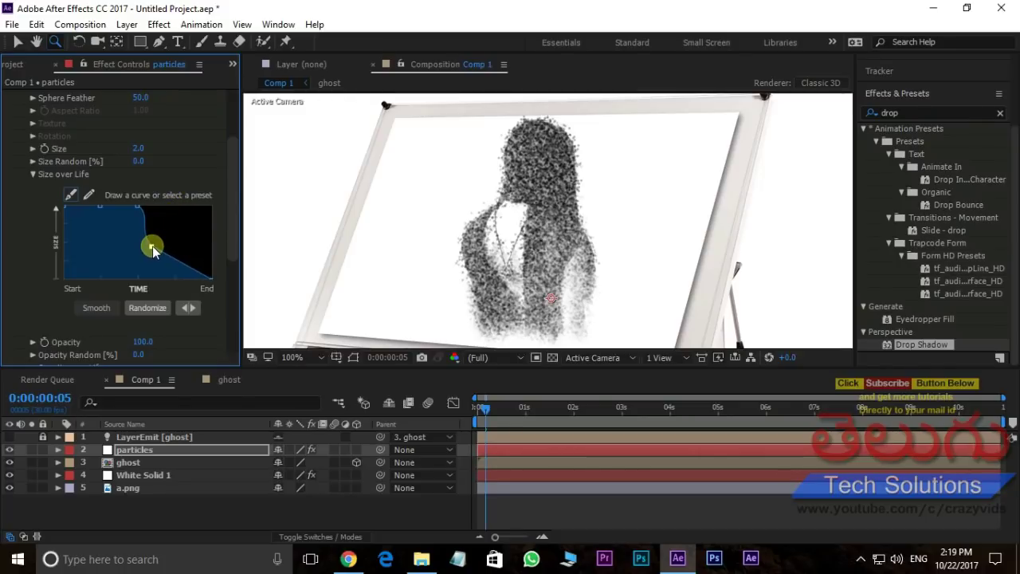
mouse_move(140, 207)
mouse_down()
mouse_move(86, 221)
mouse_move(127, 236)
mouse_up()
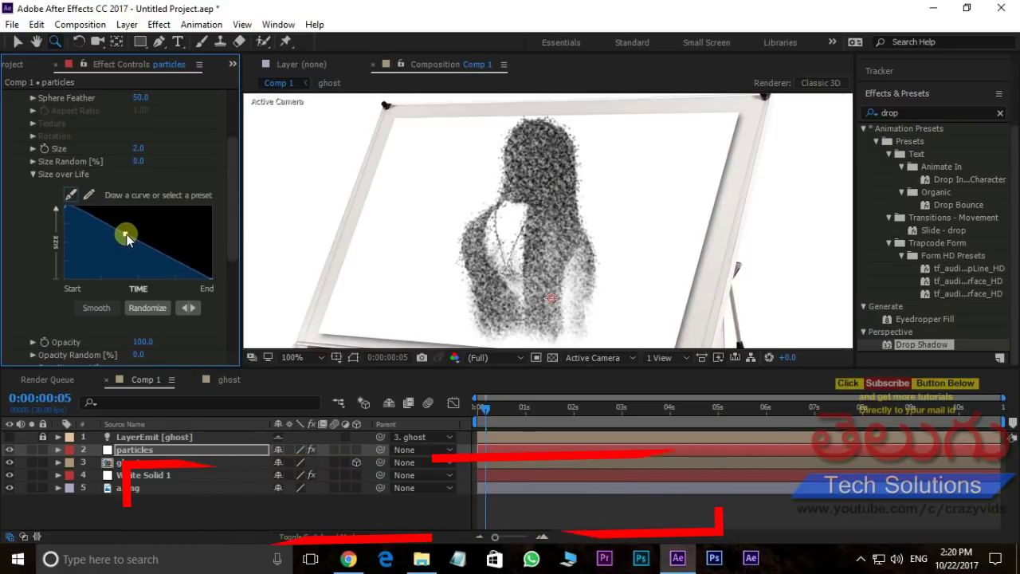
click(59, 205)
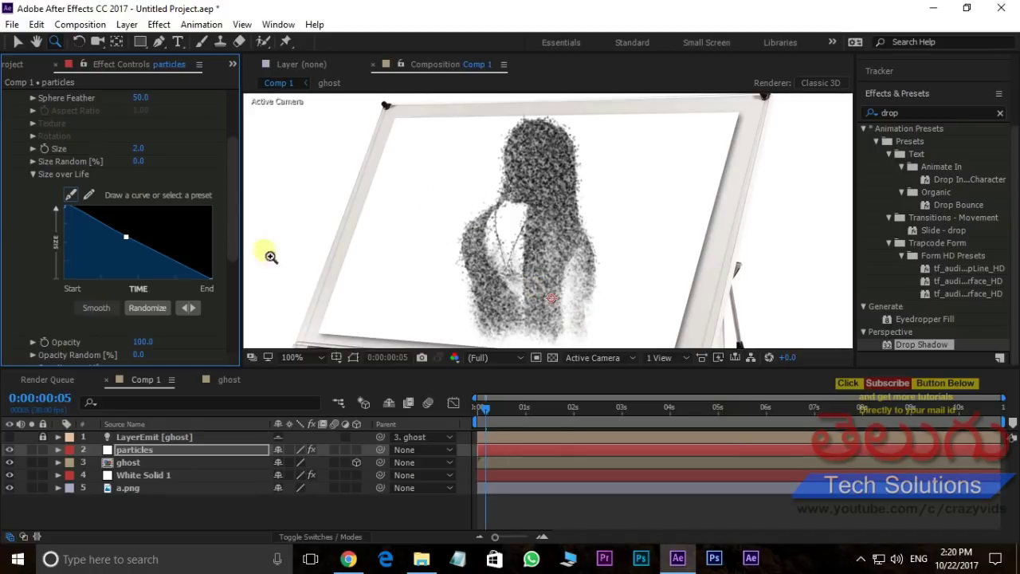
click(32, 174)
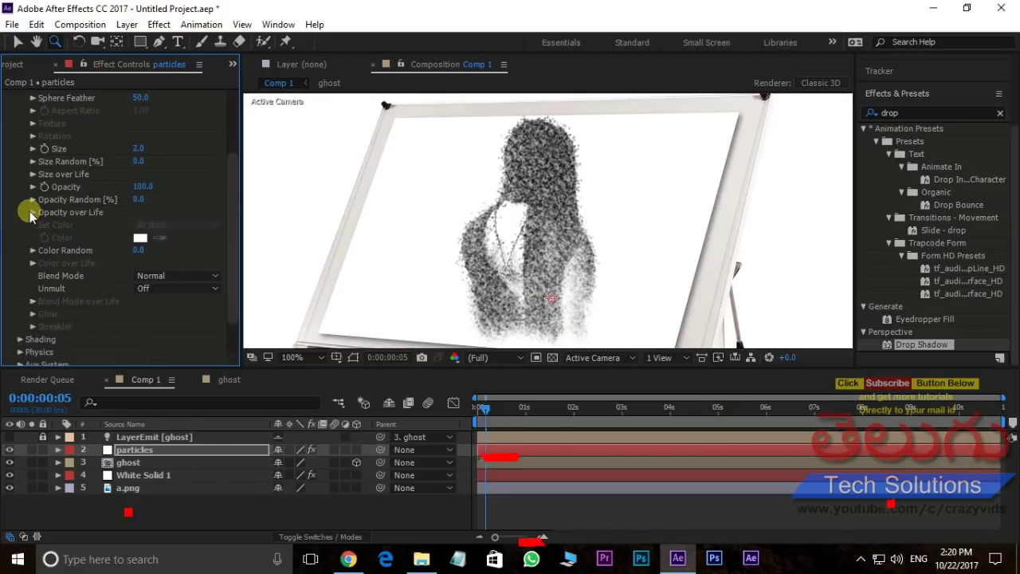
Draw a straight Opacity over Life curve fading to zero, then scrub ahead to watch the girl dissolve.
click(35, 212)
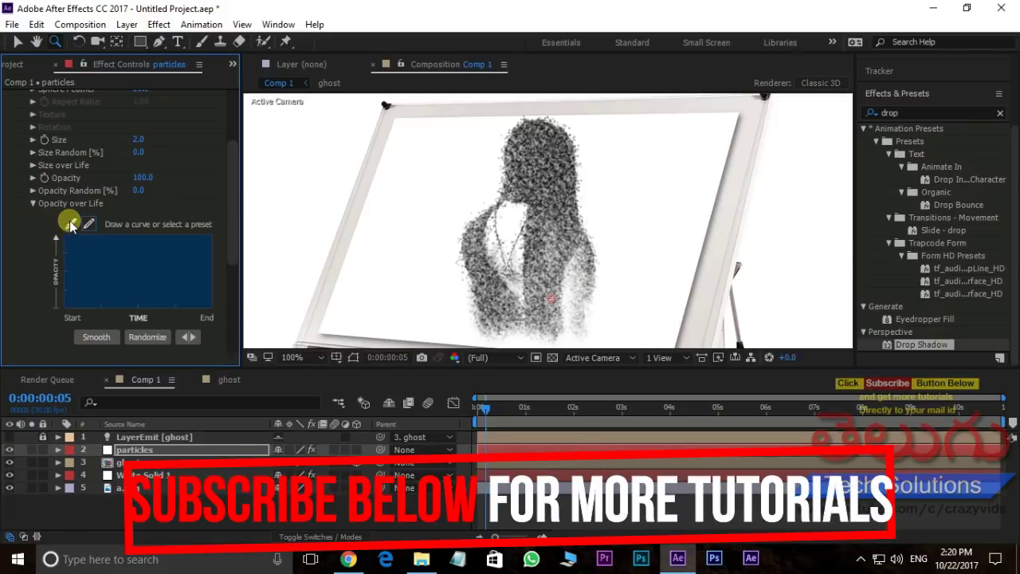
click(70, 224)
drag(163, 235, 212, 306)
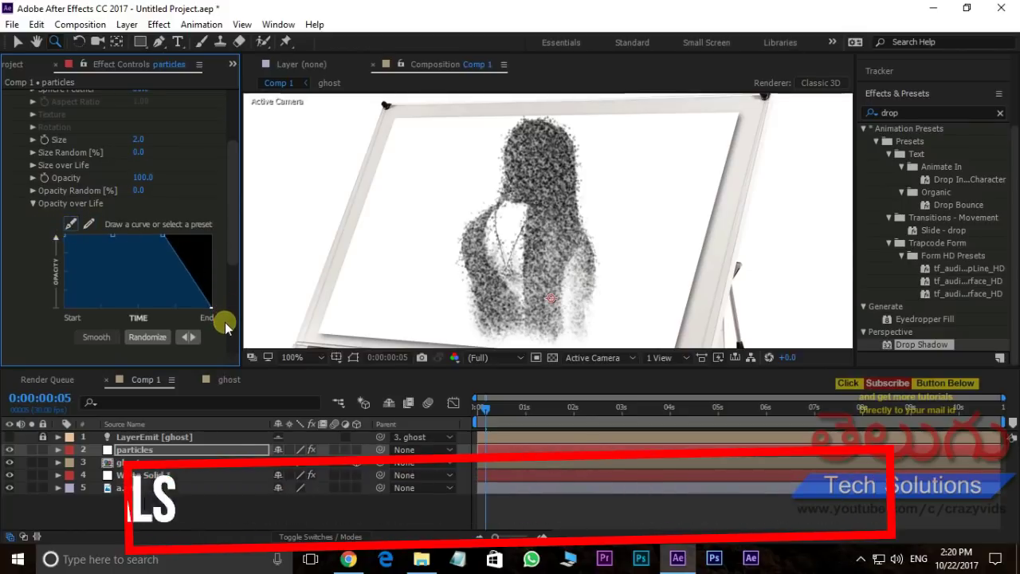
mouse_move(162, 234)
mouse_down()
mouse_move(160, 265)
mouse_move(110, 240)
mouse_move(127, 279)
mouse_move(137, 275)
mouse_up()
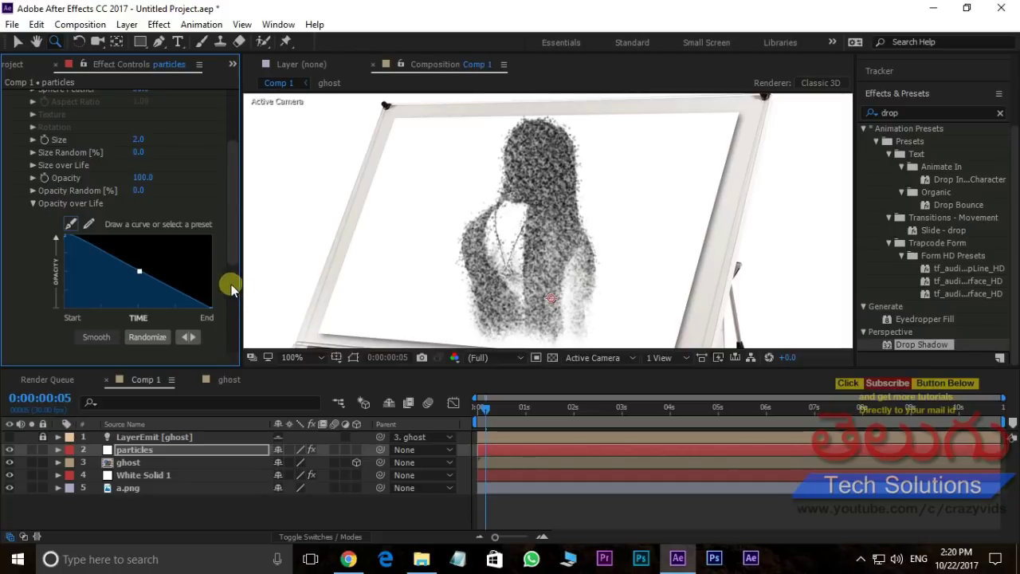
mouse_move(76, 239)
mouse_down()
mouse_move(160, 269)
mouse_move(209, 305)
mouse_up()
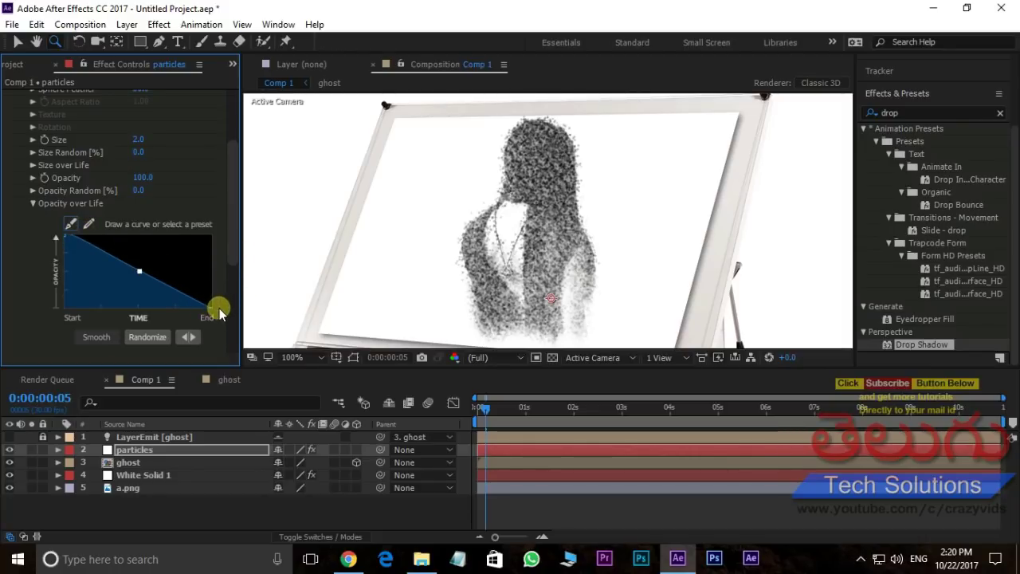
click(482, 412)
mouse_move(482, 412)
mouse_down()
mouse_move(611, 411)
mouse_move(503, 411)
mouse_move(557, 418)
mouse_up()
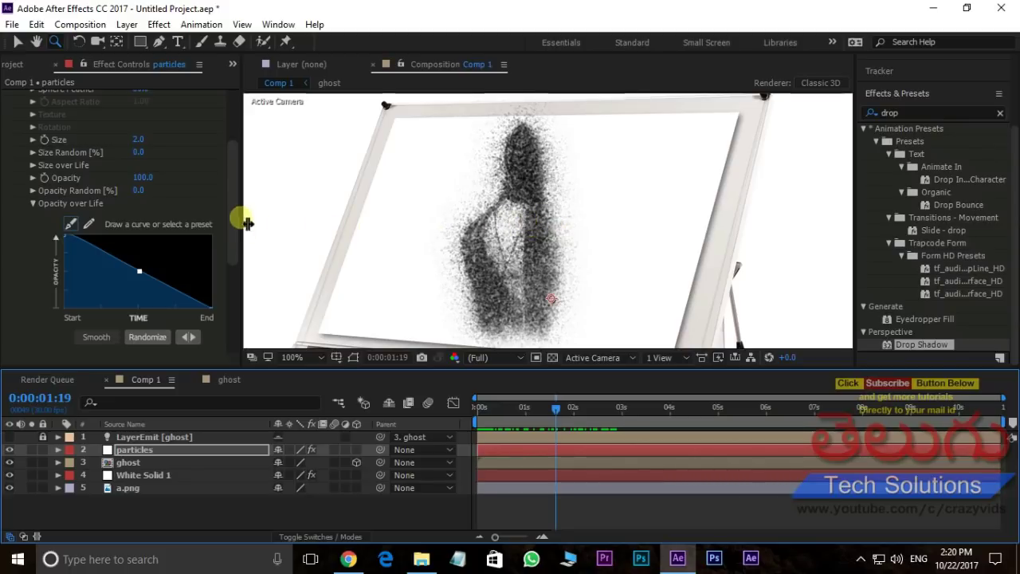
Scrub Particular's Physics Gravity to a negative value so the particles rise.
drag(232, 195, 234, 275)
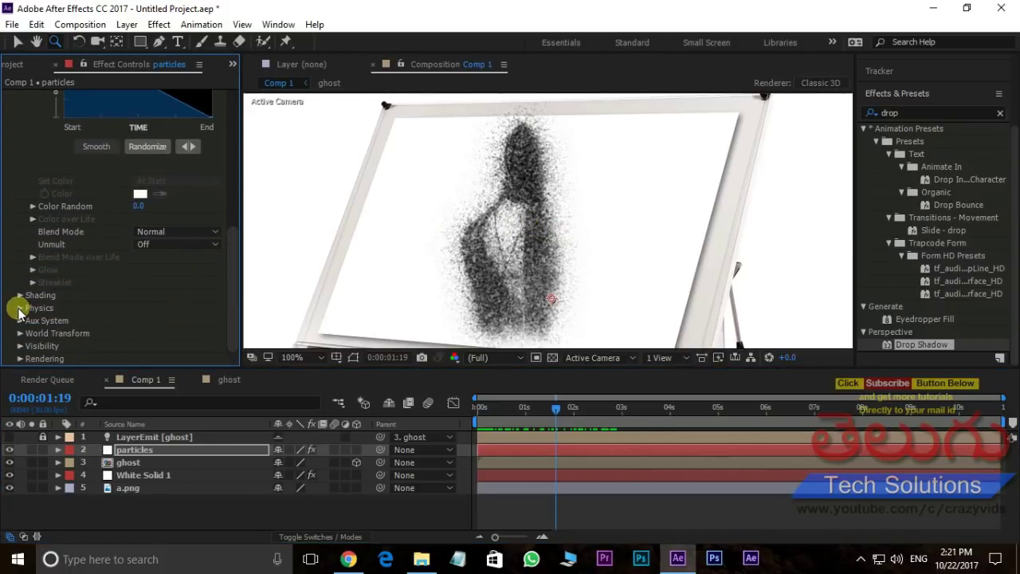
click(20, 307)
scroll(126, 269, down, 1)
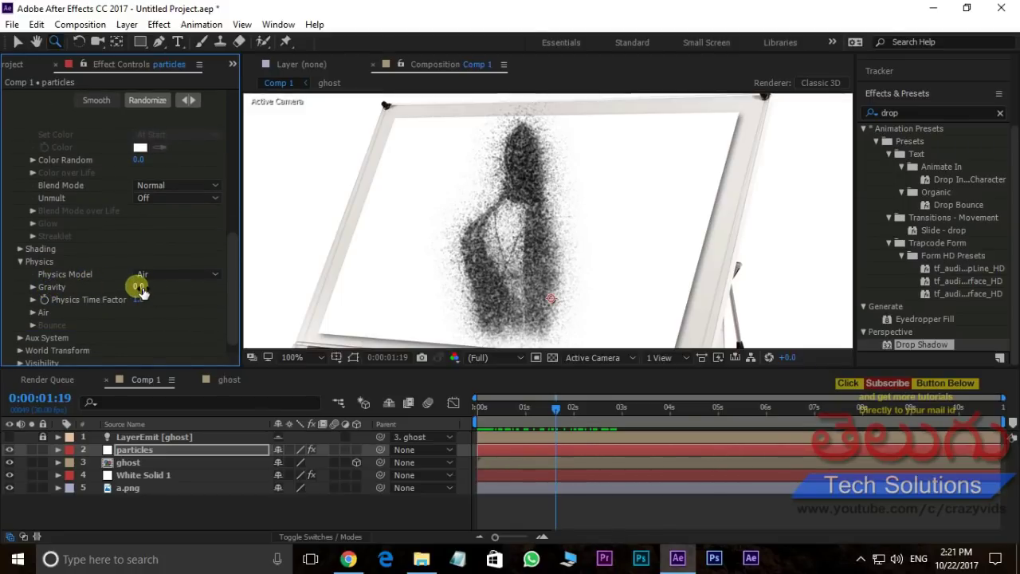
drag(140, 288, 130, 288)
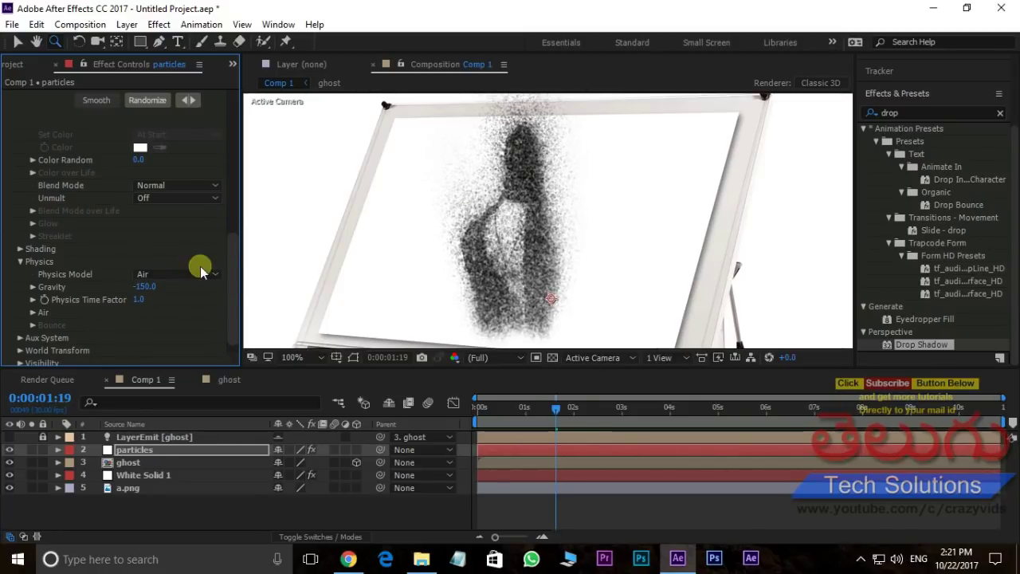
scroll(230, 250, down, 1)
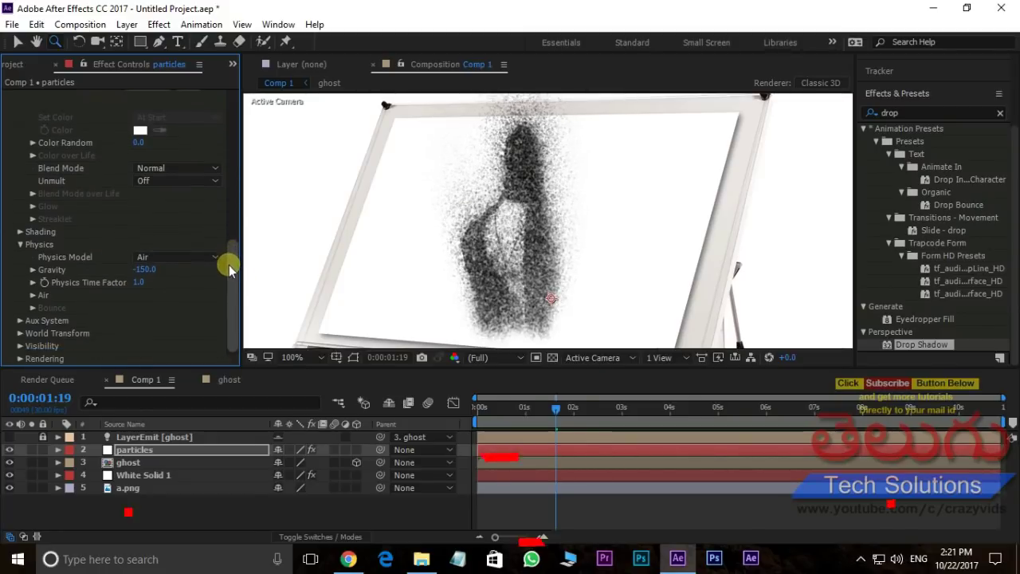
Set Air Wind X to -230 and enter Gravity -100.
click(33, 296)
scroll(77, 237, down, 3)
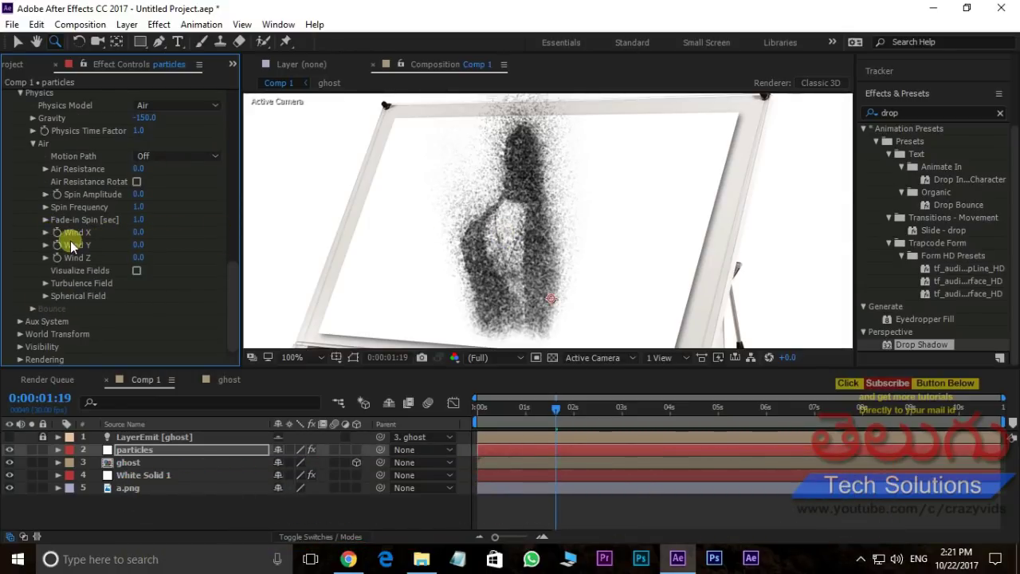
drag(140, 231, 6, 242)
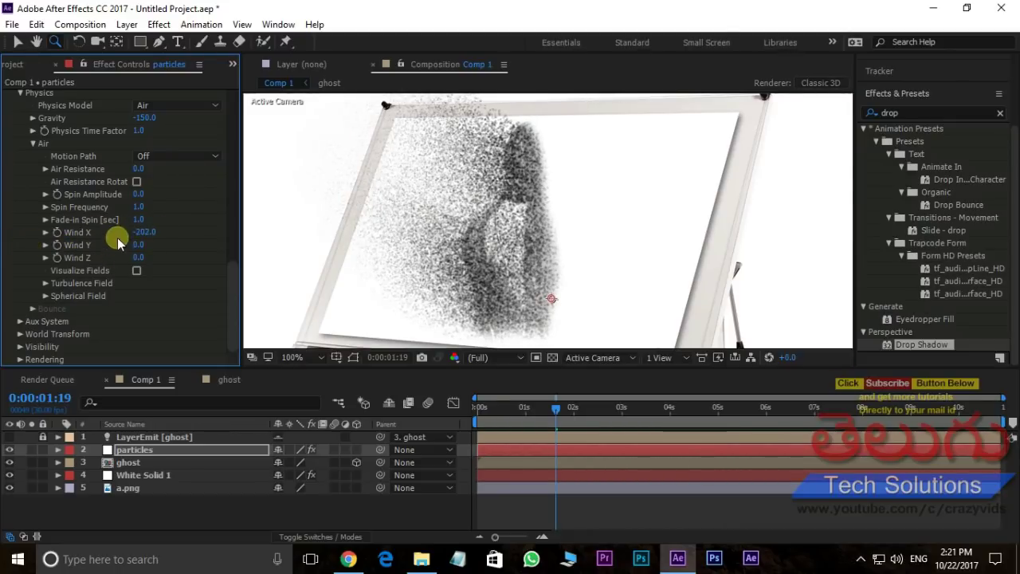
drag(144, 233, 121, 236)
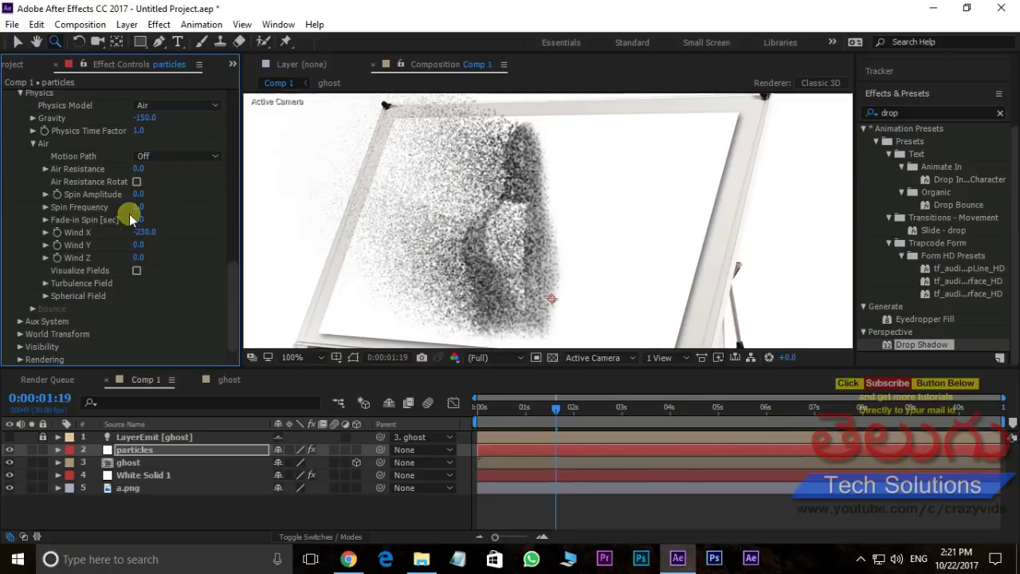
click(137, 118)
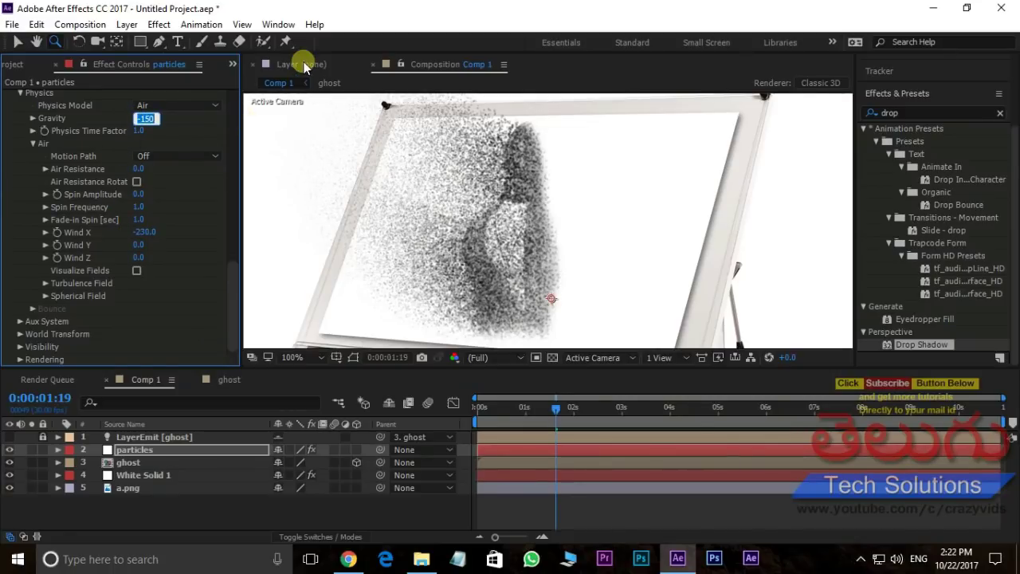
text(-100)
key(Return)
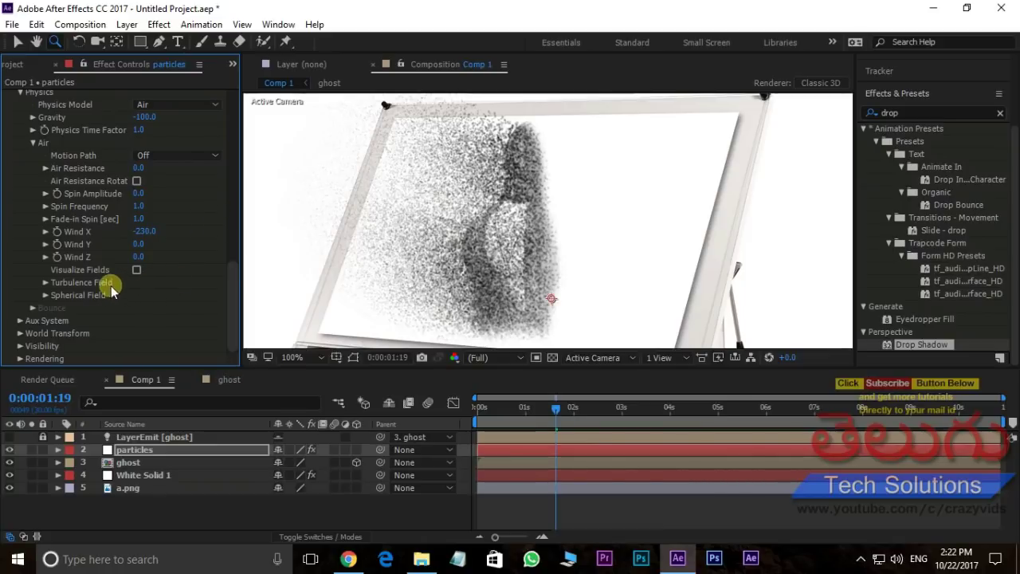
Expand Turbulence Field and raise Affect Position to about 203.
click(45, 282)
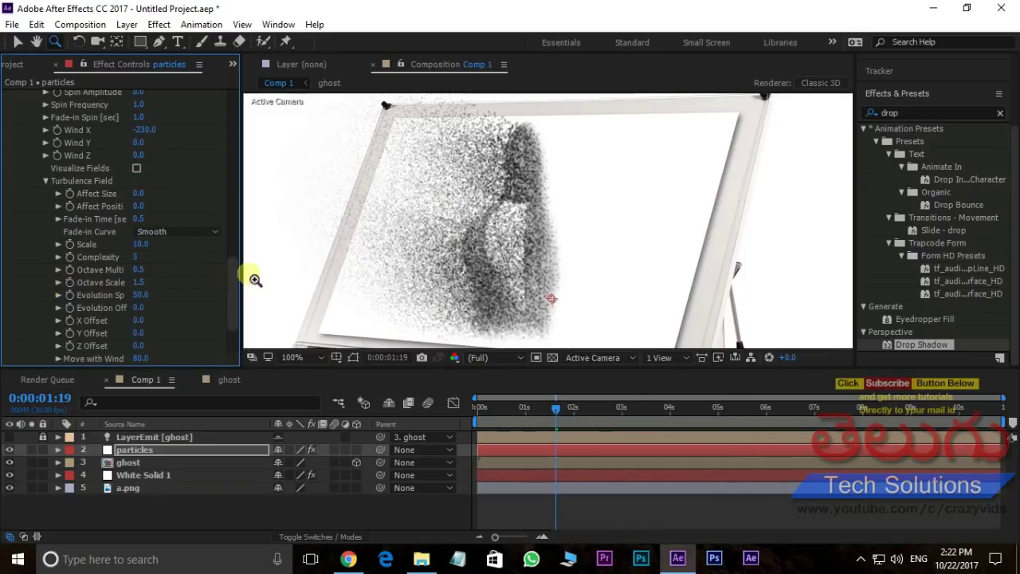
scroll(231, 265, down, 3)
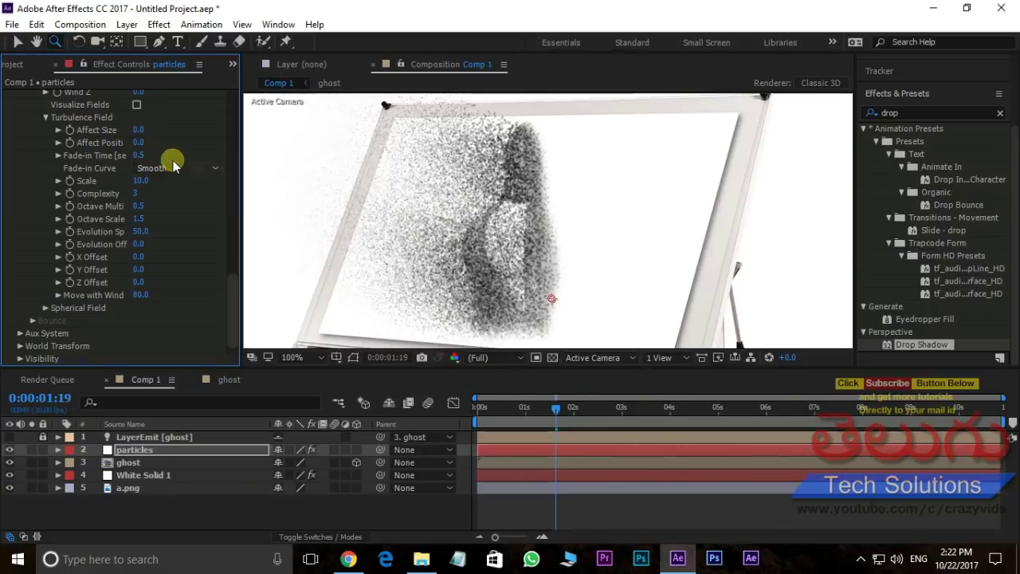
drag(140, 142, 244, 143)
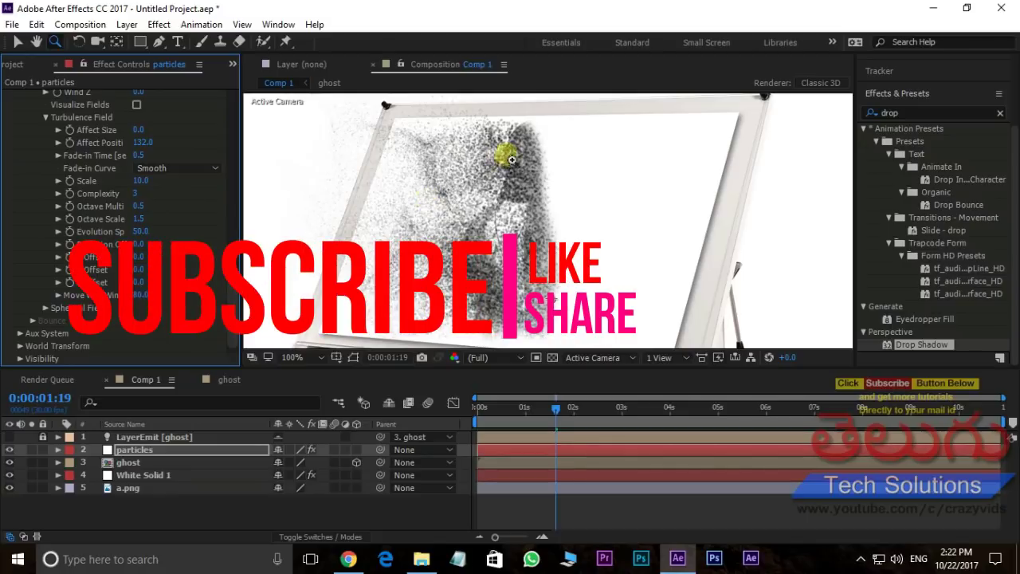
drag(157, 145, 196, 140)
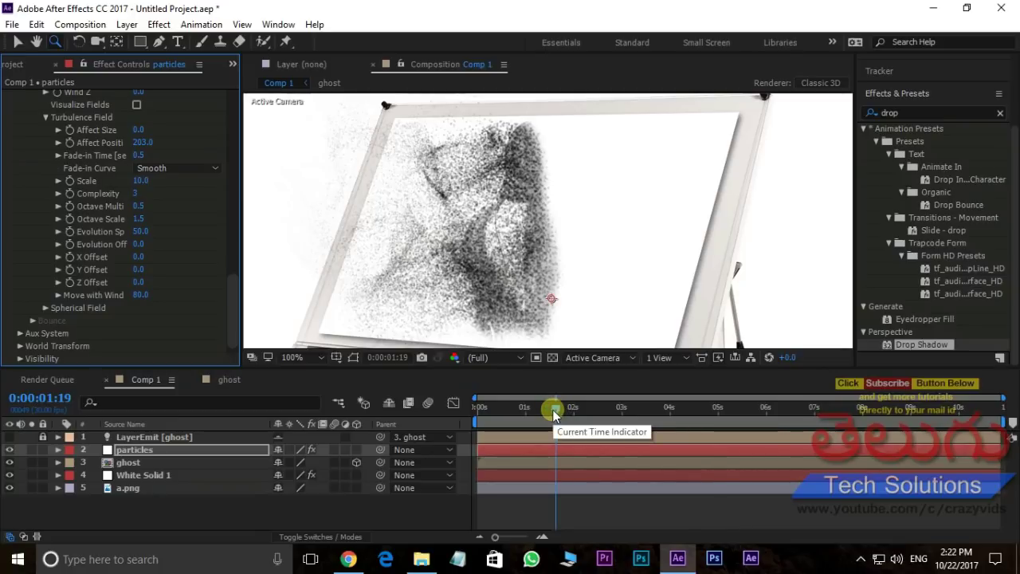
Preview the ghost dissolve from the start, then park the time indicator at 0:00:04:00.
drag(554, 409, 458, 402)
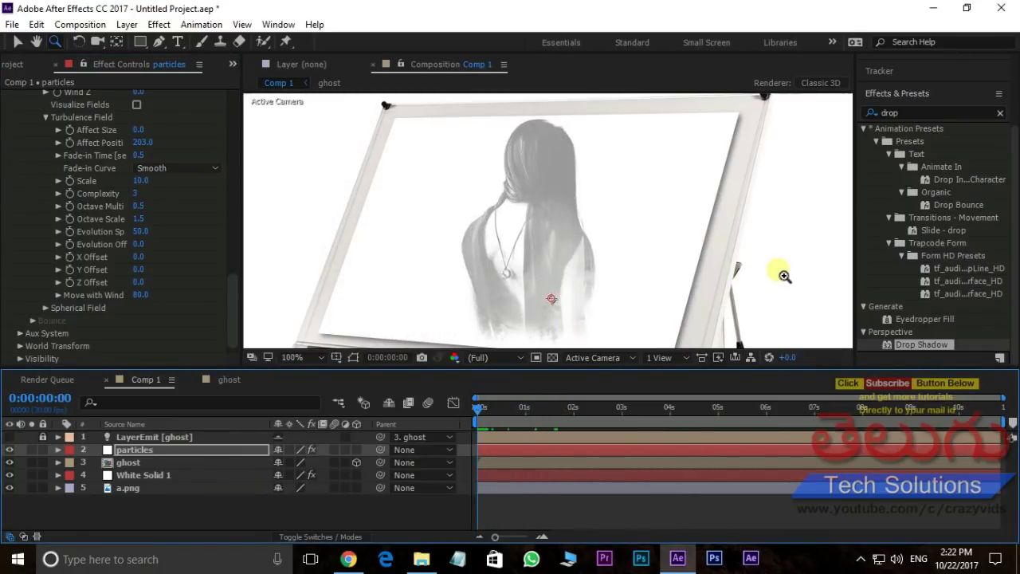
key(space)
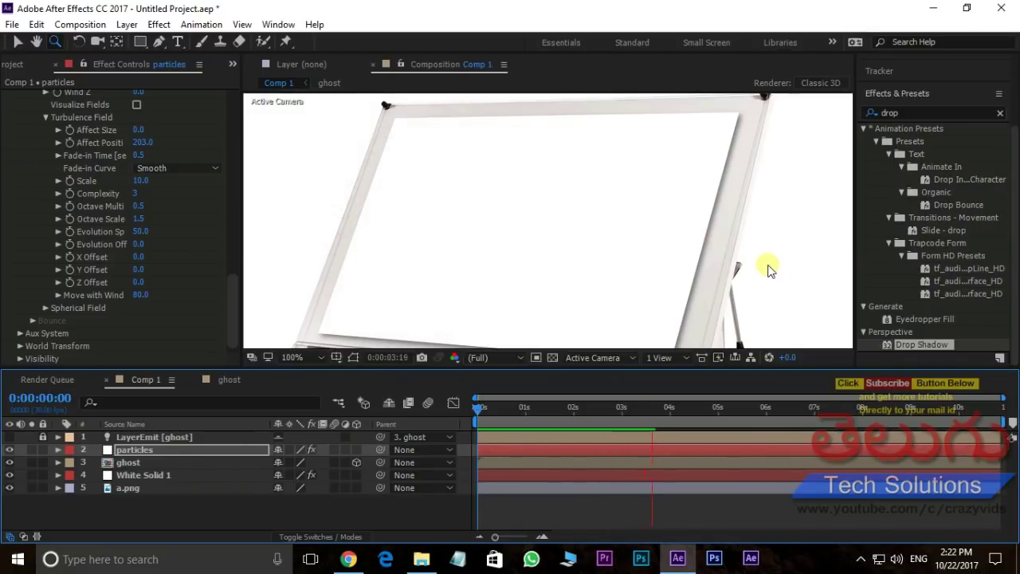
drag(706, 417, 672, 416)
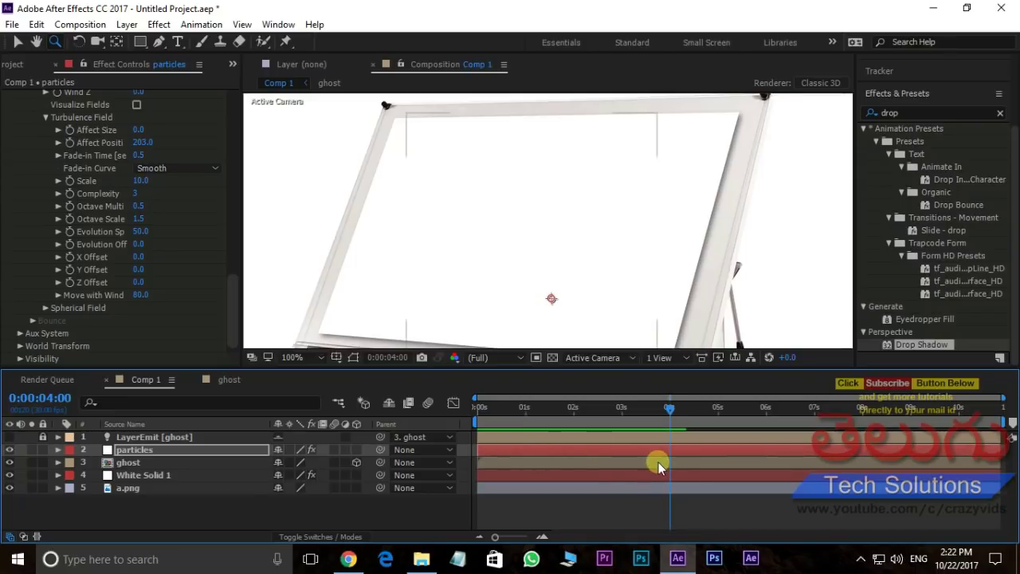
Trim Comp 1 to the 4-second work area and preview the dissolve from the start.
right_click(587, 425)
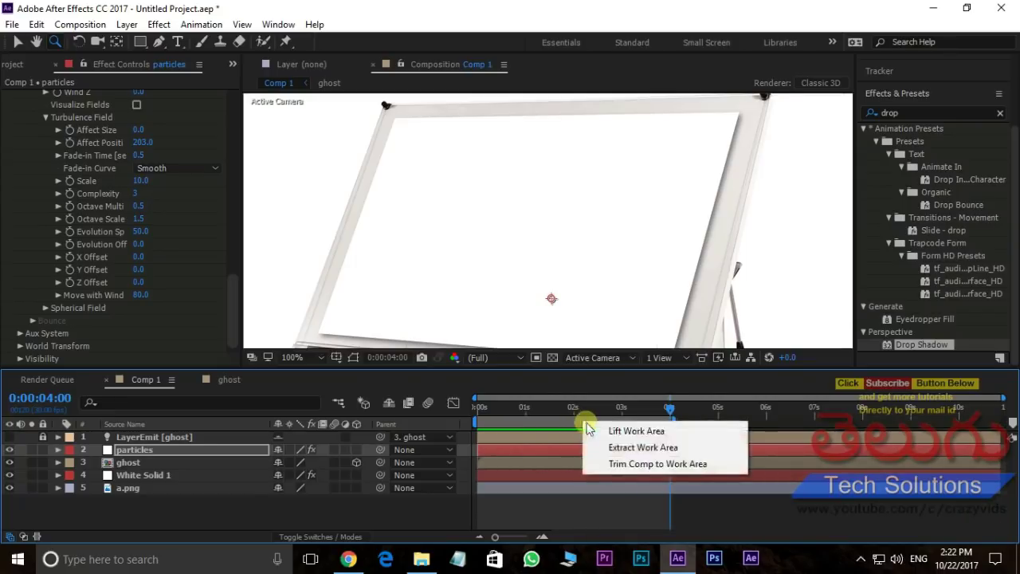
click(624, 465)
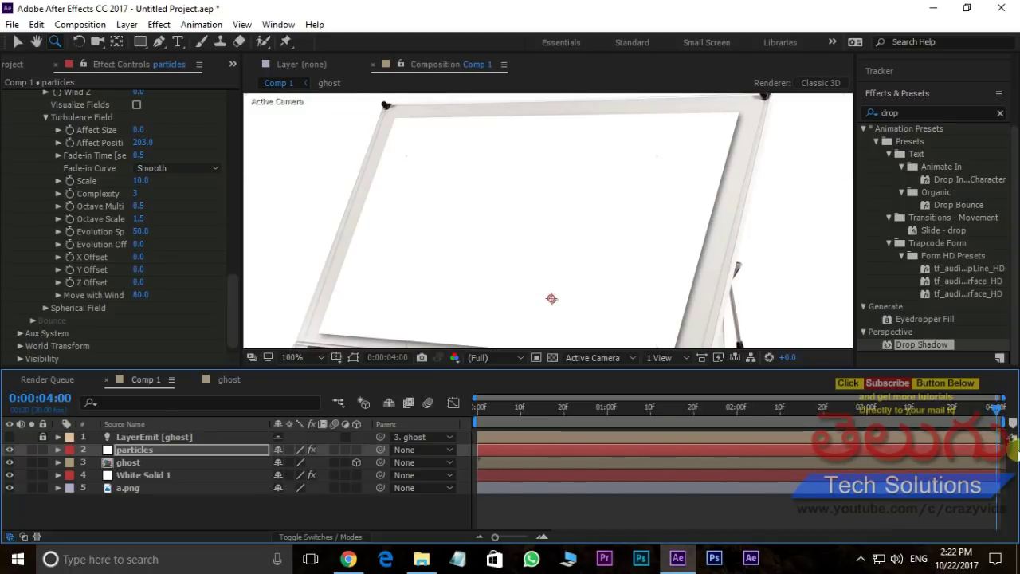
click(958, 408)
click(476, 410)
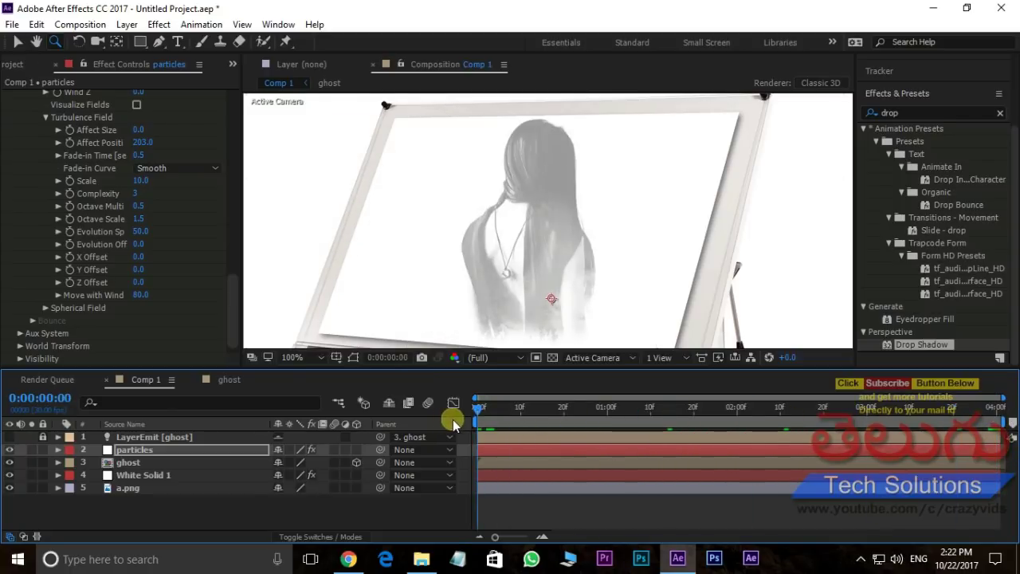
key(space)
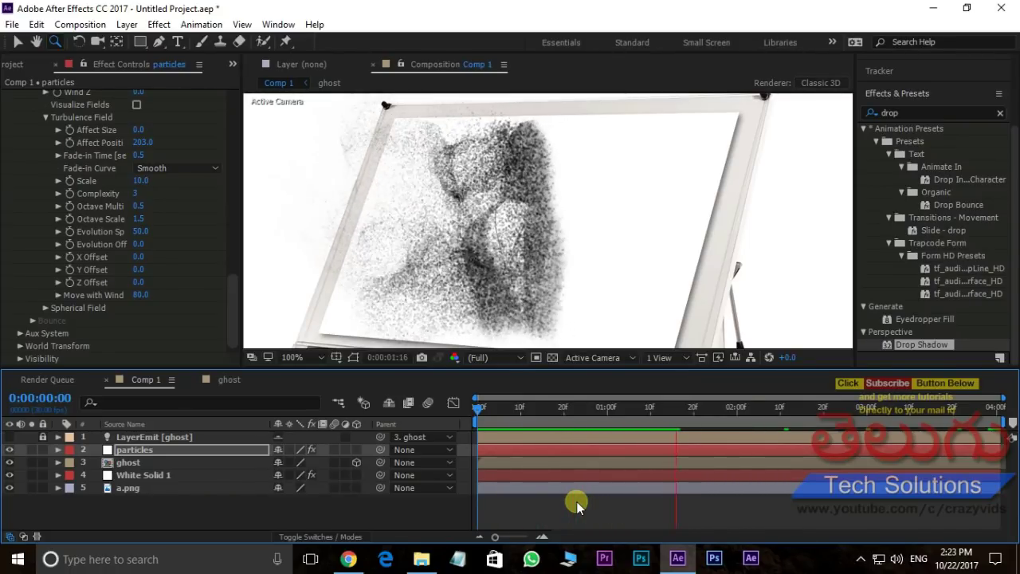
mouse_move(723, 408)
mouse_down()
mouse_move(476, 415)
mouse_move(543, 419)
mouse_move(524, 431)
mouse_up()
Move the ghost precomp's Mask Path keyframe to one second, then preview Comp 1.
double_click(193, 463)
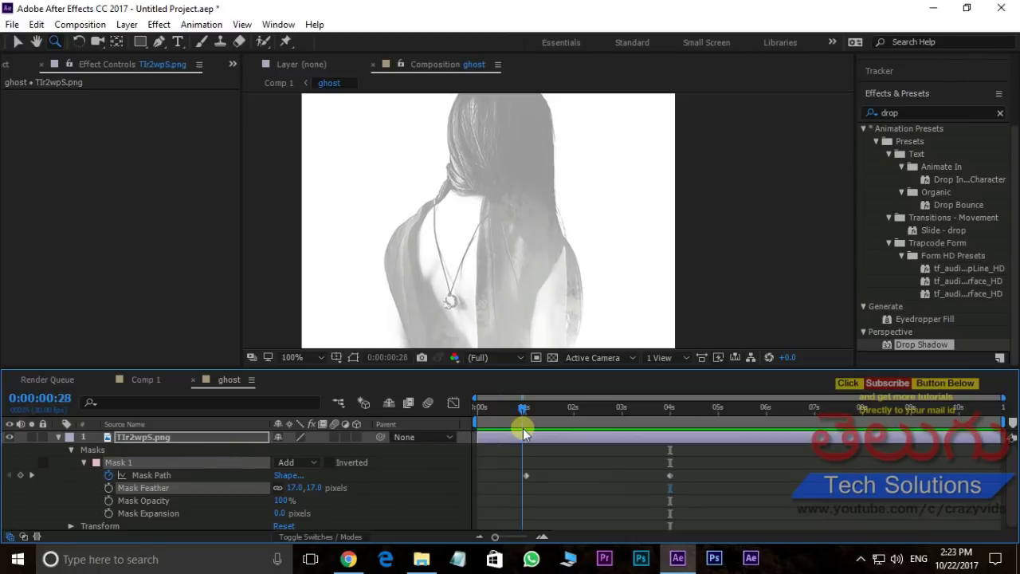
drag(525, 476, 503, 479)
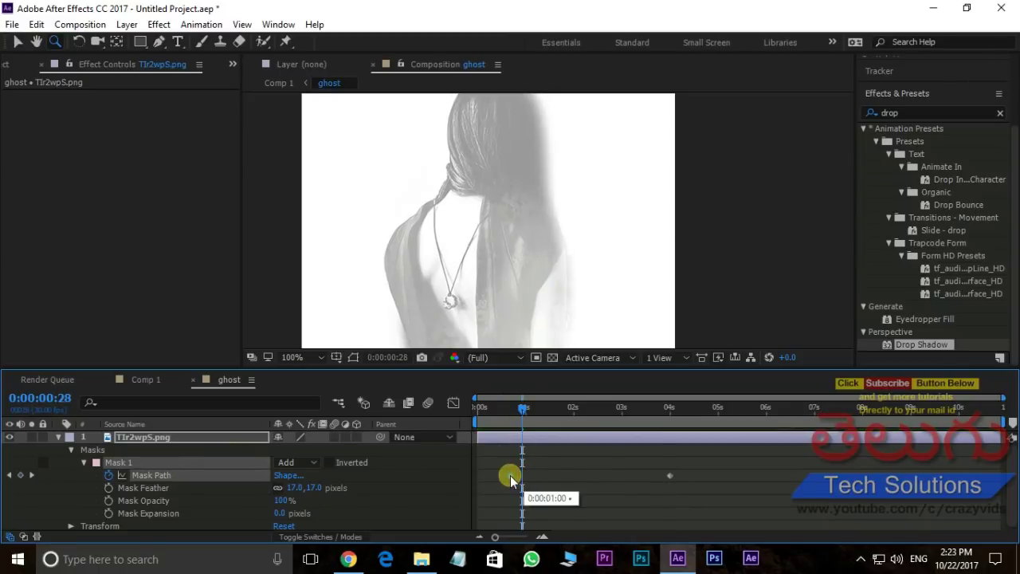
mouse_move(517, 428)
mouse_down()
mouse_move(643, 420)
mouse_move(522, 431)
mouse_up()
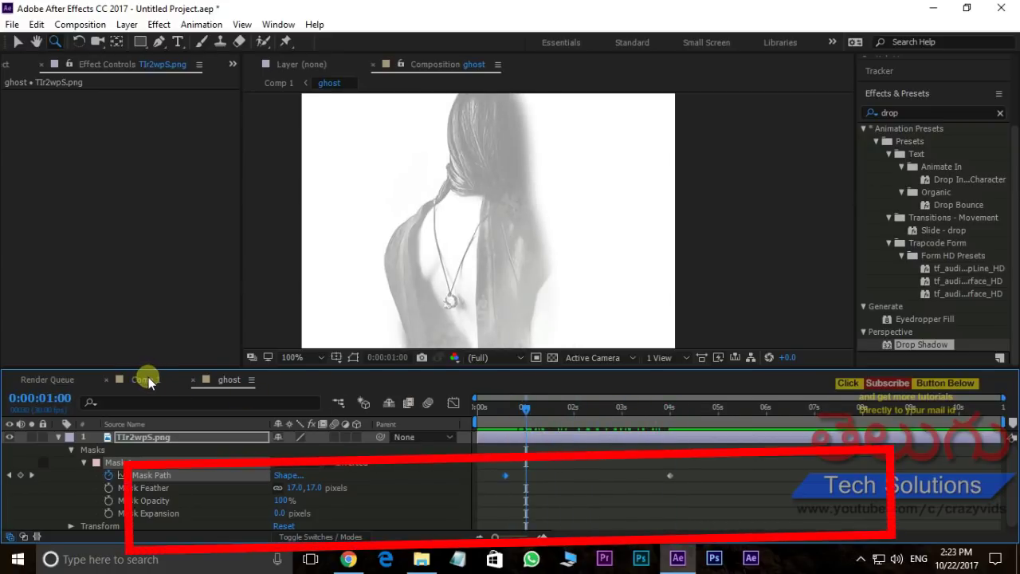
click(146, 380)
drag(609, 414, 413, 412)
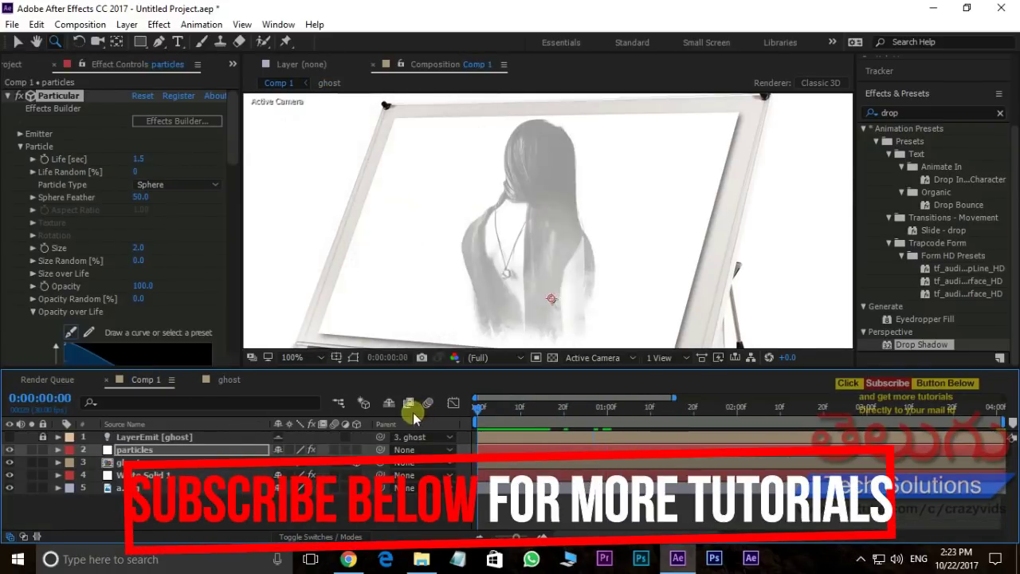
key(space)
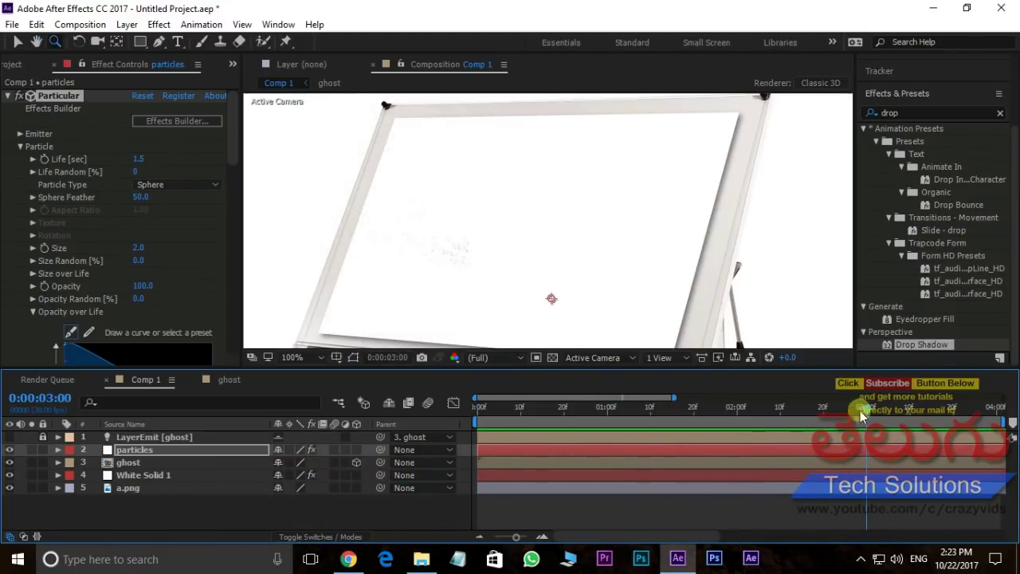
drag(860, 413, 654, 418)
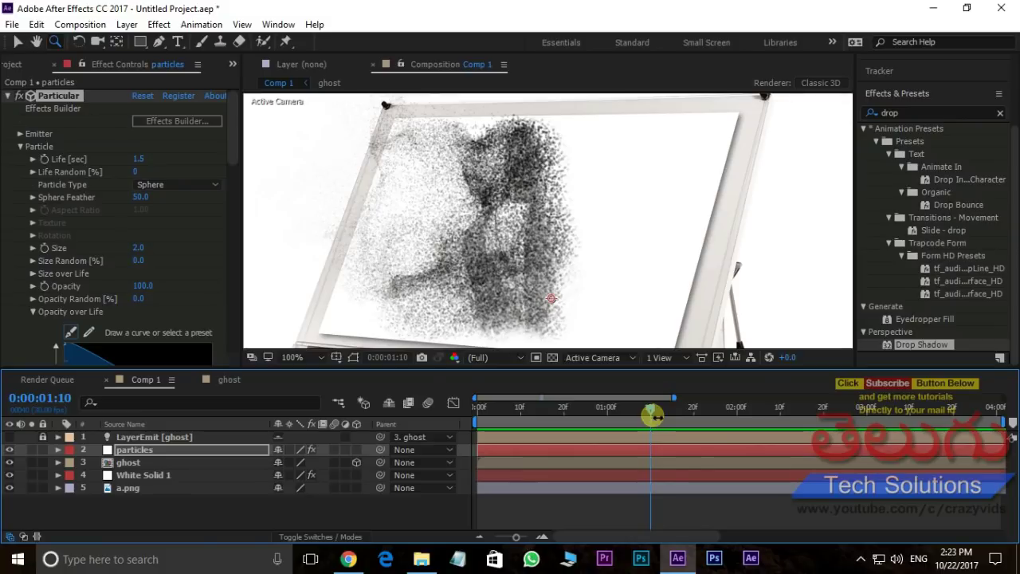
Import Air_Blast_Small_02.wav into the Project panel from the source files folder.
click(422, 559)
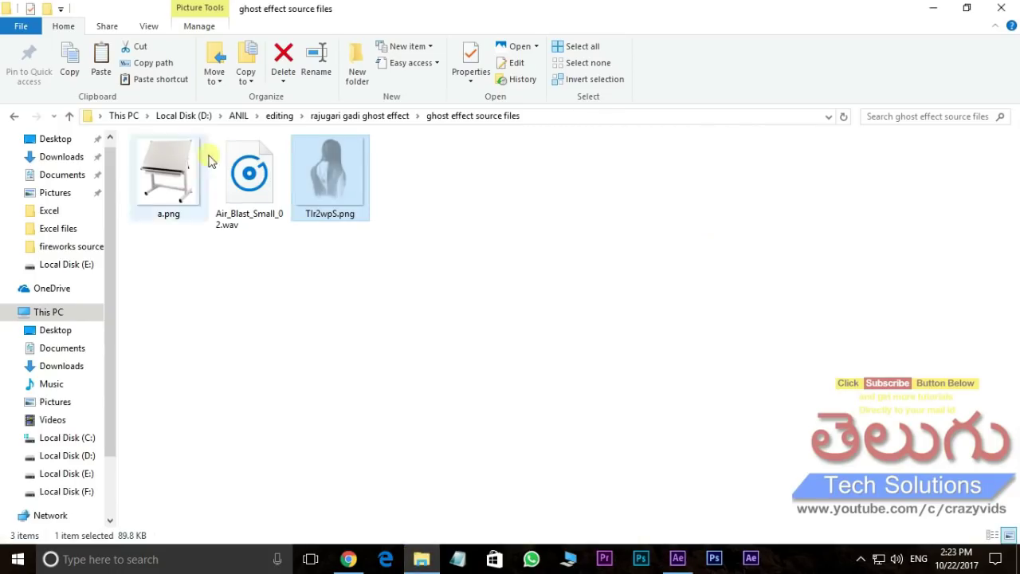
click(251, 197)
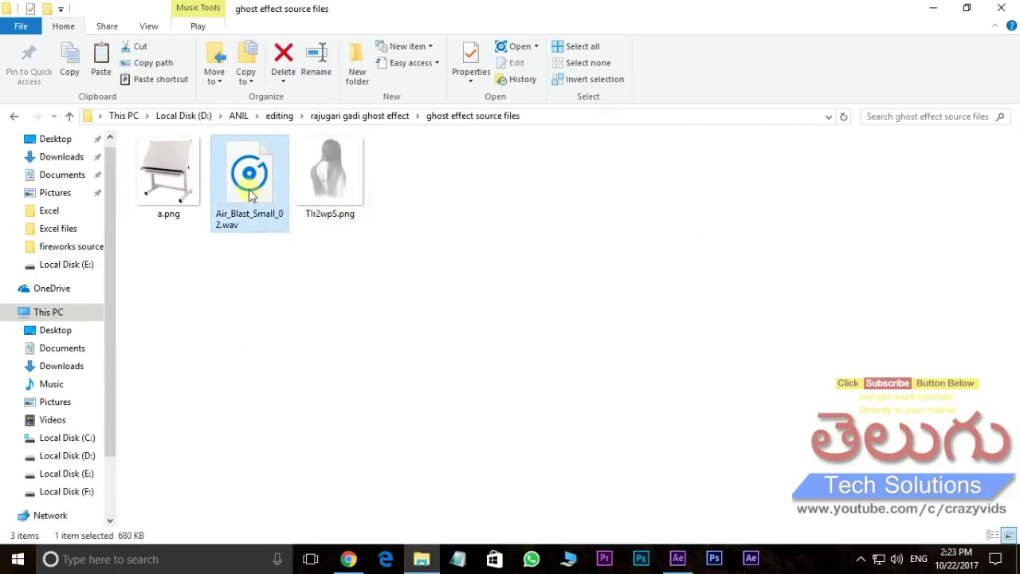
drag(252, 197, 141, 315)
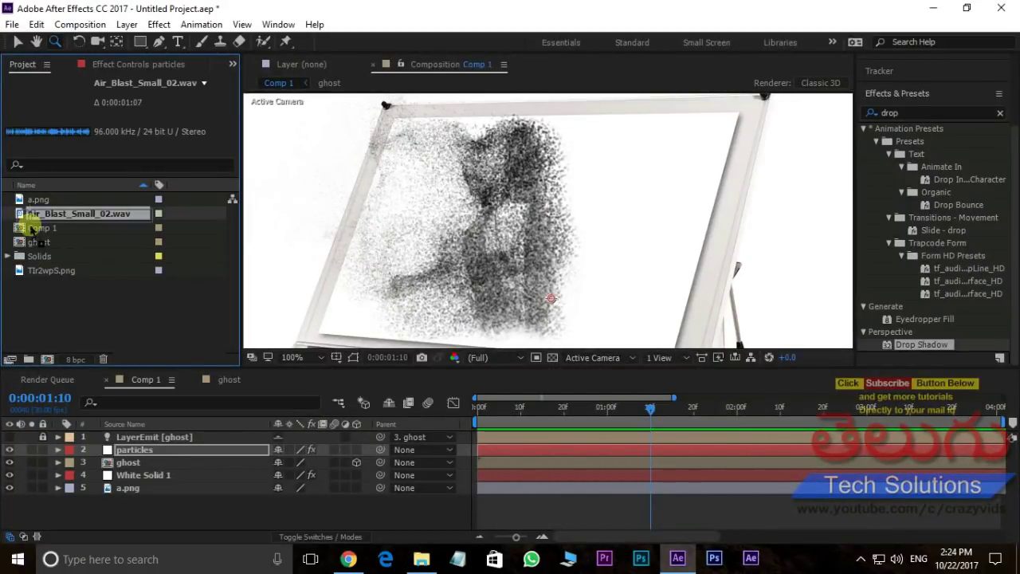
Add Air_Blast_Small_02.wav to Comp 1, start it about ten frames in, and preview.
drag(31, 229, 102, 503)
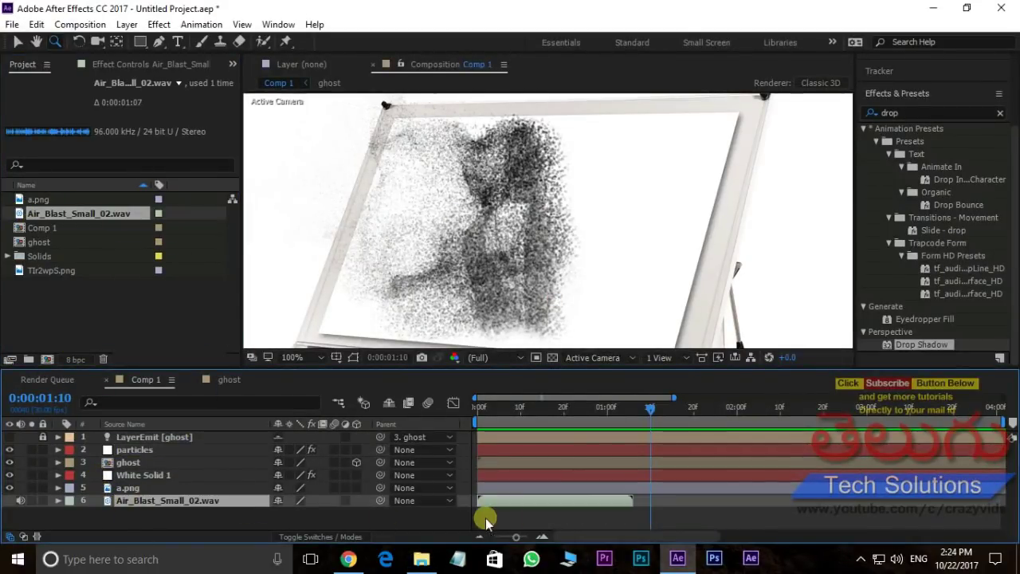
drag(663, 405, 485, 408)
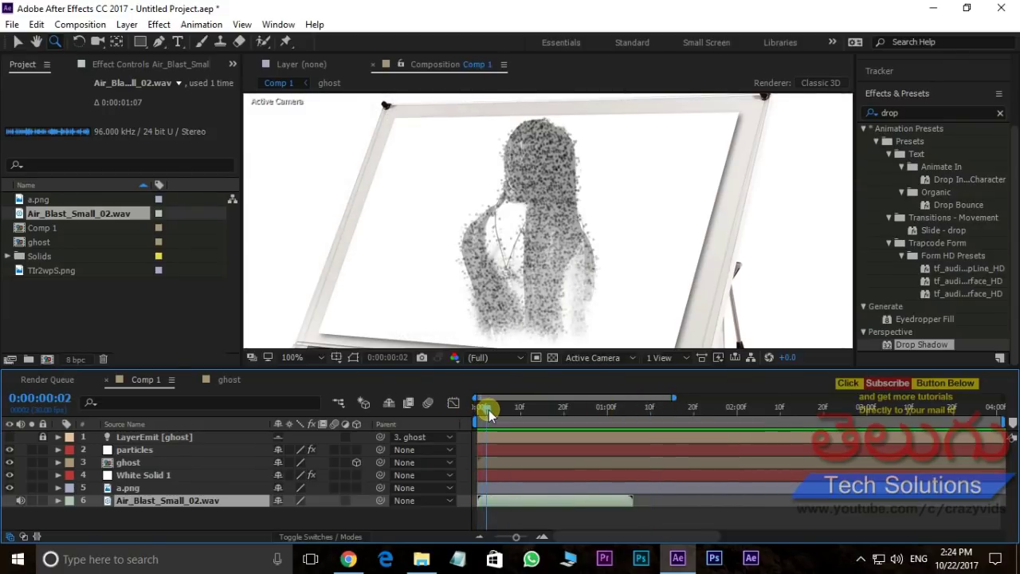
drag(526, 501, 543, 502)
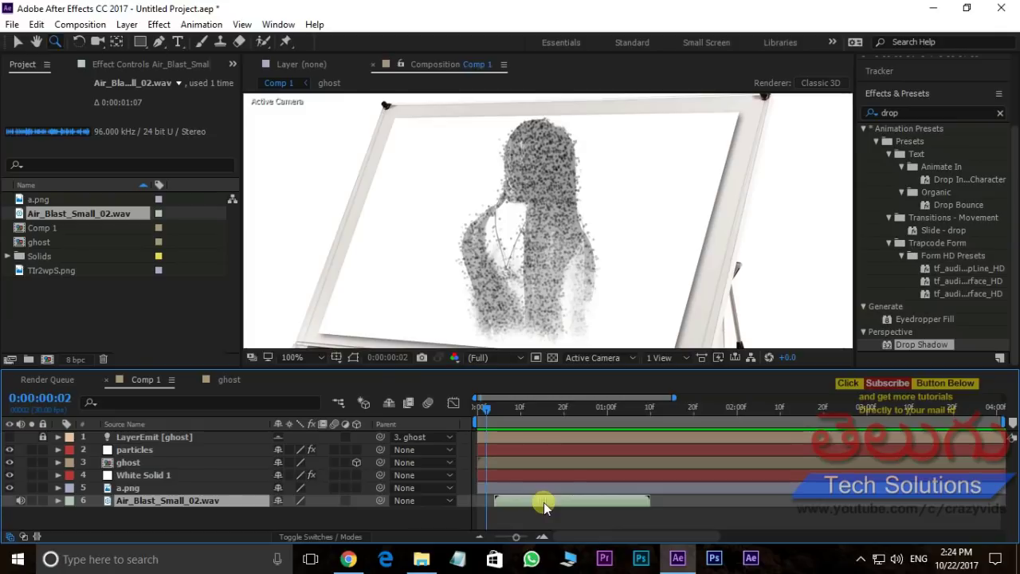
mouse_move(486, 408)
mouse_down()
mouse_move(623, 428)
mouse_move(381, 412)
mouse_up()
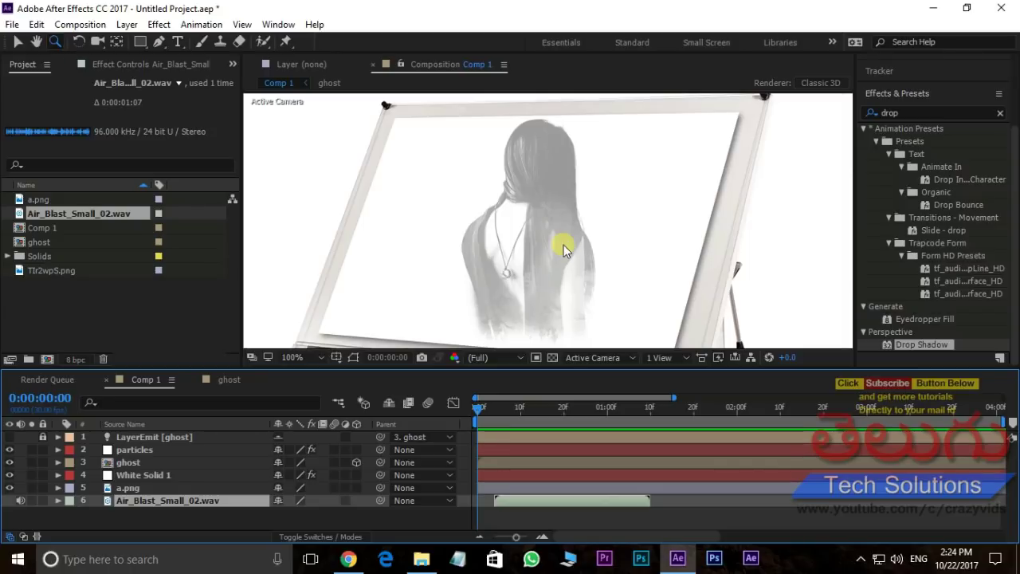
key(space)
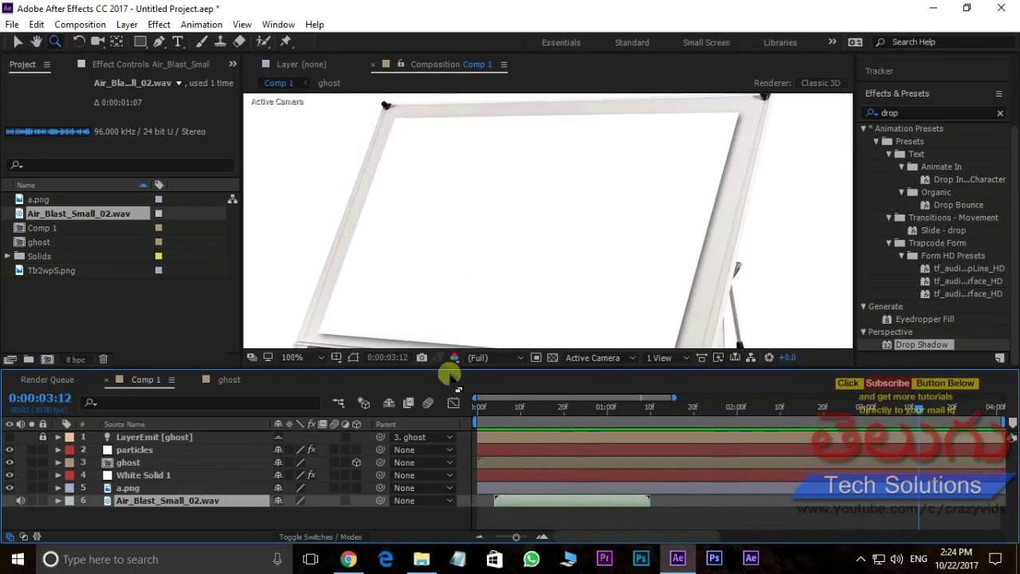
Time-stretch the Air_Blast_Small_02.wav layer to 250% and play it back.
right_click(564, 503)
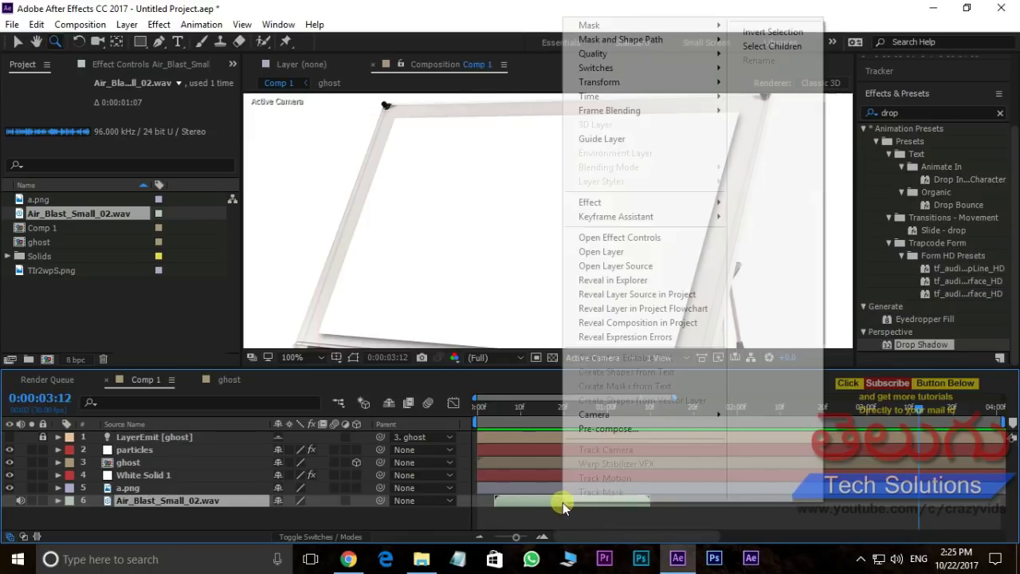
mouse_move(627, 97)
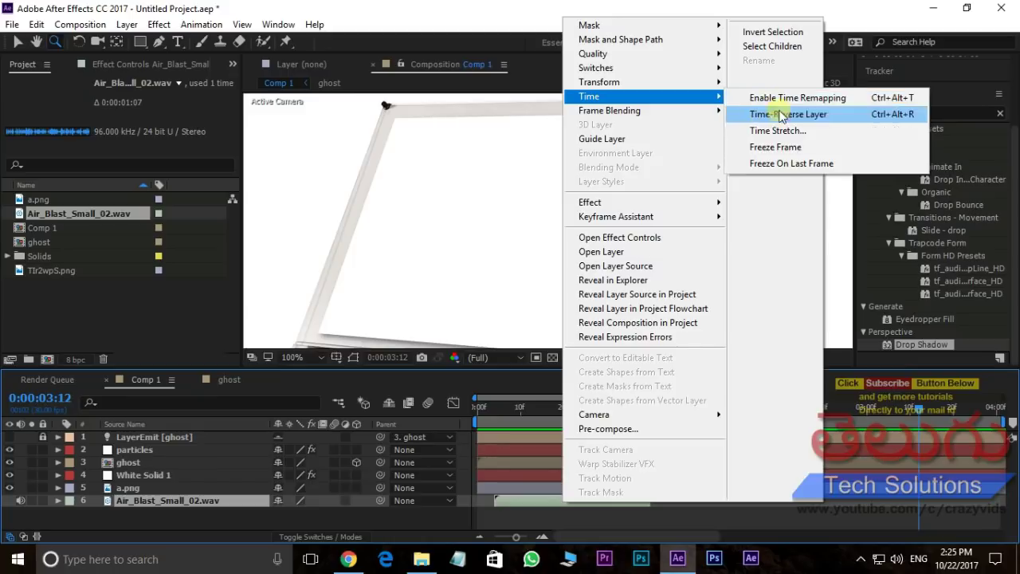
click(764, 131)
text(250)
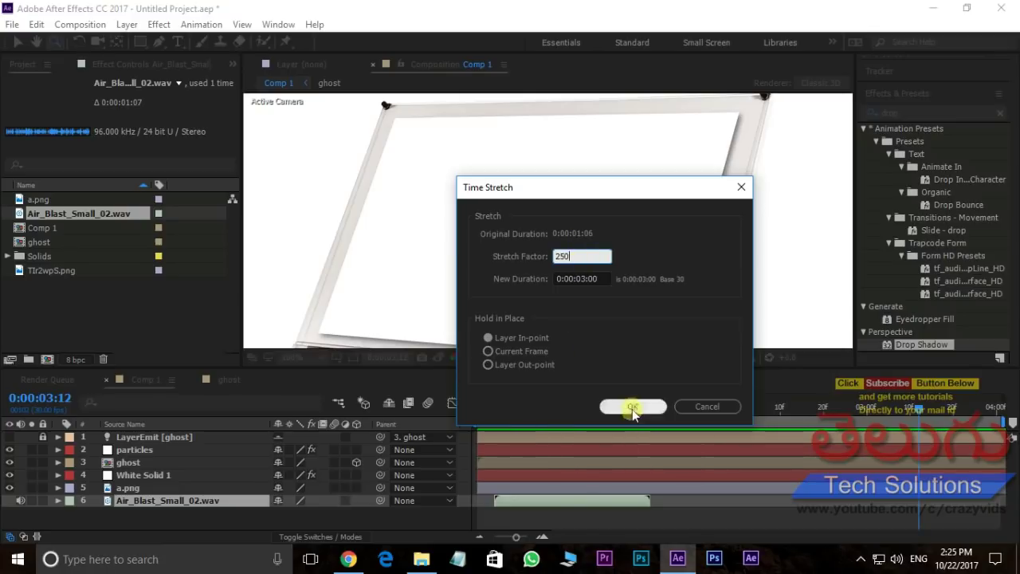
click(632, 407)
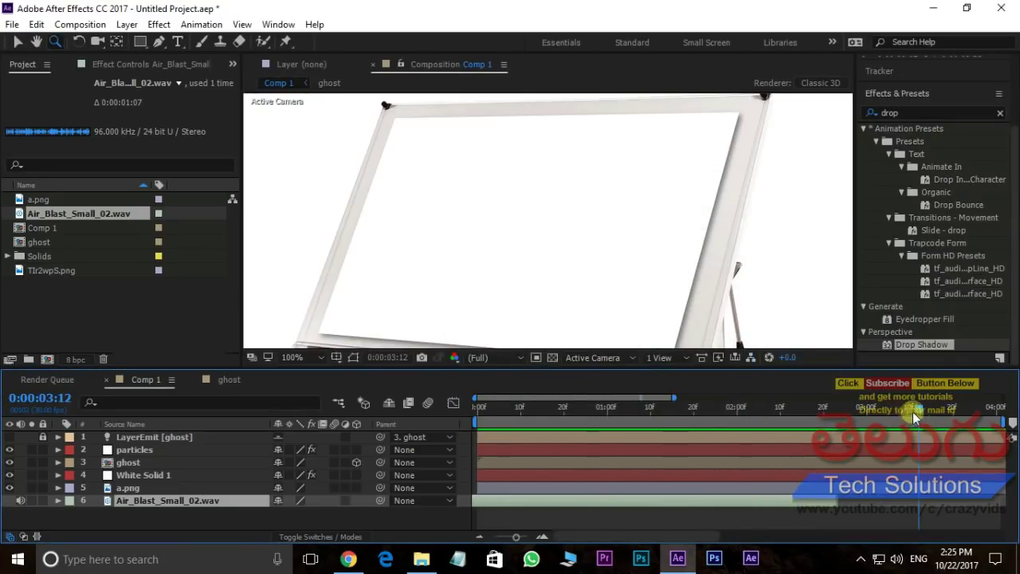
key(space)
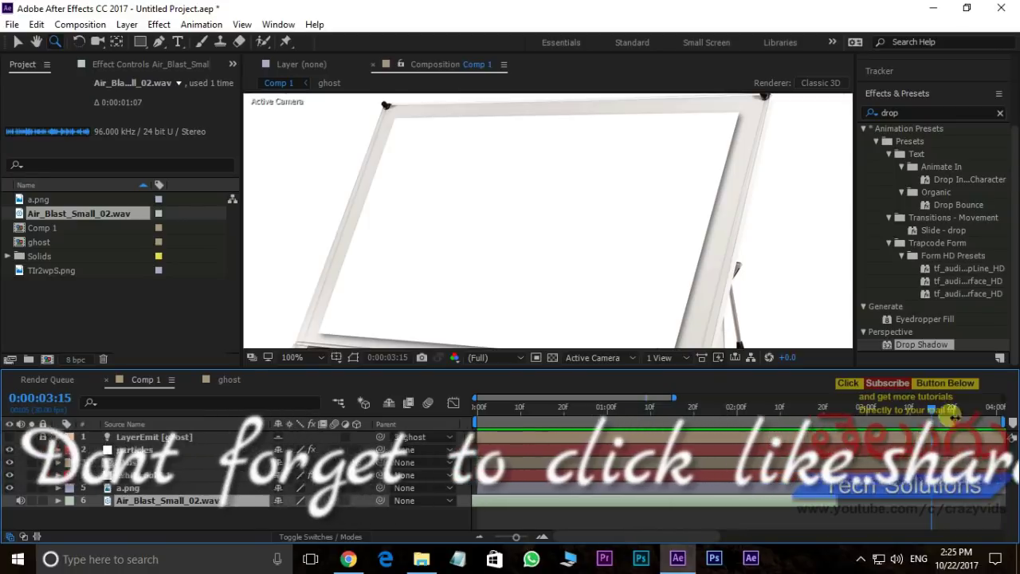
drag(932, 408, 837, 407)
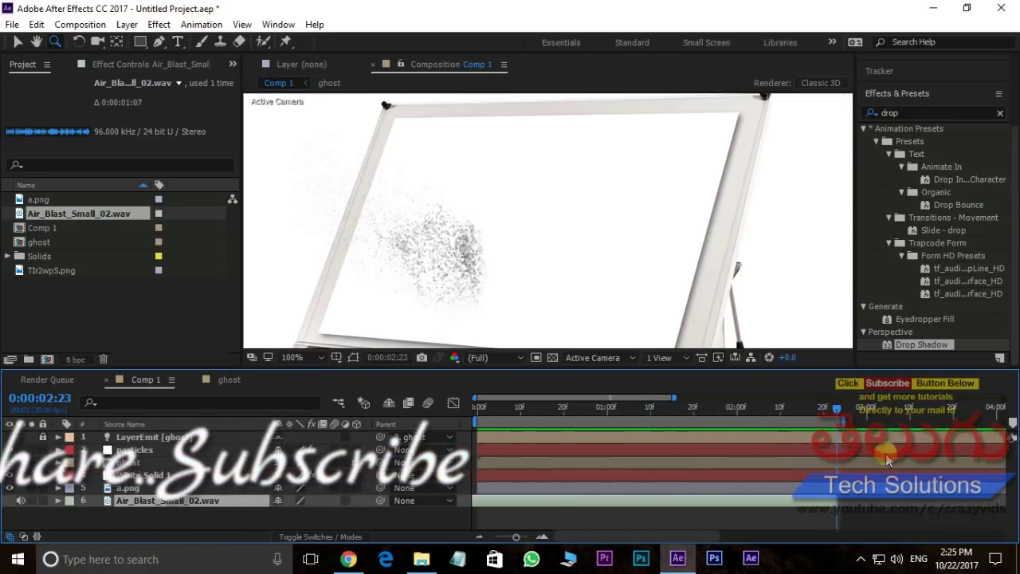
drag(840, 408, 877, 407)
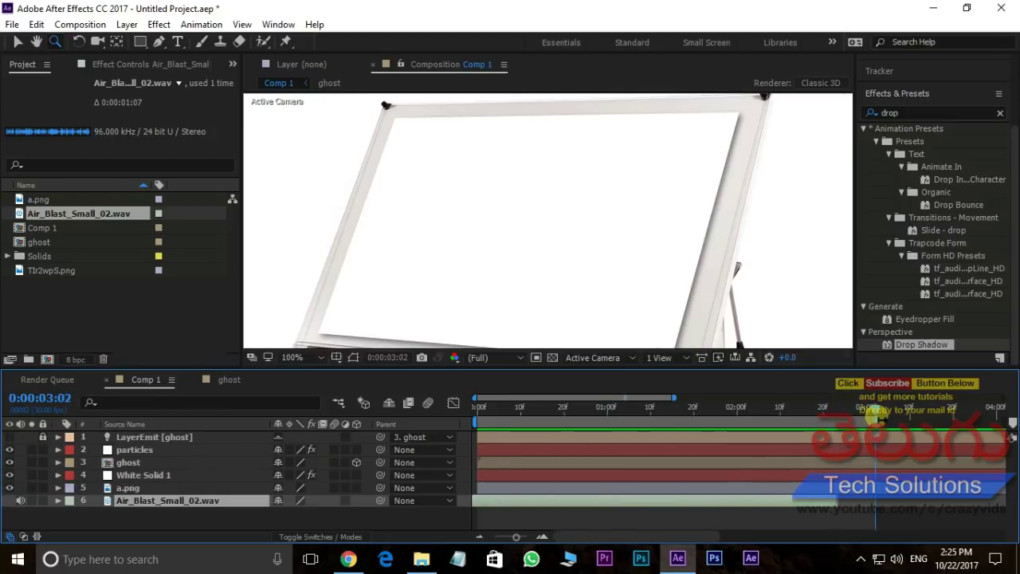
drag(876, 408, 368, 415)
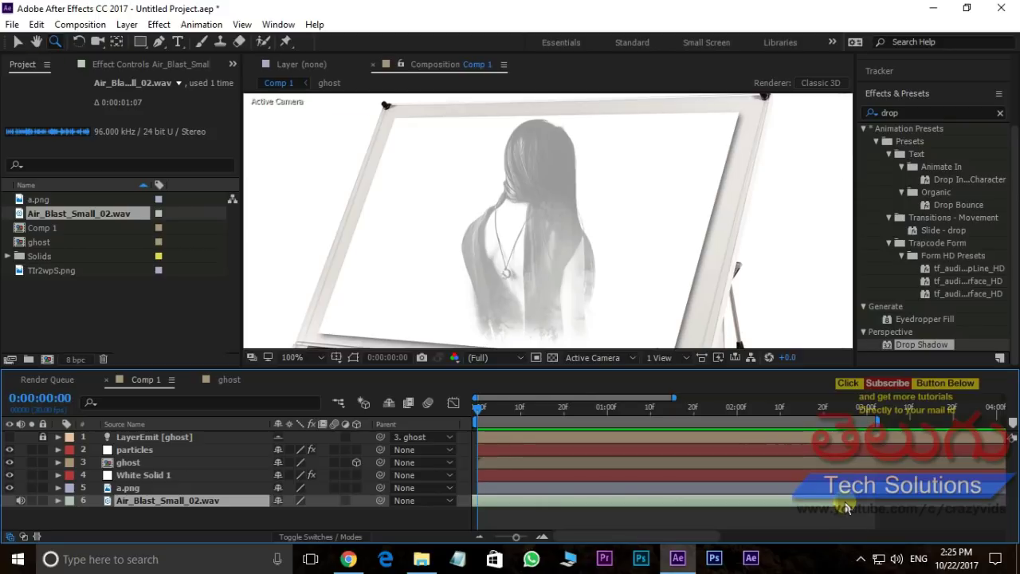
key(space)
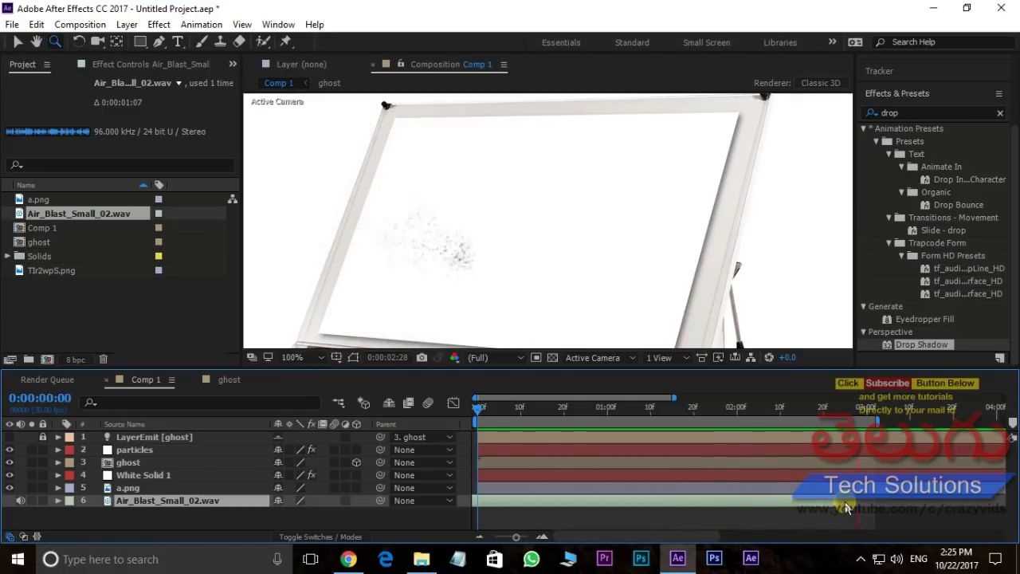
key(space)
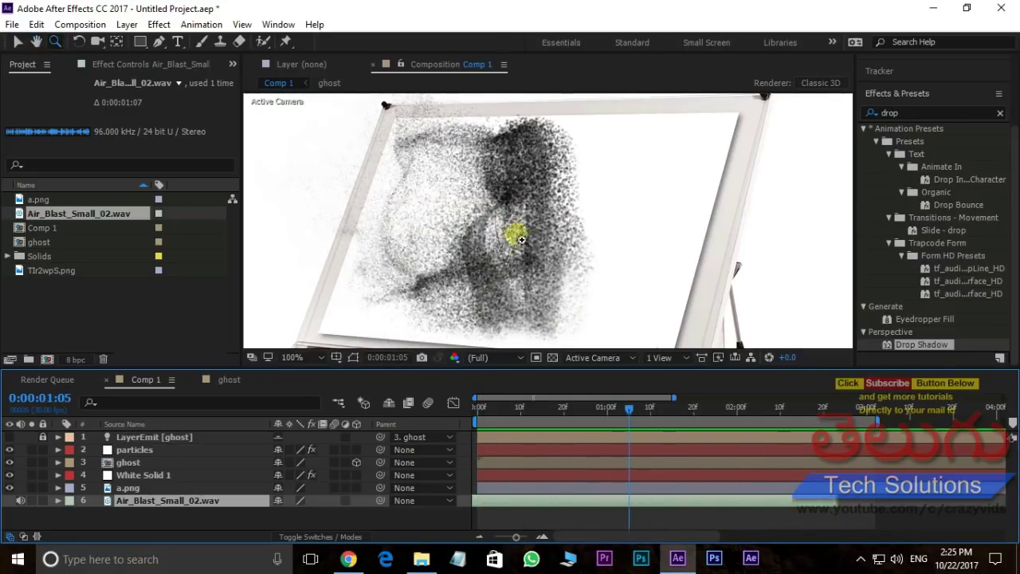
Select the particles layer and set Particular's Particle Size to 1.5.
click(152, 450)
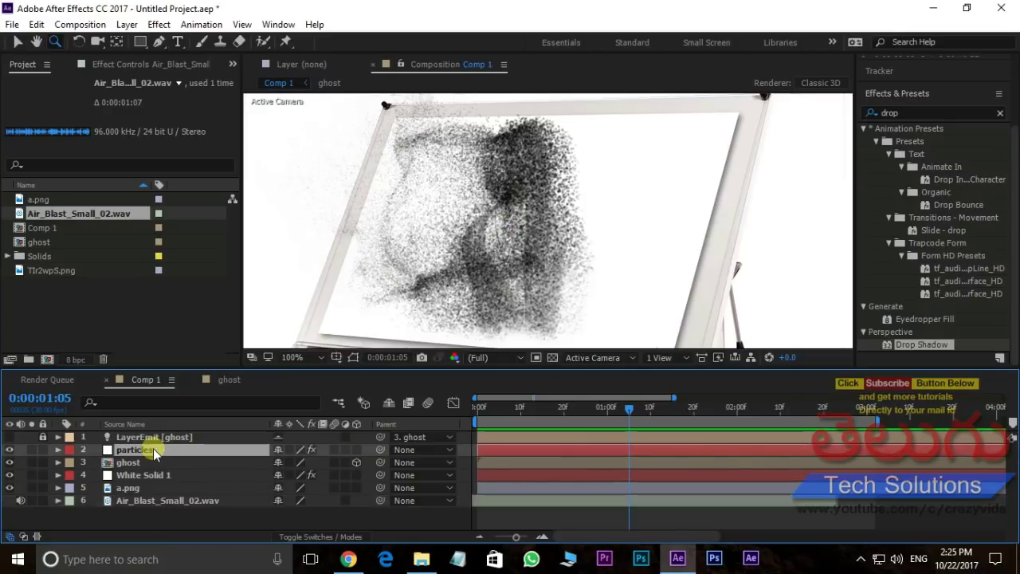
click(151, 63)
text(1.5)
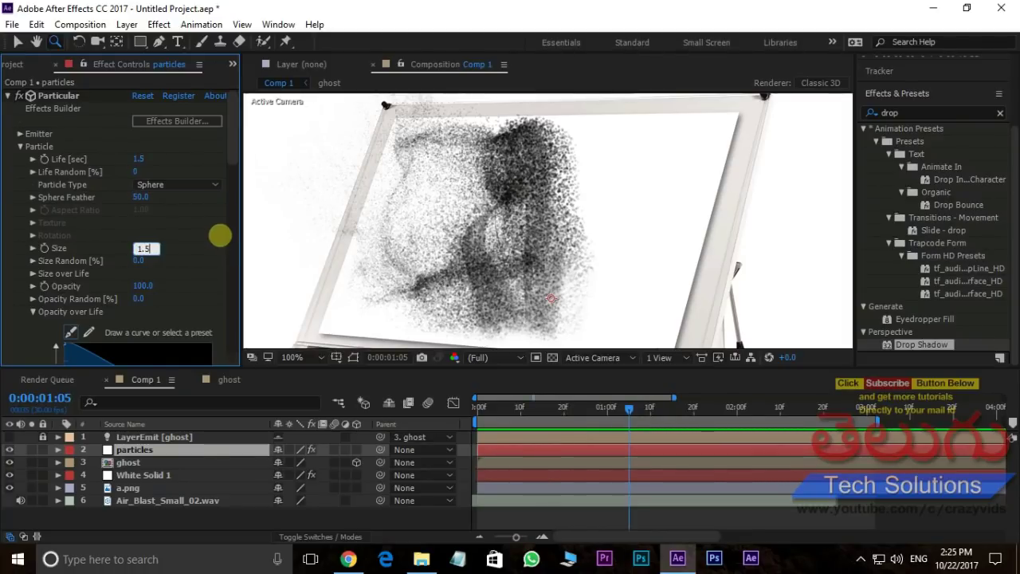
key(Return)
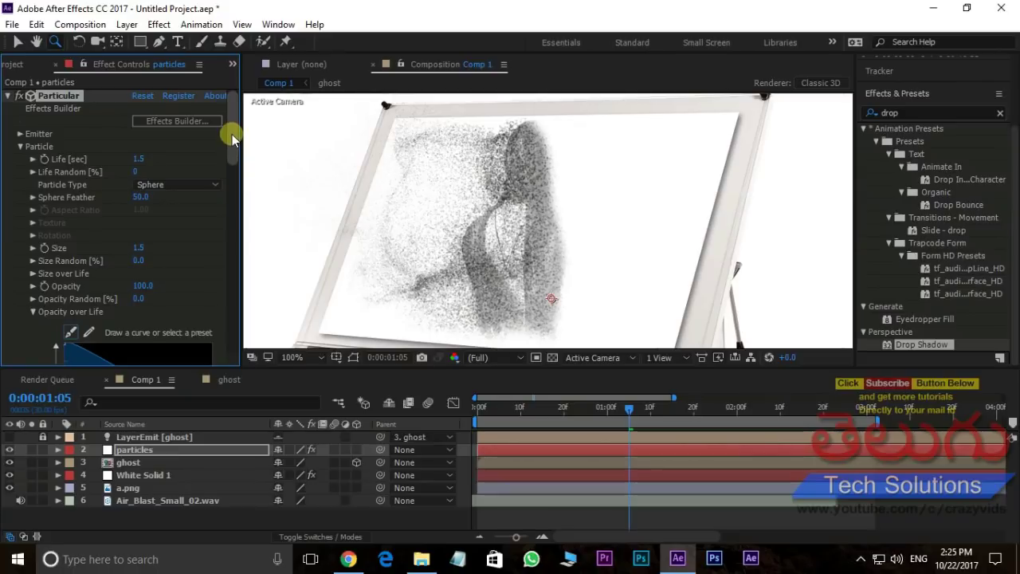
Raise Emitter Particles/sec to 300000 and scrub to check the denser particles.
click(20, 133)
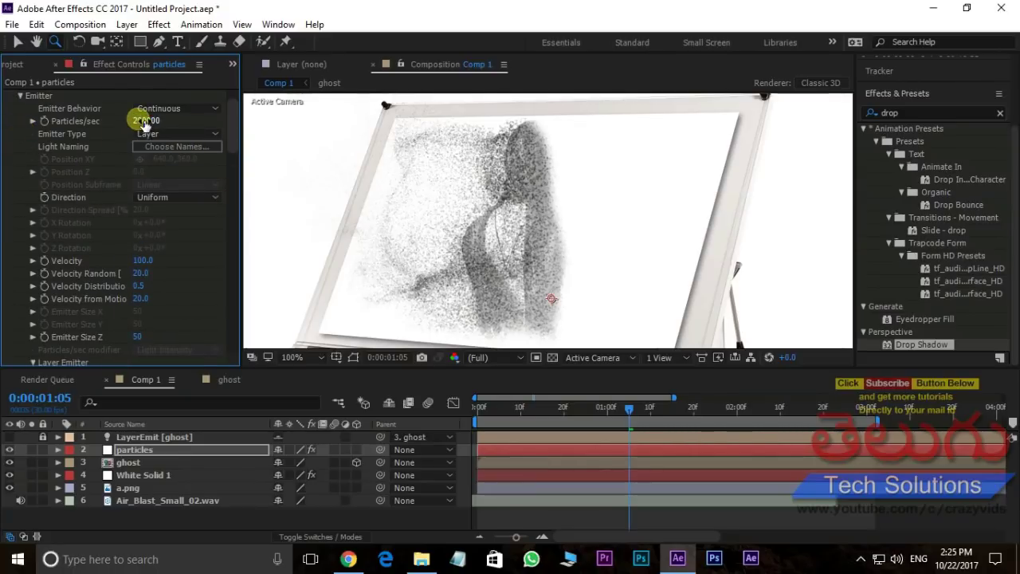
drag(140, 125, 153, 125)
text(30000)
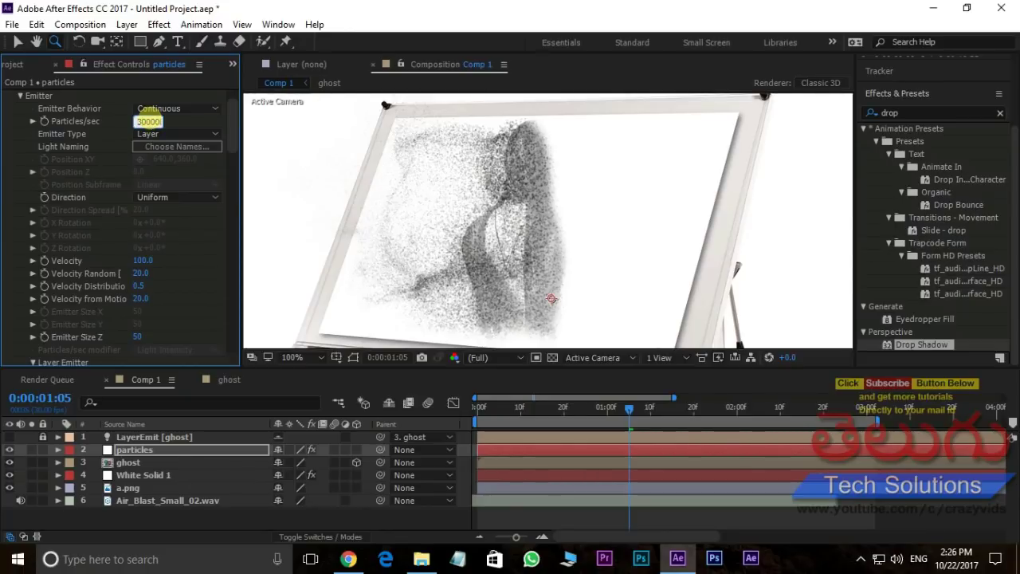
key(Return)
drag(478, 406, 544, 411)
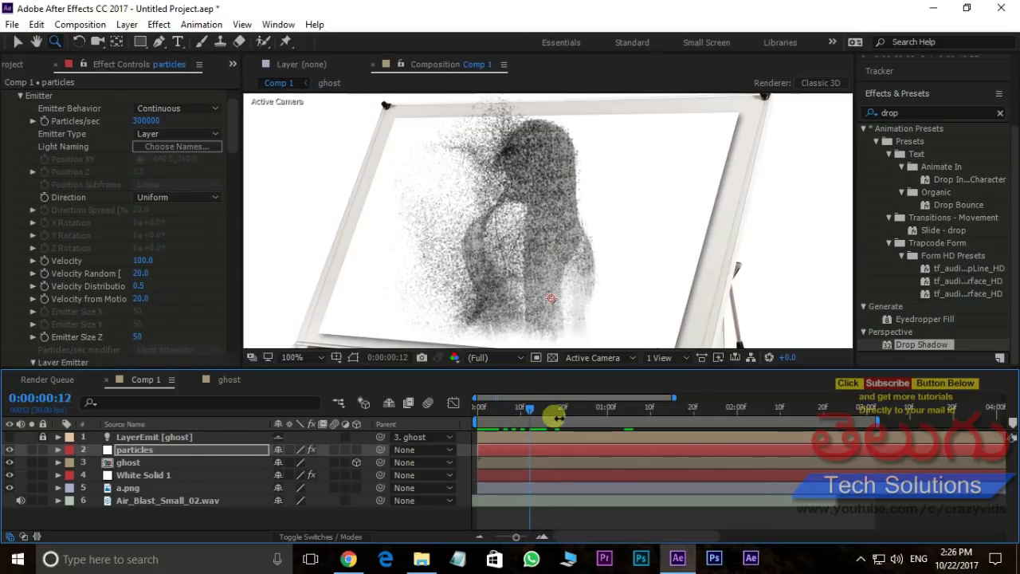
drag(534, 415, 472, 415)
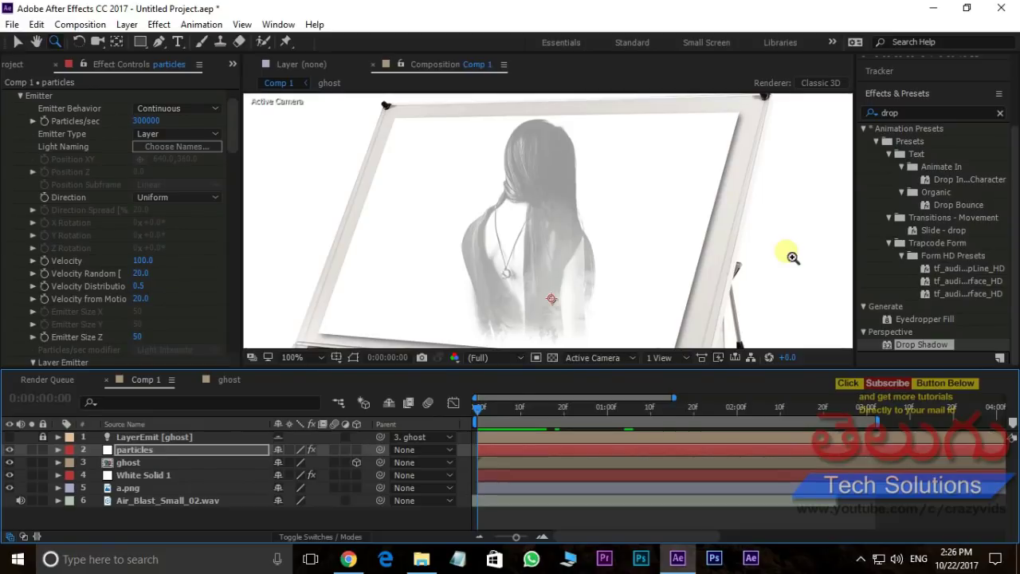
Preview the denser dissolve, zoom the viewer out to 50%, and maximize the Composition panel.
key(space)
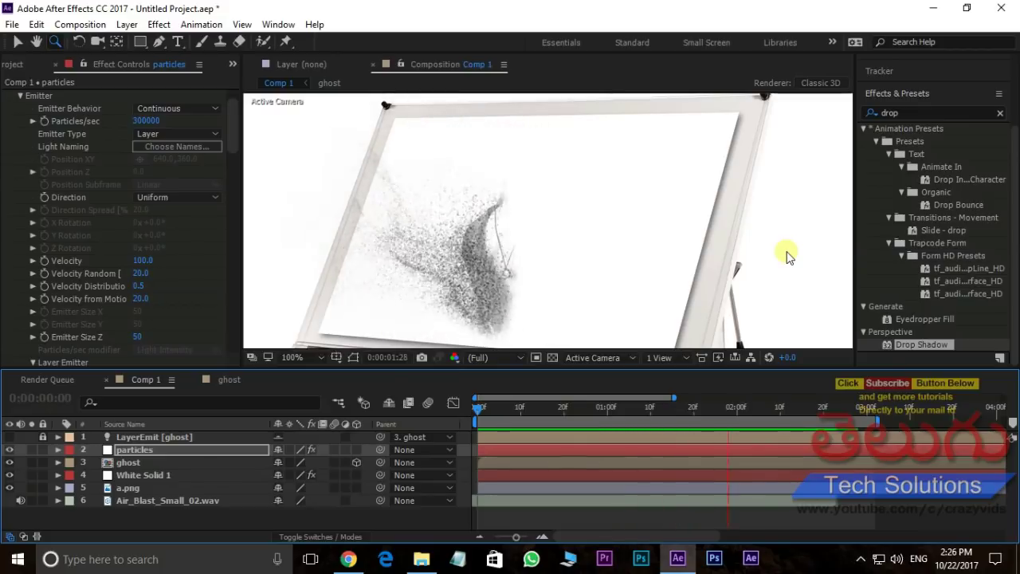
scroll(661, 186, down, 2)
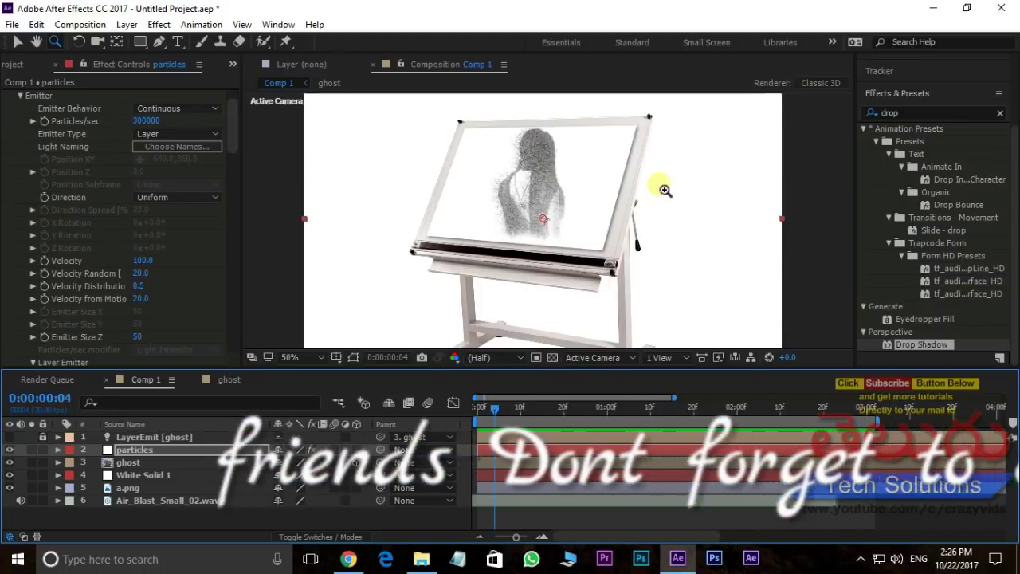
key(grave)
Preview the dissolve, zoom to 100% centred on the drawing board, and preview again.
key(space)
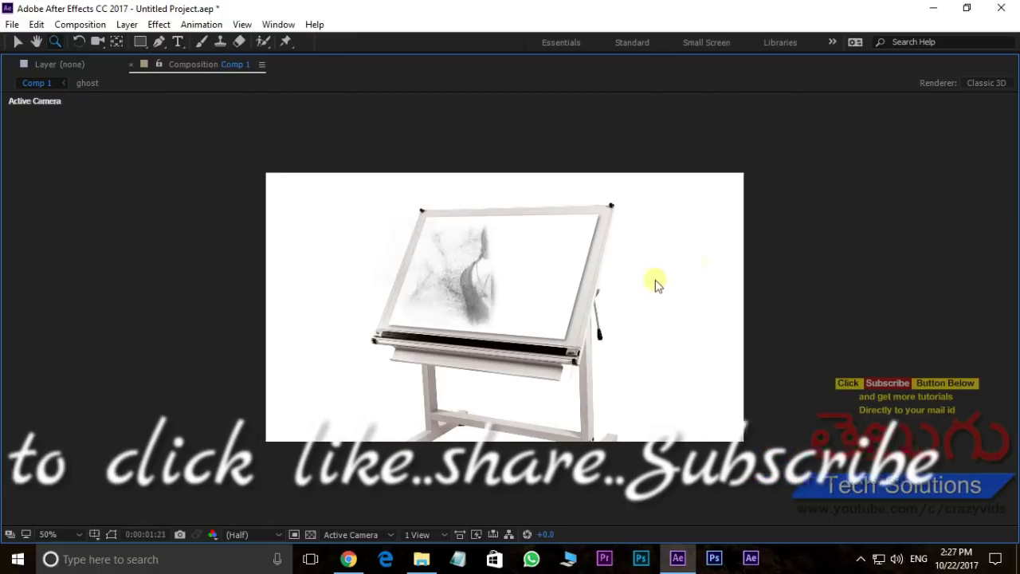
key(space)
click(536, 321)
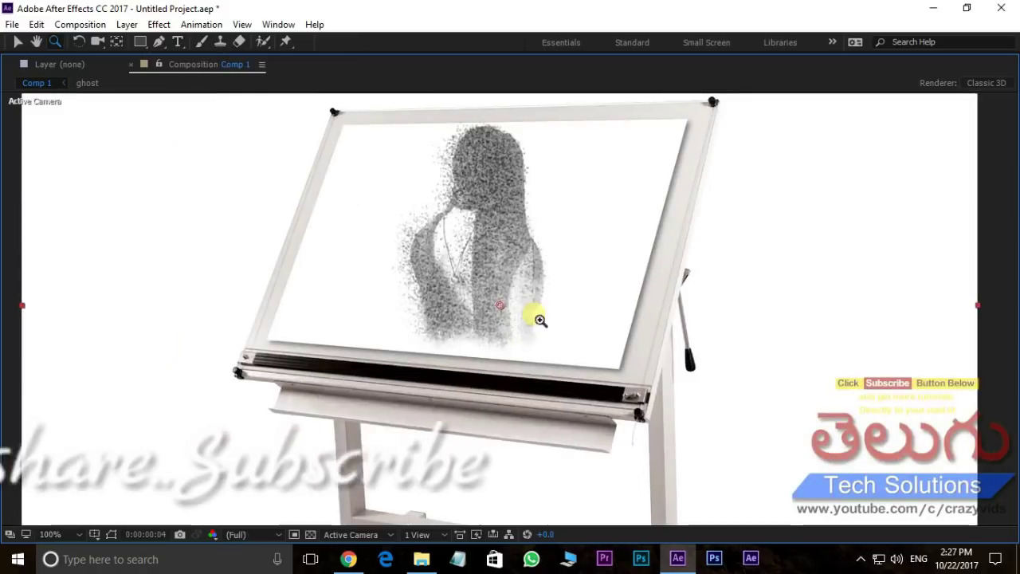
drag(547, 295, 528, 337)
key(space)
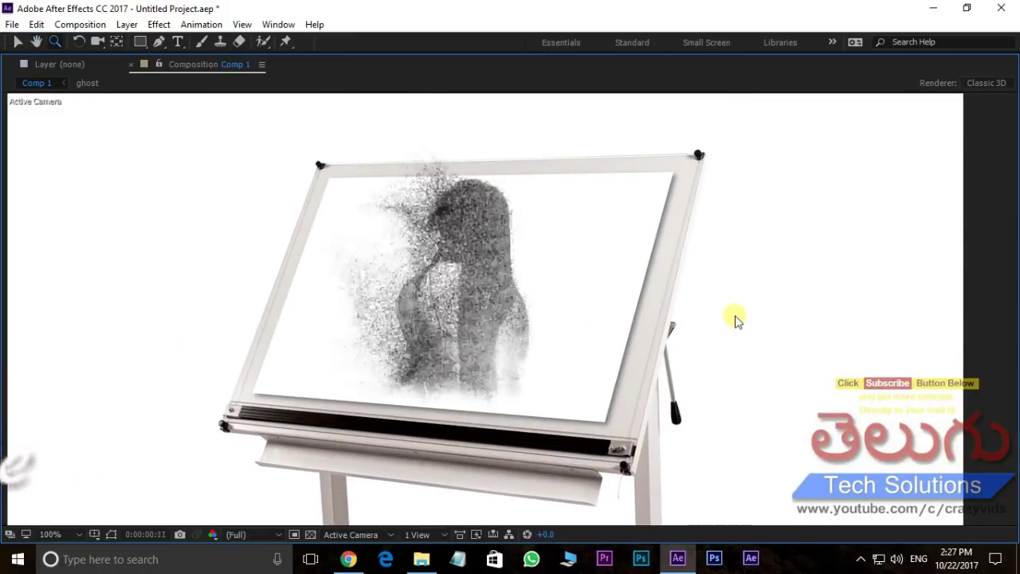